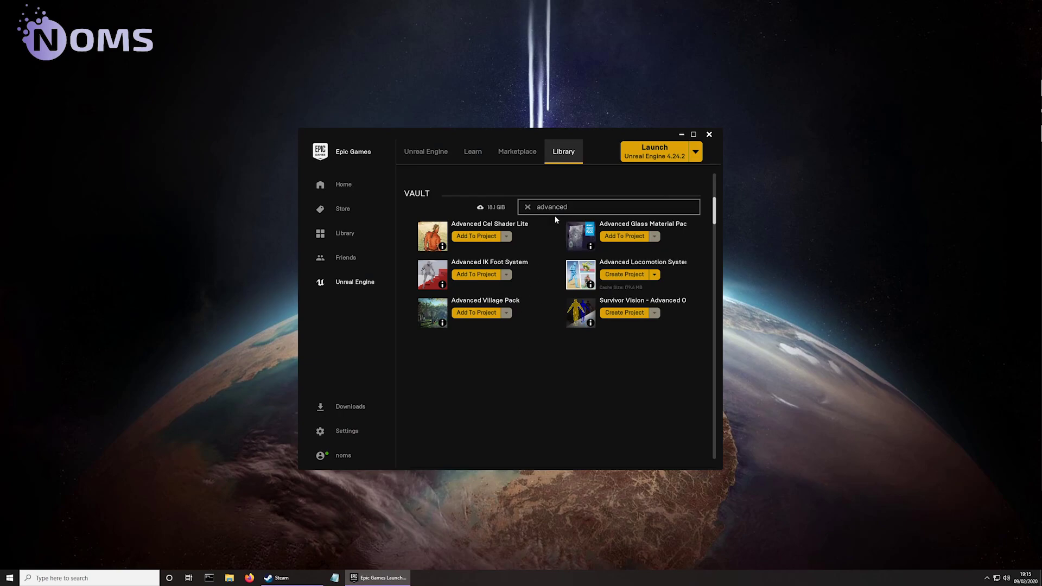
- Start a project from the Advanced Locomotion System vault item and set its location to the UE4Tutorials folder on the D: drive
click(624, 274)
click(602, 288)
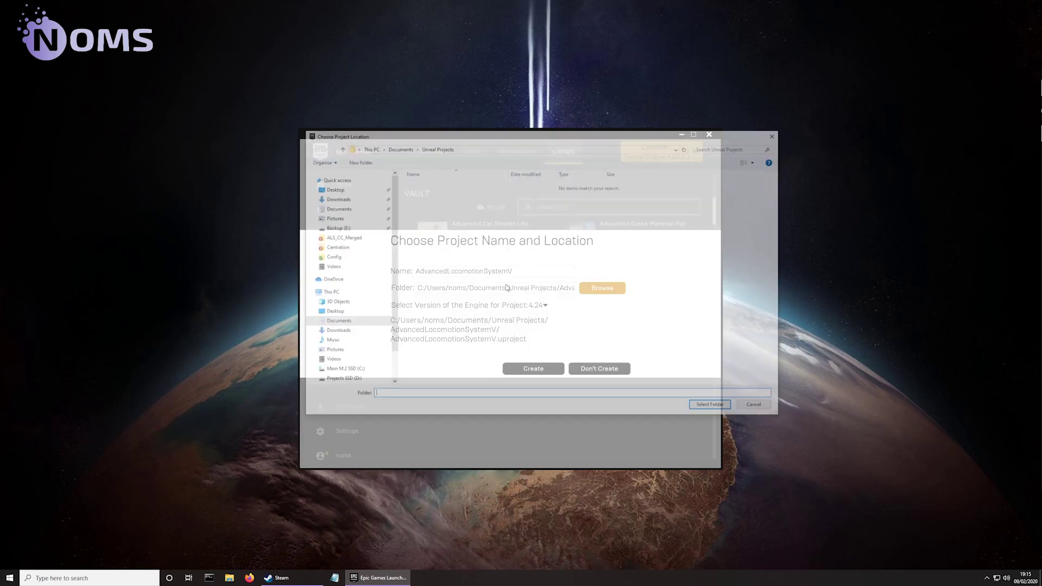
click(354, 345)
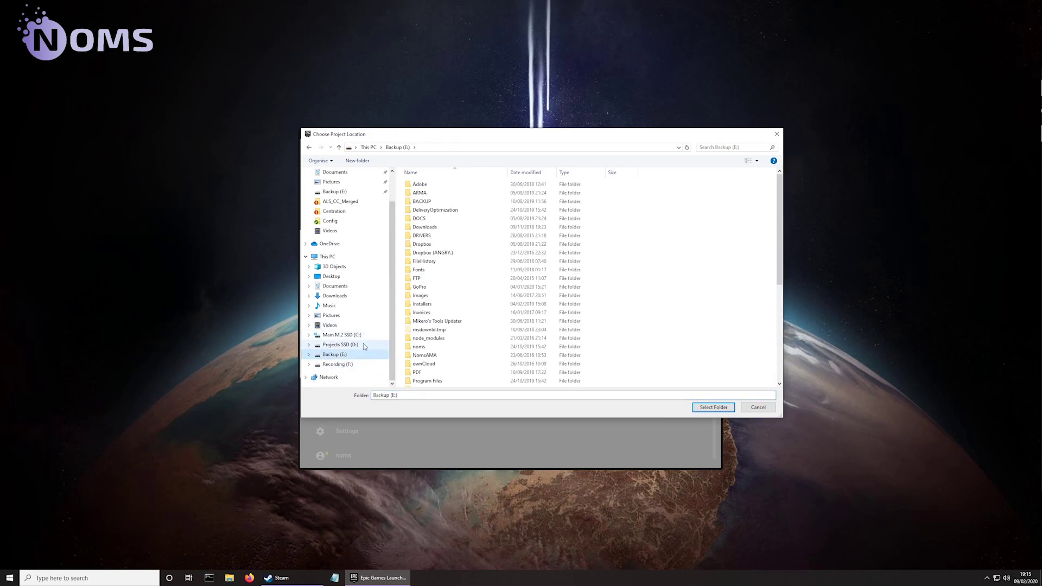
double_click(425, 382)
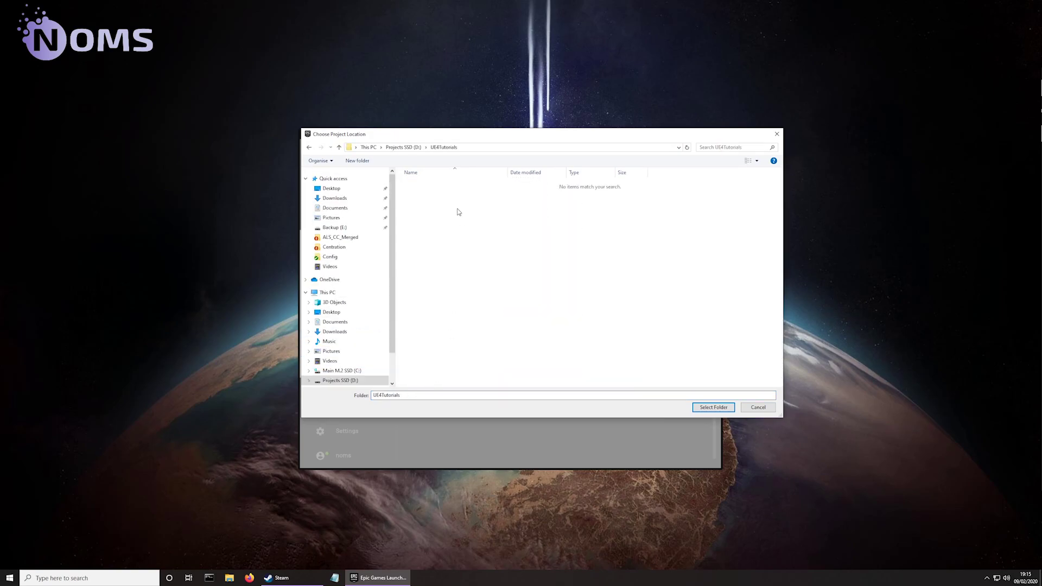
key(Return)
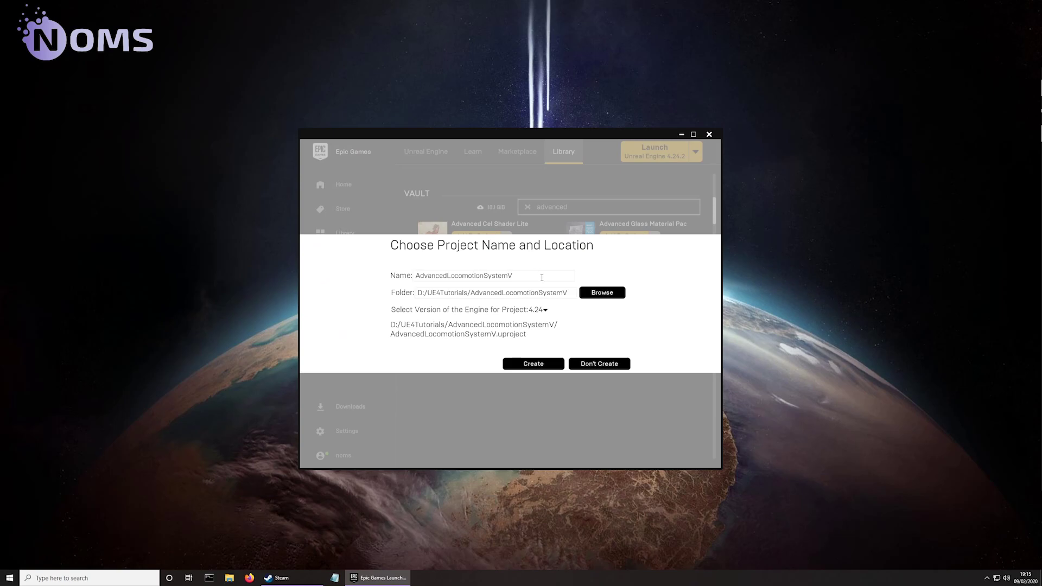
- Name the project ALS_CC_Merged and create it for engine version 4.24
drag(542, 277, 246, 275)
text(ALS_CC_Merged)
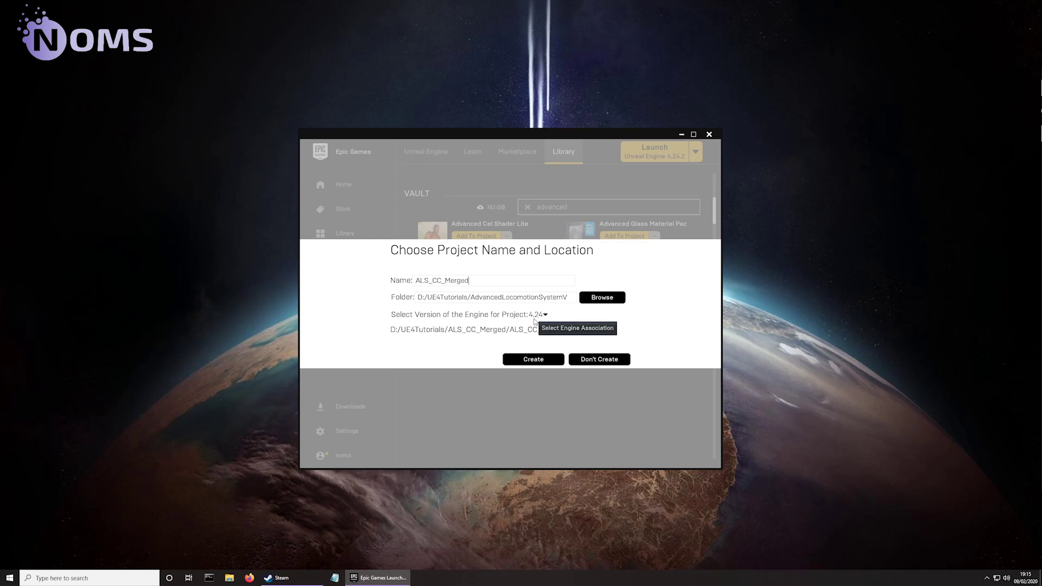
click(533, 359)
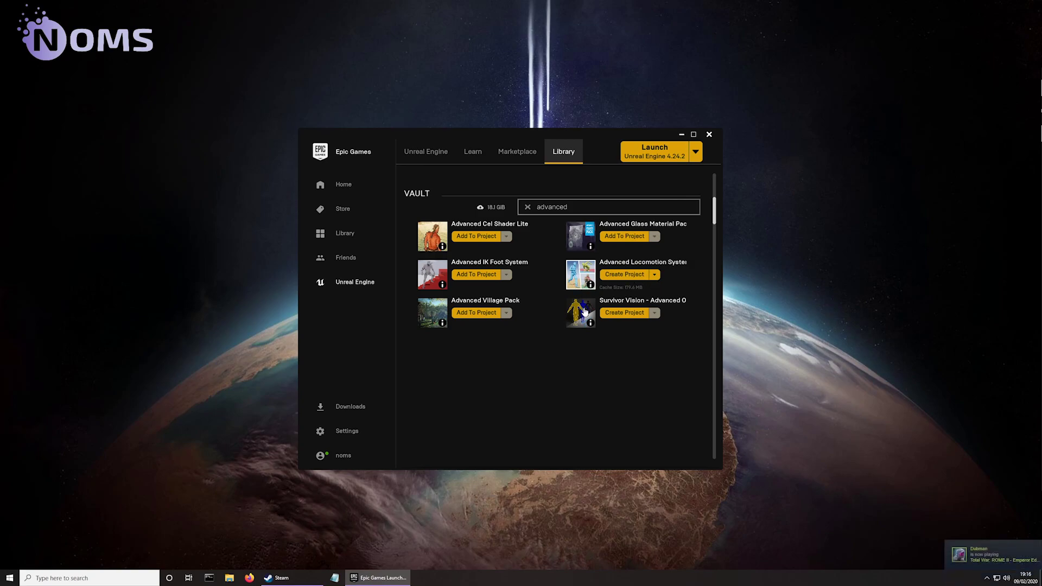
- Find the new ALS_CC_Merged project among the library's projects and open it in the Unreal Editor
scroll(585, 305, up, 3)
scroll(585, 308, up, 4)
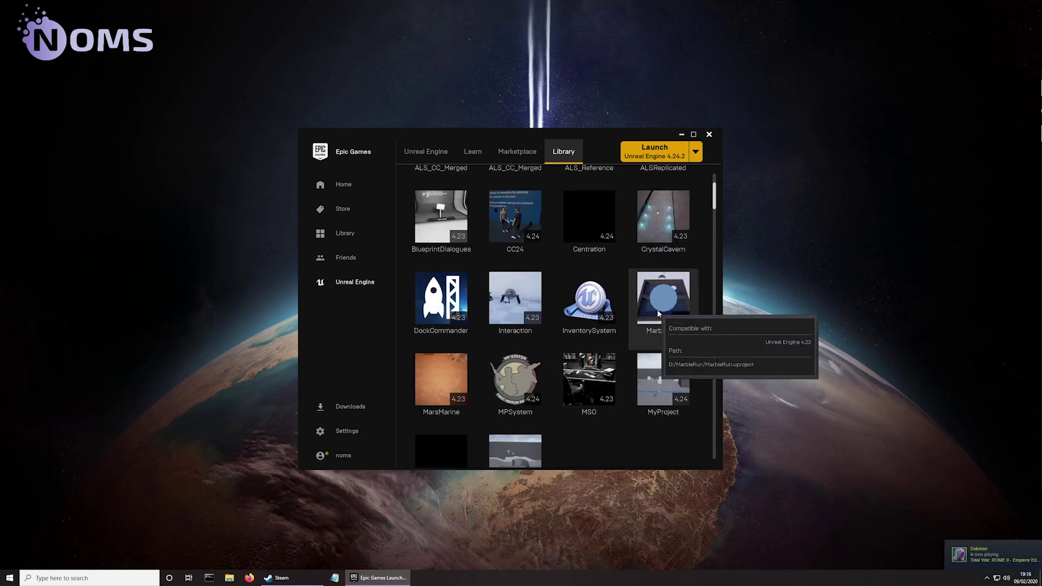
scroll(502, 358, up, 4)
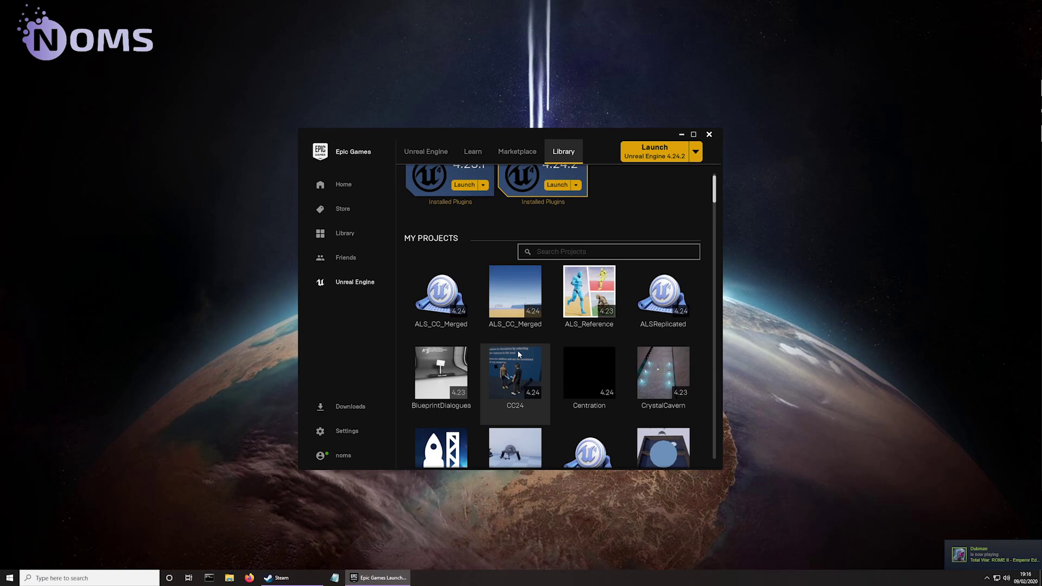
double_click(443, 303)
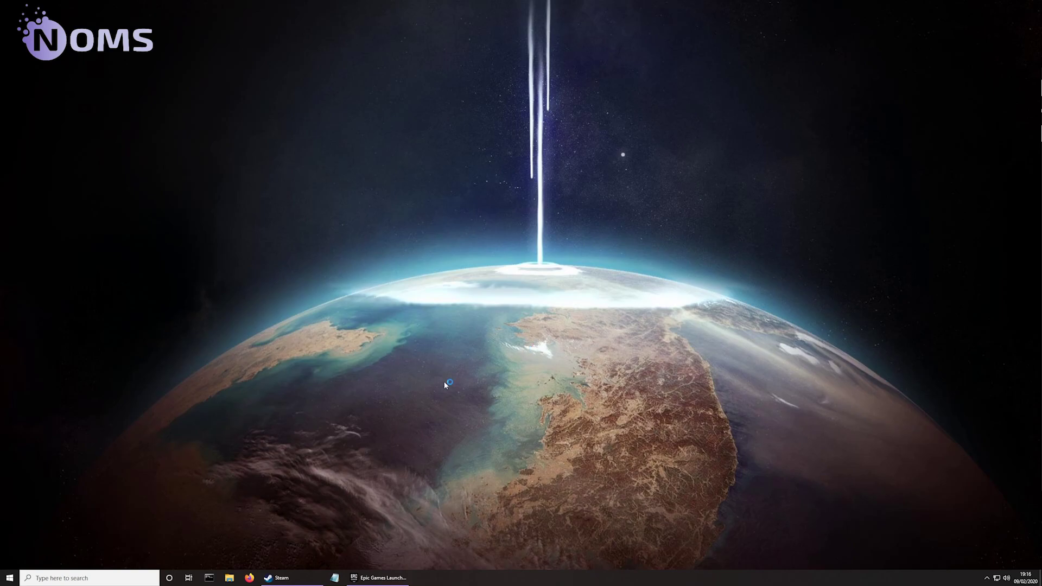
- Search the vault for "character customiz" and start creating a project from the Character Customizer item
scroll(576, 321, down, 10)
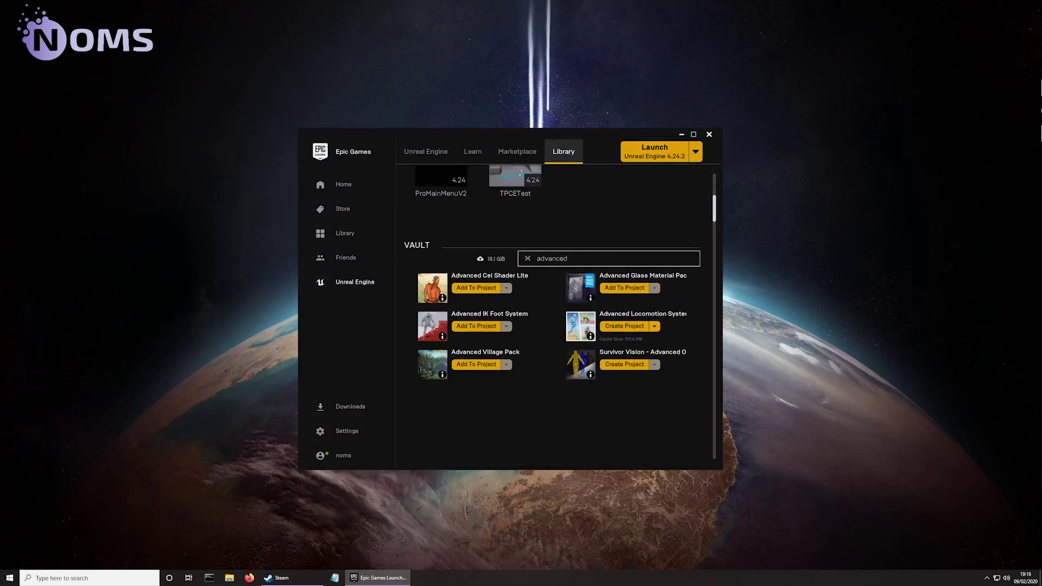
text(c)
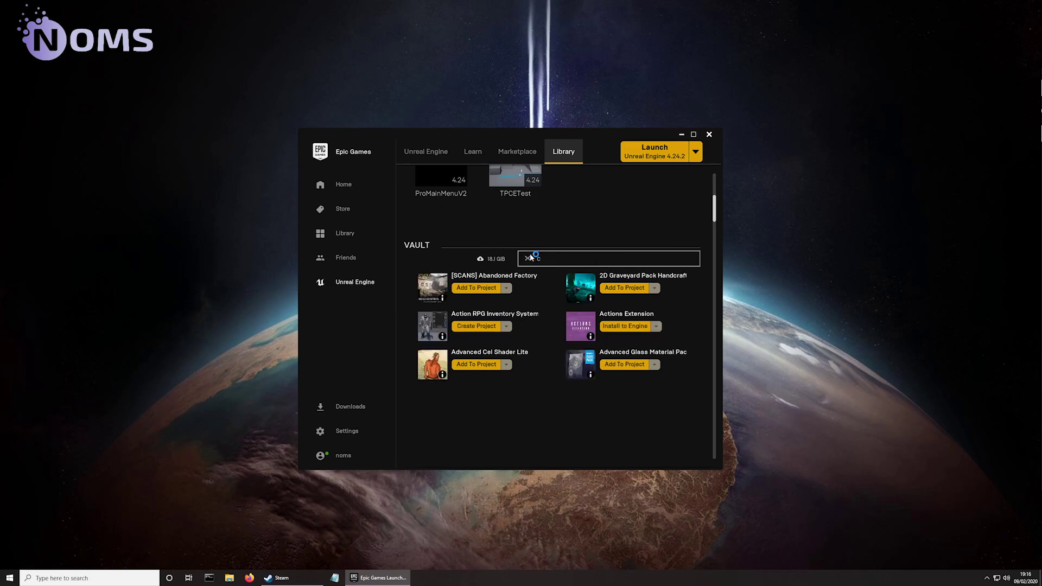
text(haracter customi)
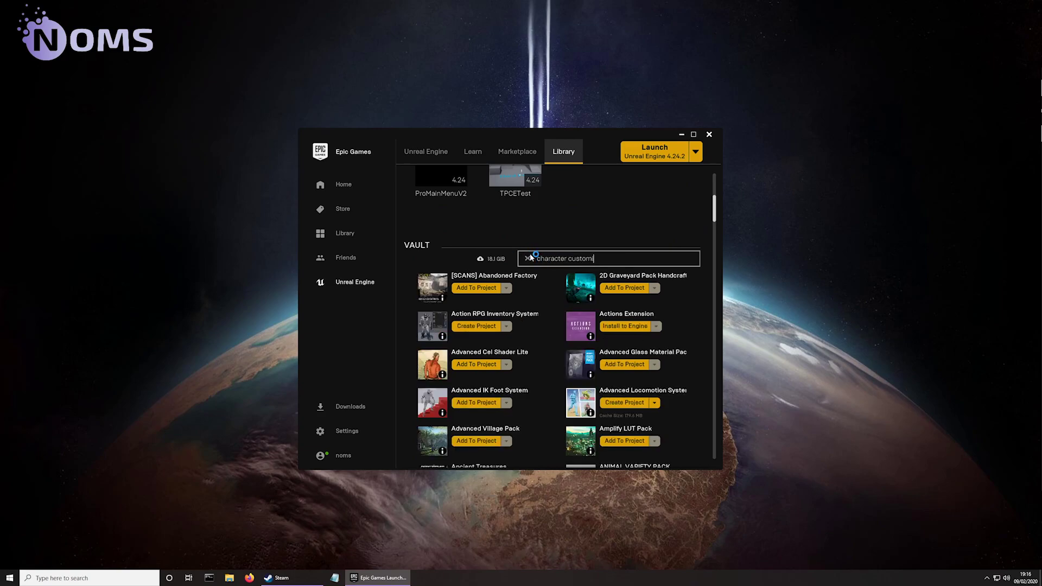
text(z)
click(468, 289)
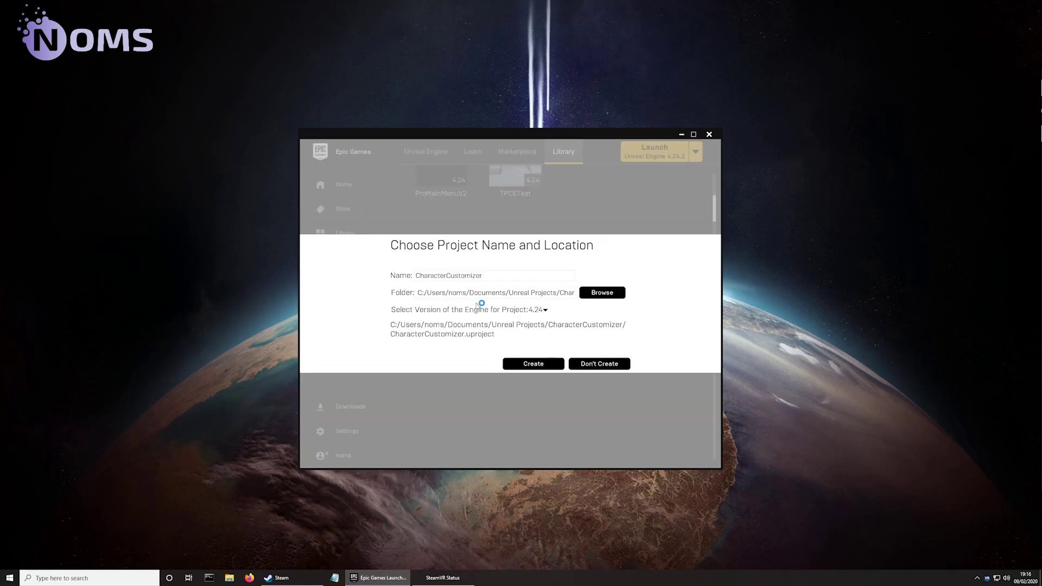
- Create the Character Customizer project as CC, located in D:/UE4Tutorials, for engine version 4.24
click(600, 293)
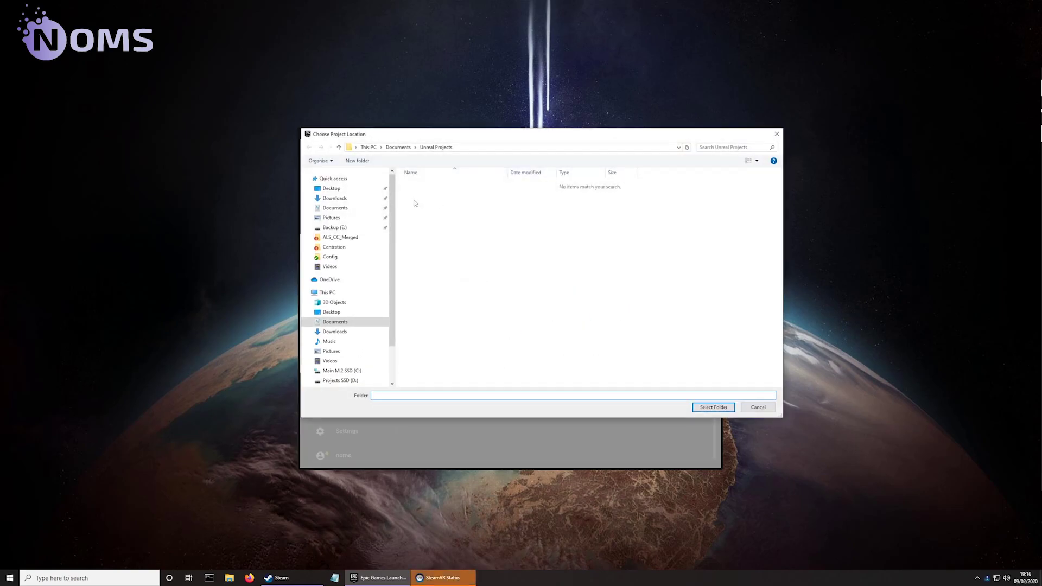
scroll(348, 325, down, 2)
click(340, 335)
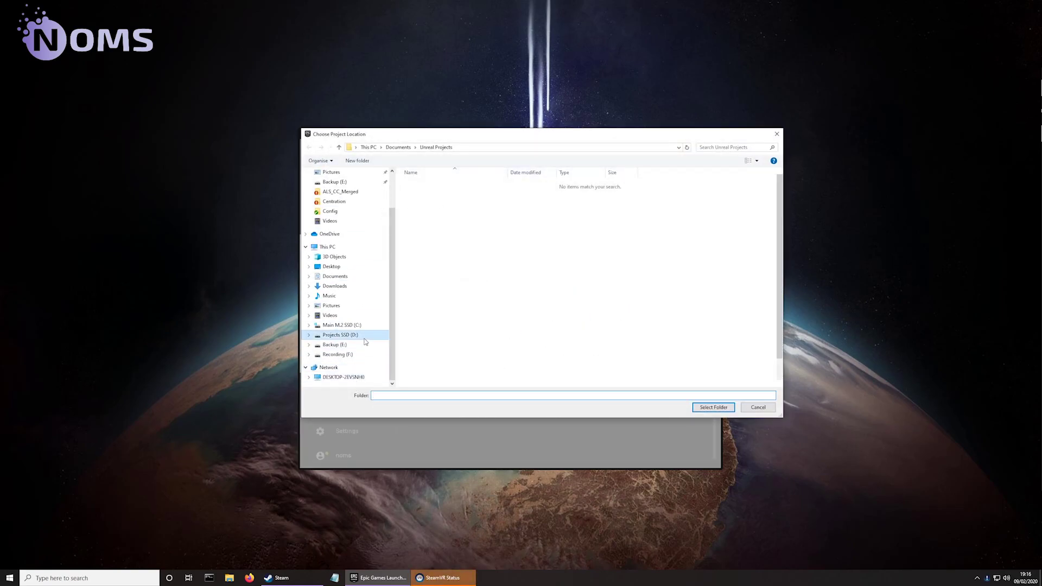
double_click(426, 383)
click(438, 186)
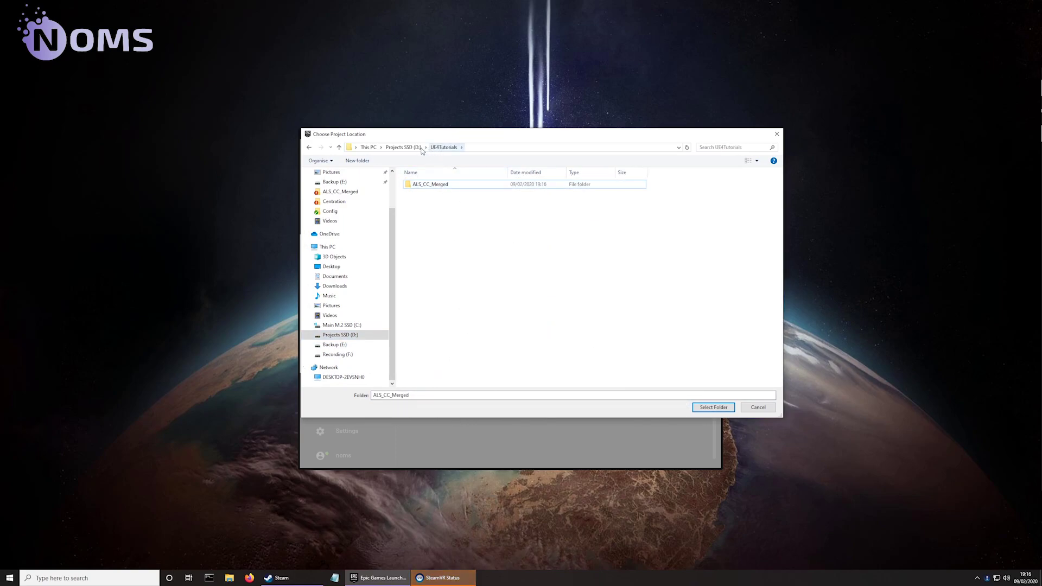
click(403, 147)
scroll(434, 380, down, 3)
double_click(429, 382)
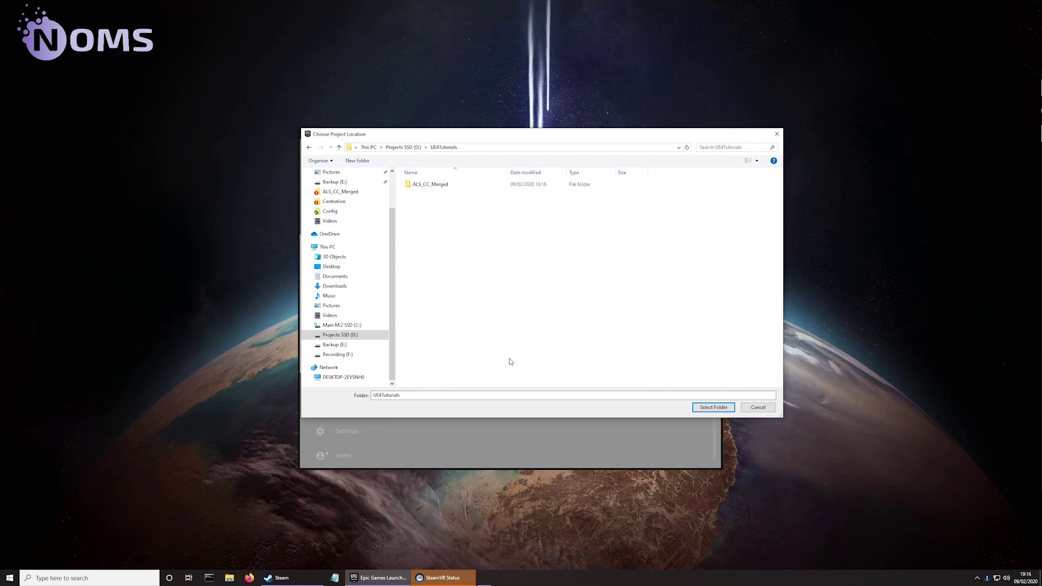
click(713, 407)
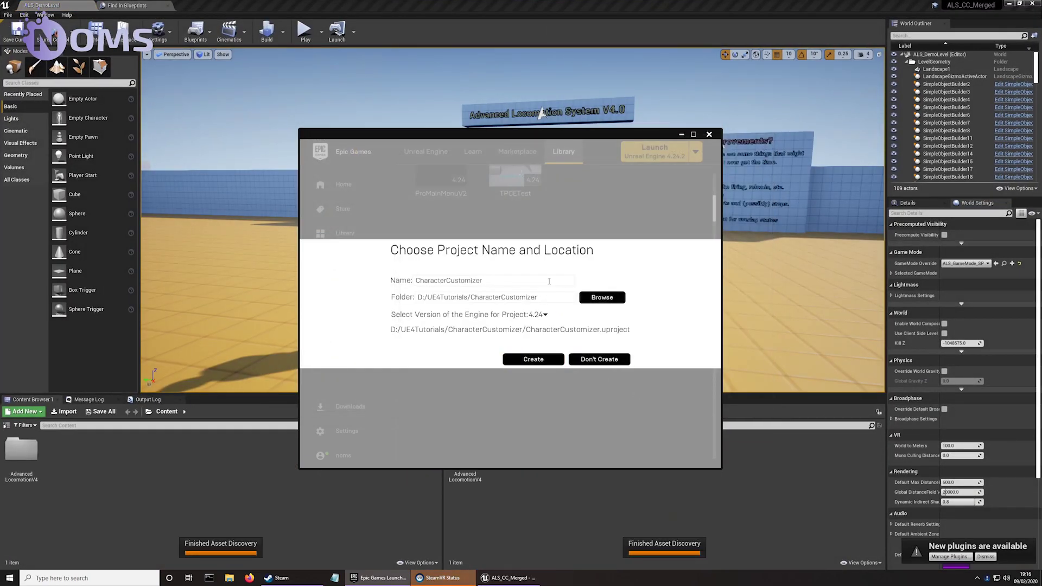
text(CC)
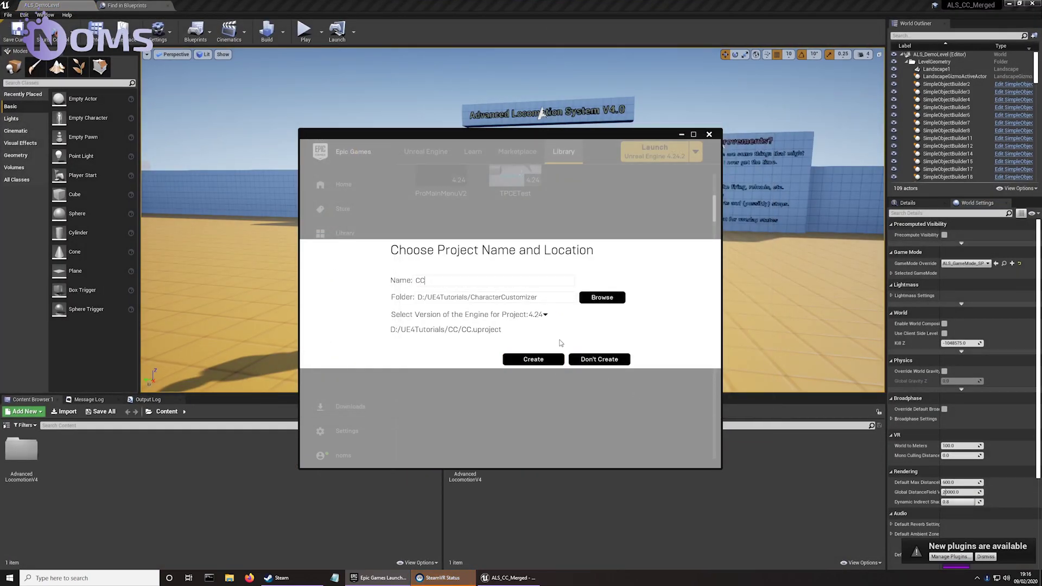
click(540, 359)
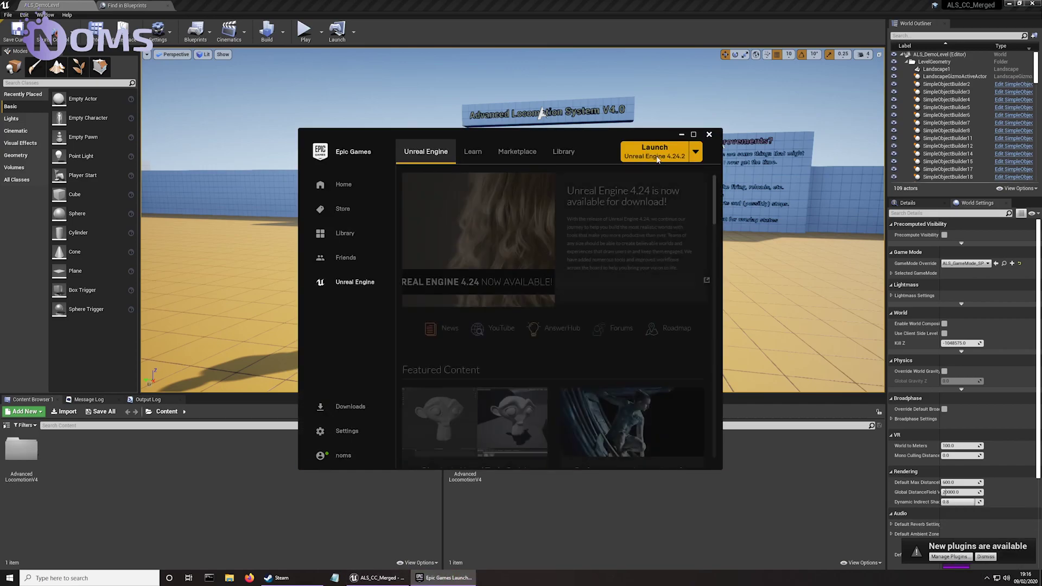
- Return to the launcher's project library and open the new CC project in the Unreal Editor
drag(518, 138, 461, 112)
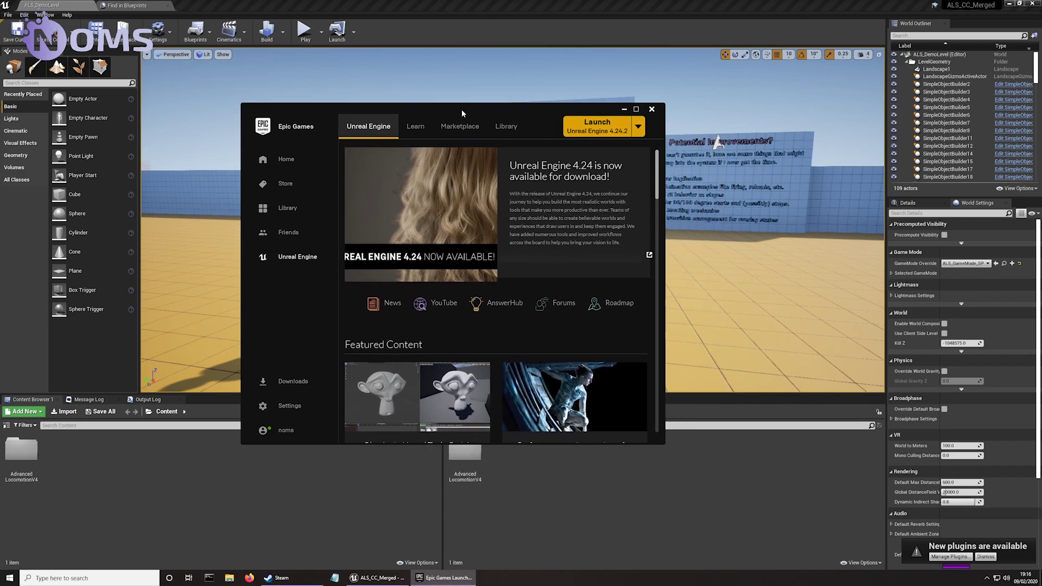
click(506, 126)
scroll(585, 204, down, 1)
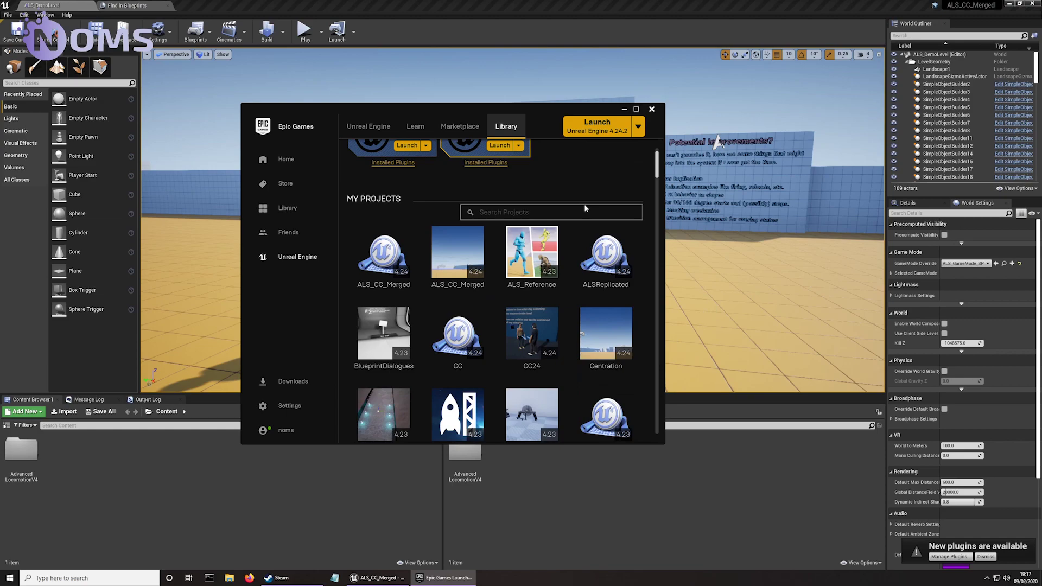
double_click(457, 336)
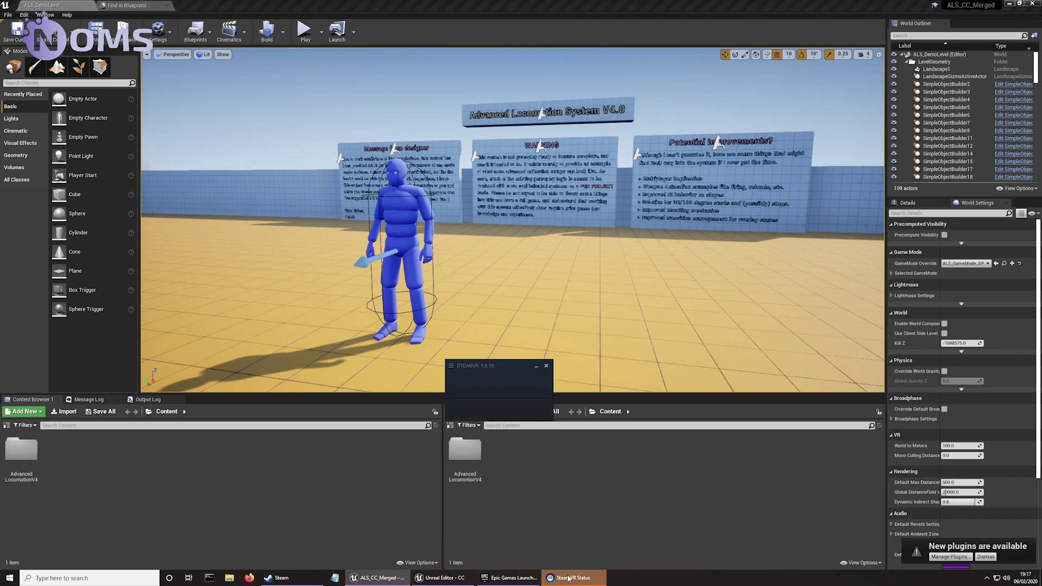
click(437, 578)
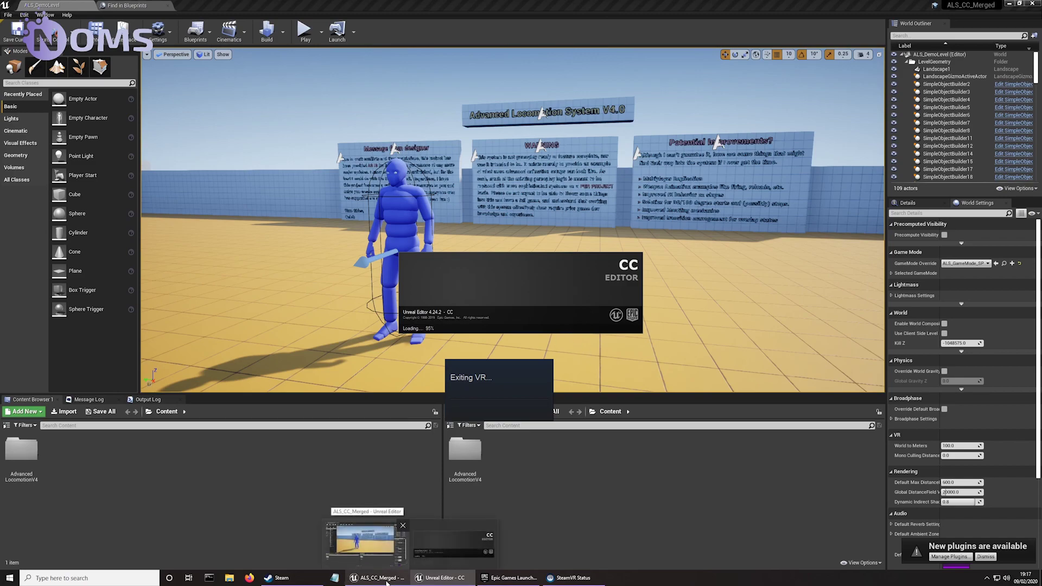
mouse_move(440, 575)
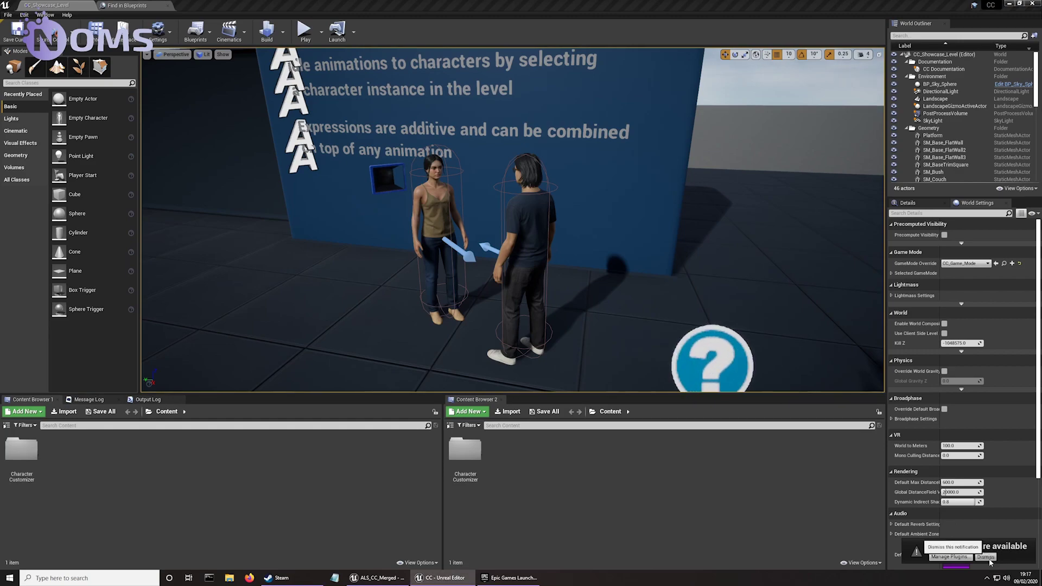
- In the CC project's editor, start migrating the CharacterCustomizer folder with all of its listed assets
click(404, 578)
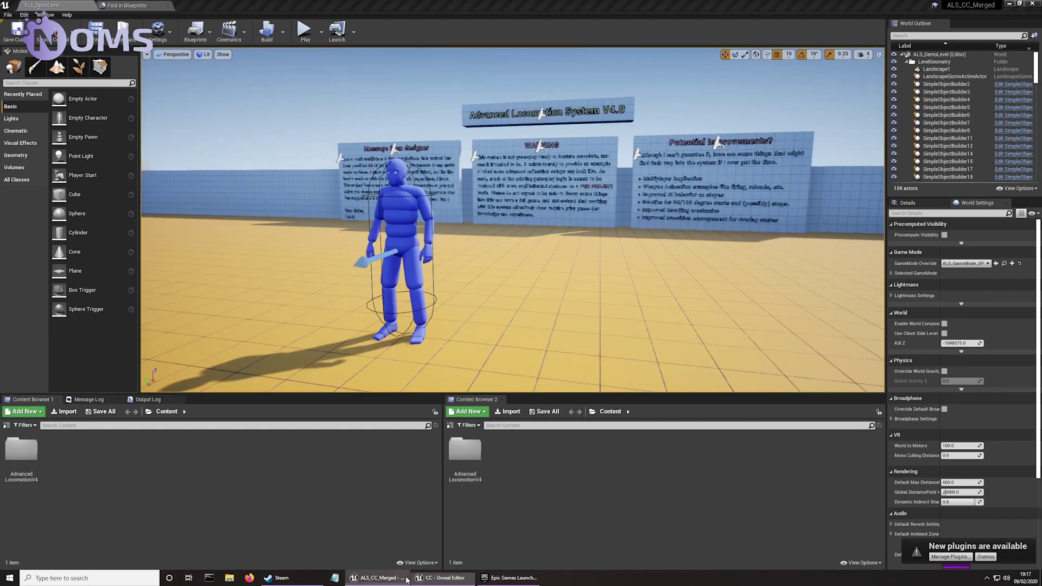
click(441, 578)
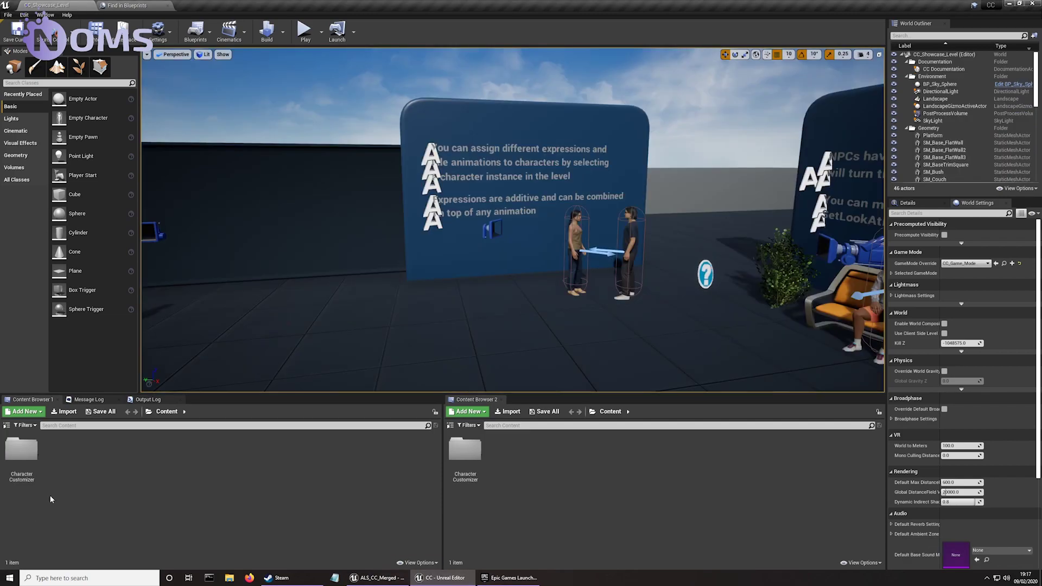
click(9, 449)
right_click(17, 452)
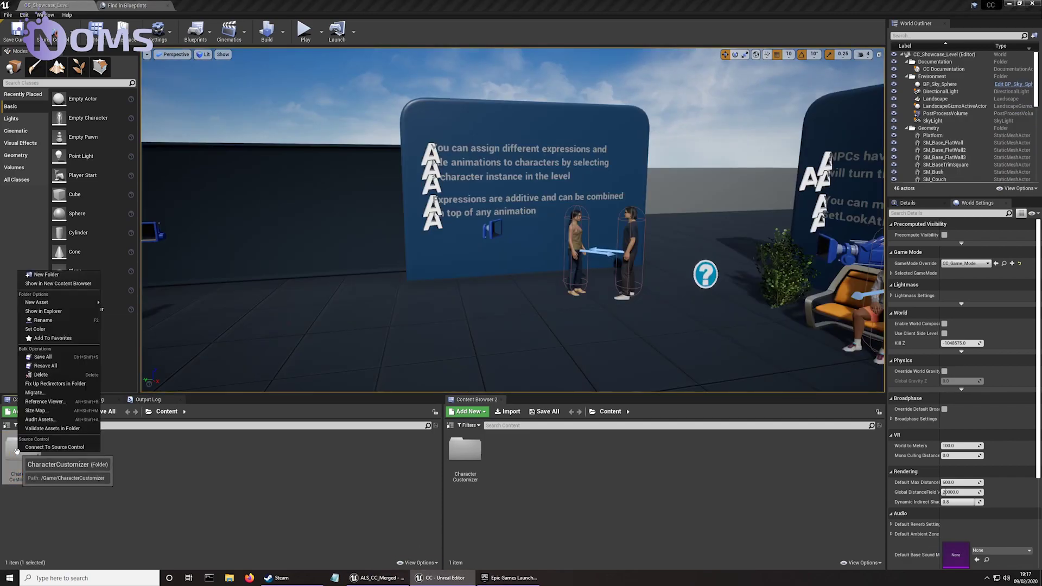
click(64, 393)
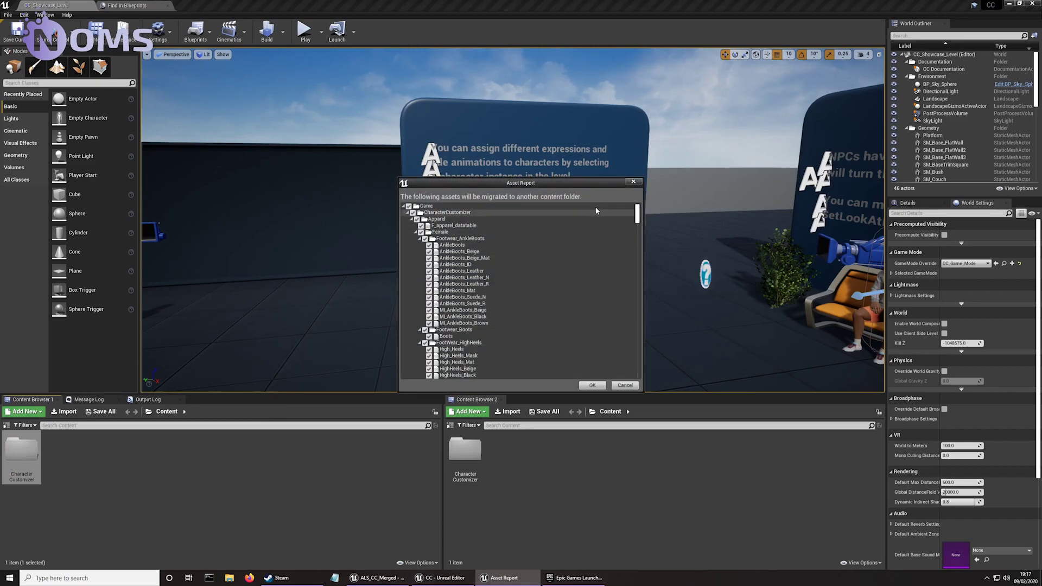
scroll(593, 212, down, 15)
click(592, 385)
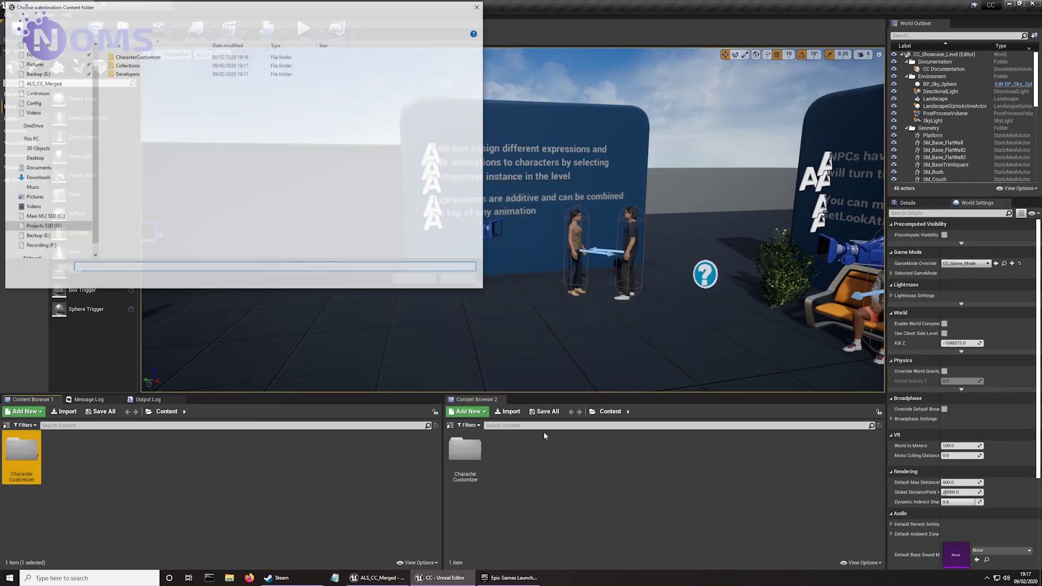
- Choose the Content folder of UE4Tutorials/ALS_CC_Merged as the migration destination, then close the CC project's editor
click(150, 19)
double_click(126, 56)
double_click(133, 65)
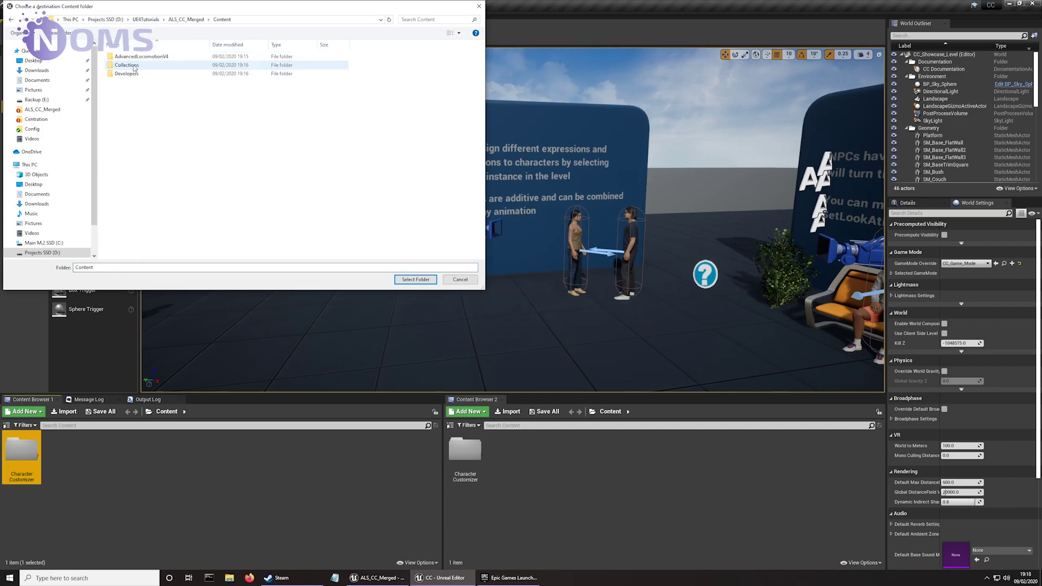
click(423, 281)
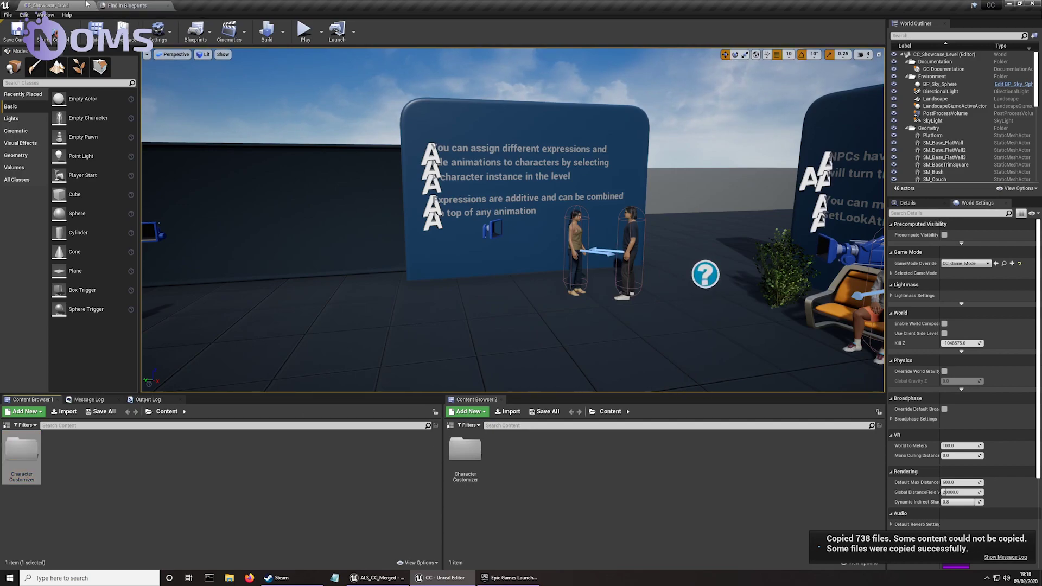
click(129, 4)
click(1038, 2)
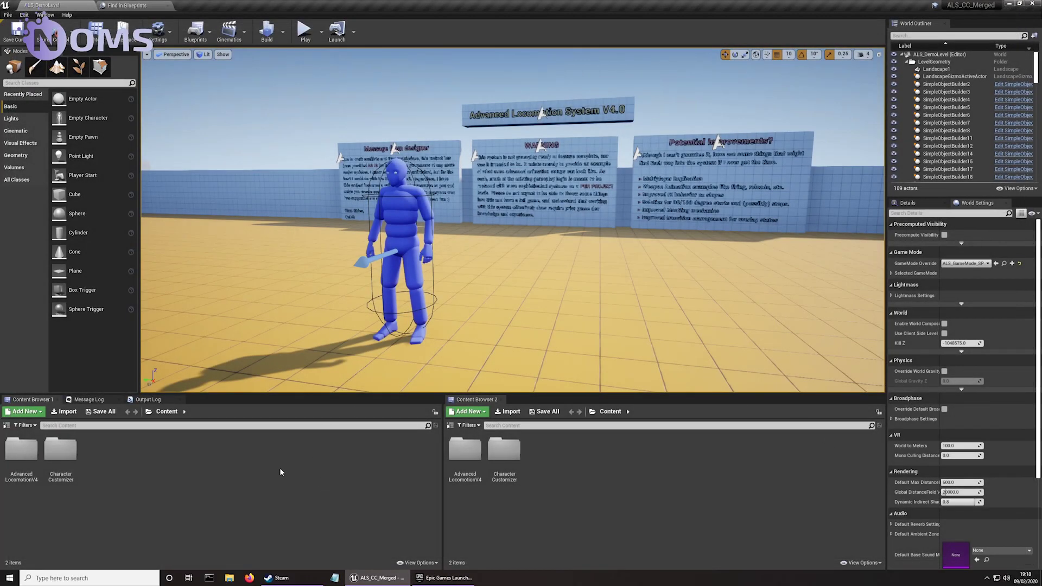
right_drag(420, 209, 468, 209)
key(a)
key(w)
key(s)
right_drag(410, 234, 418, 221)
key(w)
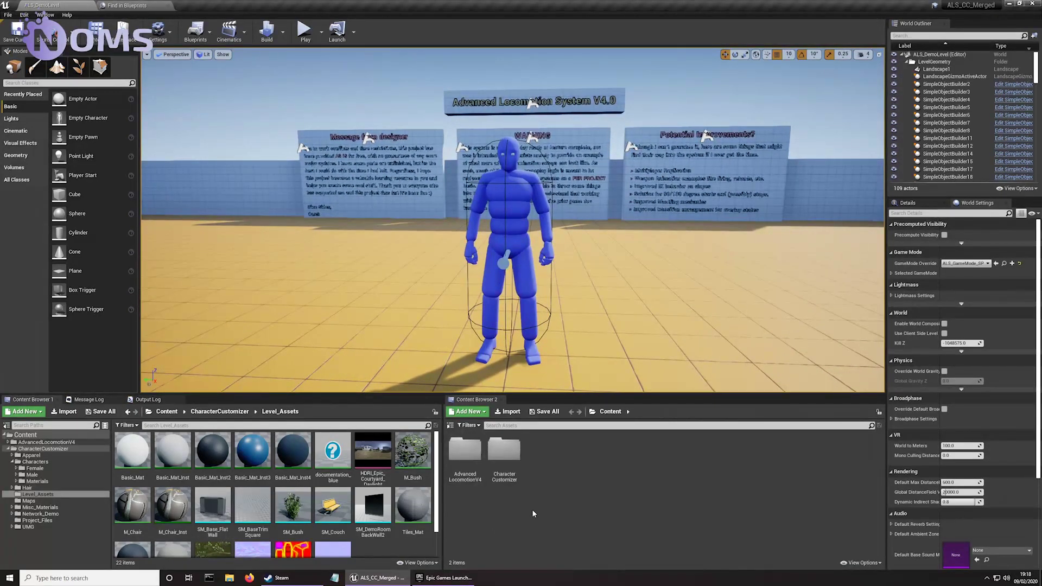
- Create a new folder called Merged in the project's root Content folder
right_click(540, 459)
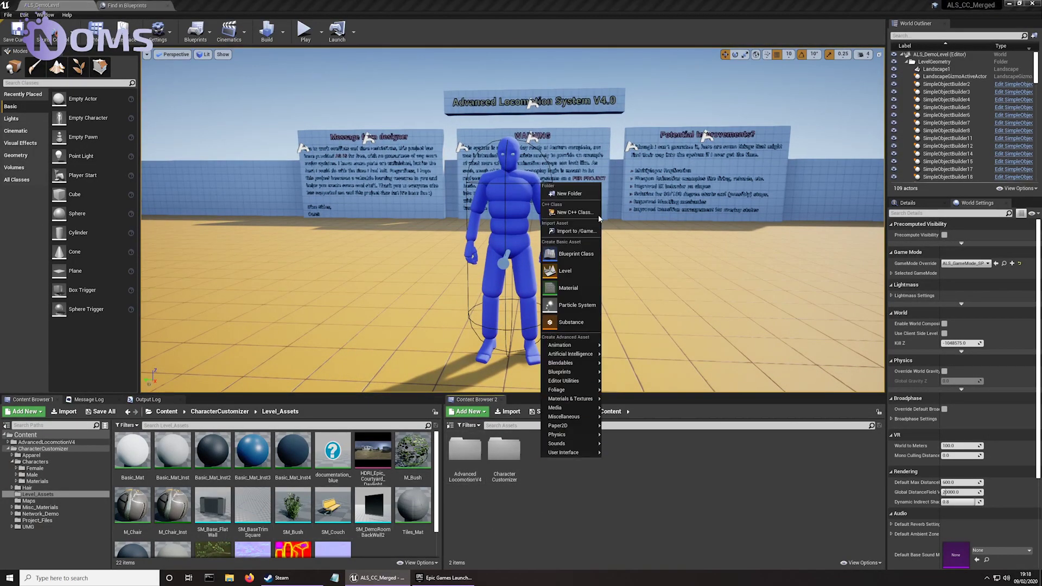
click(568, 194)
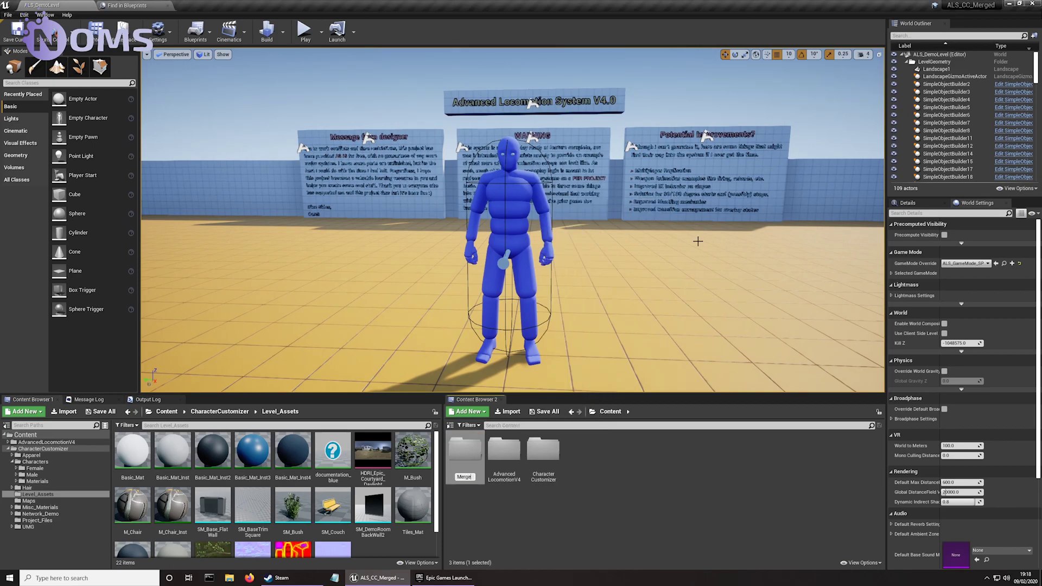
text(Merged)
key(Return)
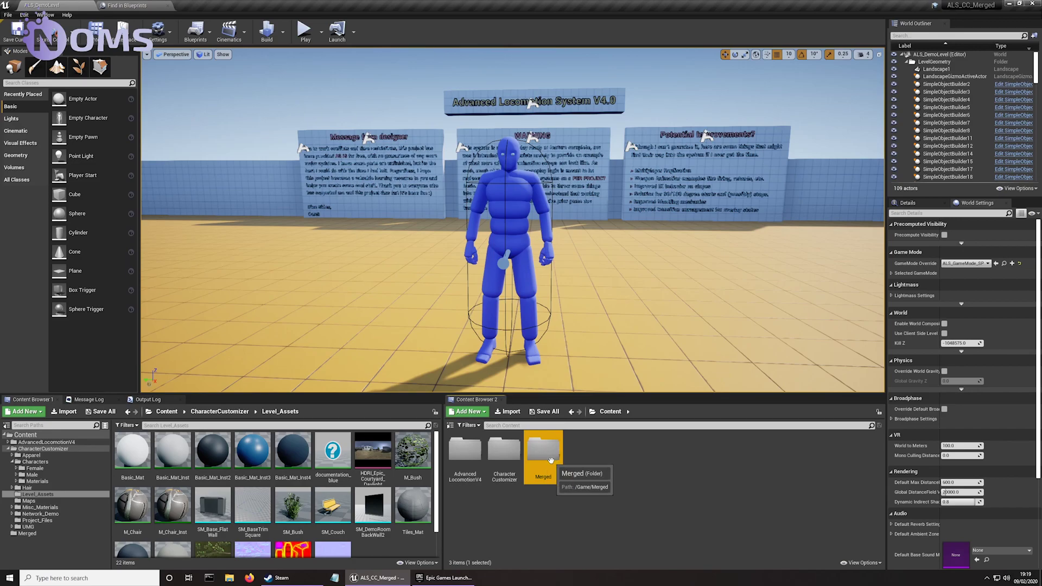
- Inside the Merged folder, create a folder named Characters and open it
double_click(557, 479)
right_click(518, 467)
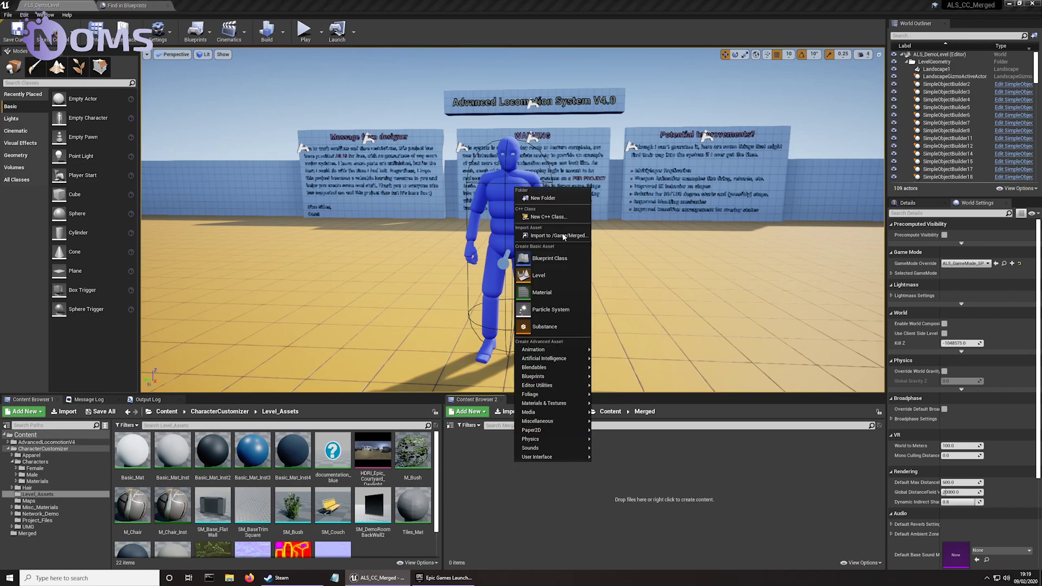
click(557, 199)
text(Character)
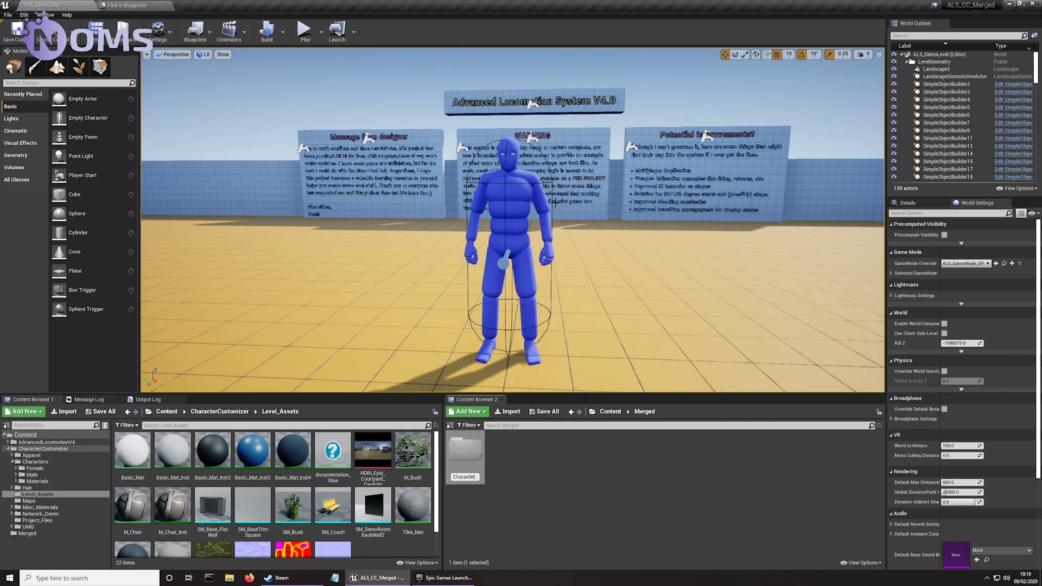
text(s)
key(Return)
double_click(466, 451)
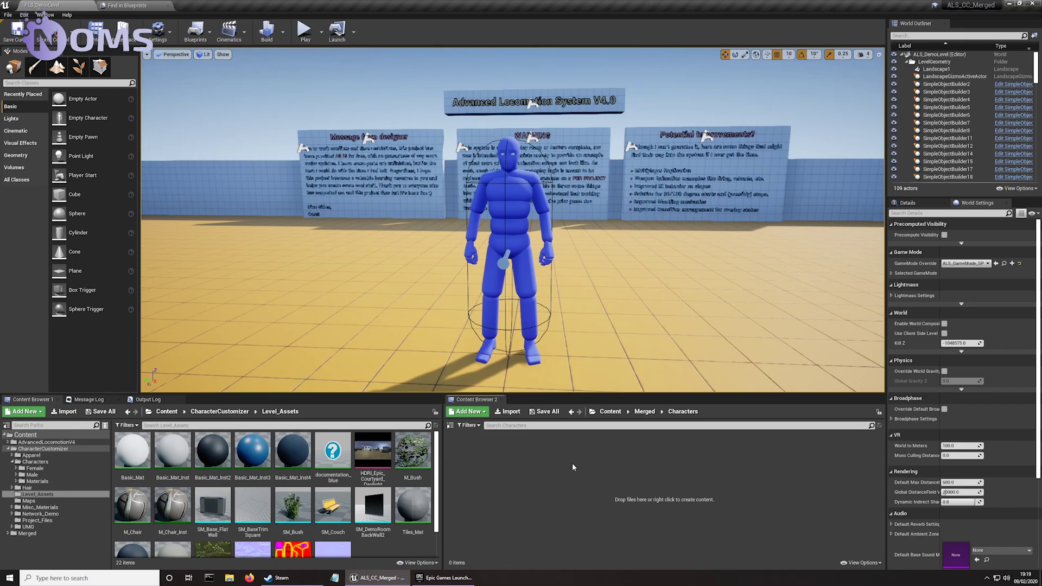
- Show CharacterCustomizer/Characters/Male in the first content browser, and reveal the folder tree with Merged expanded in the second
click(38, 521)
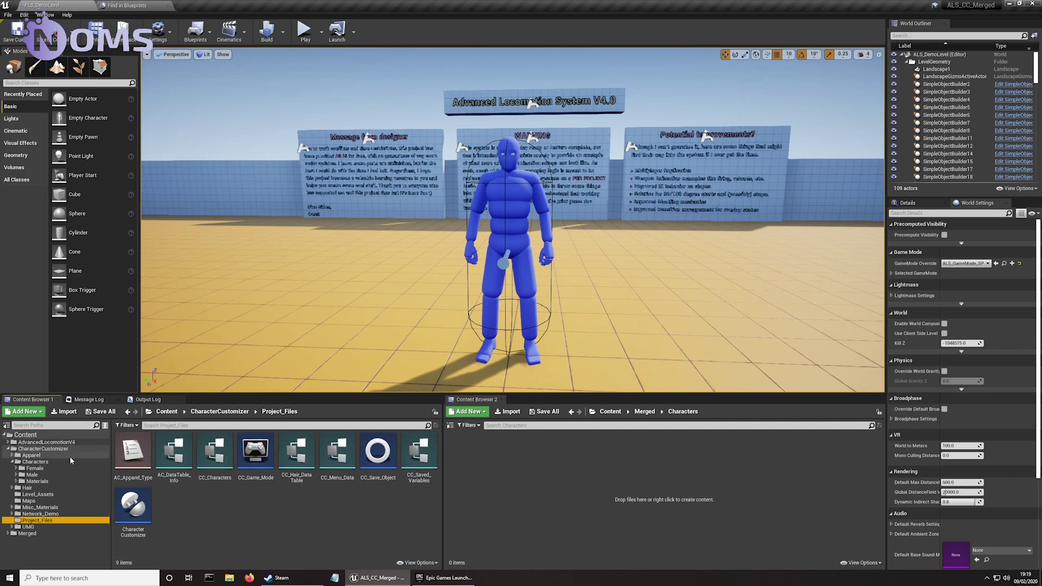
click(32, 474)
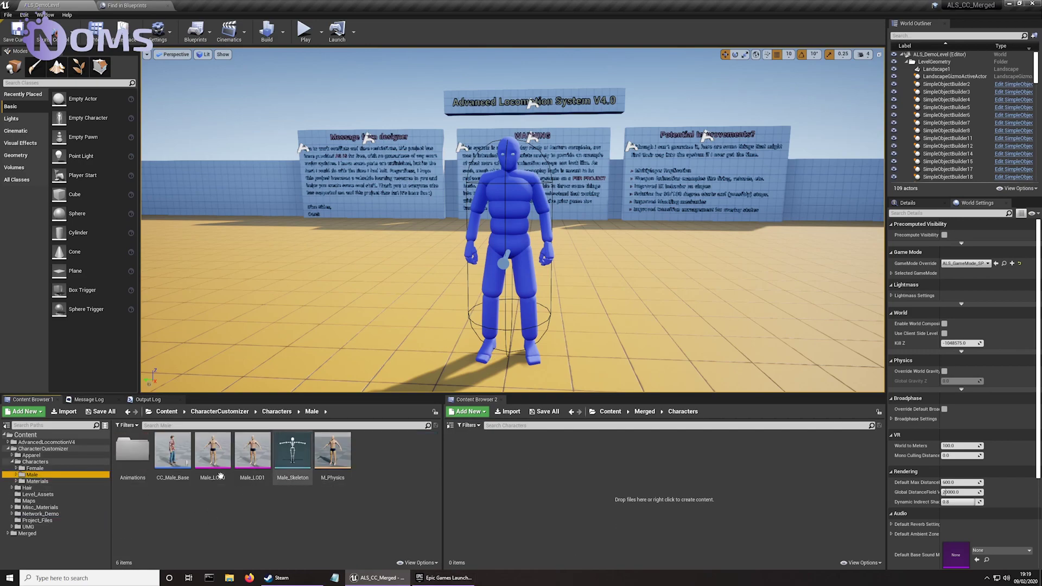
click(450, 425)
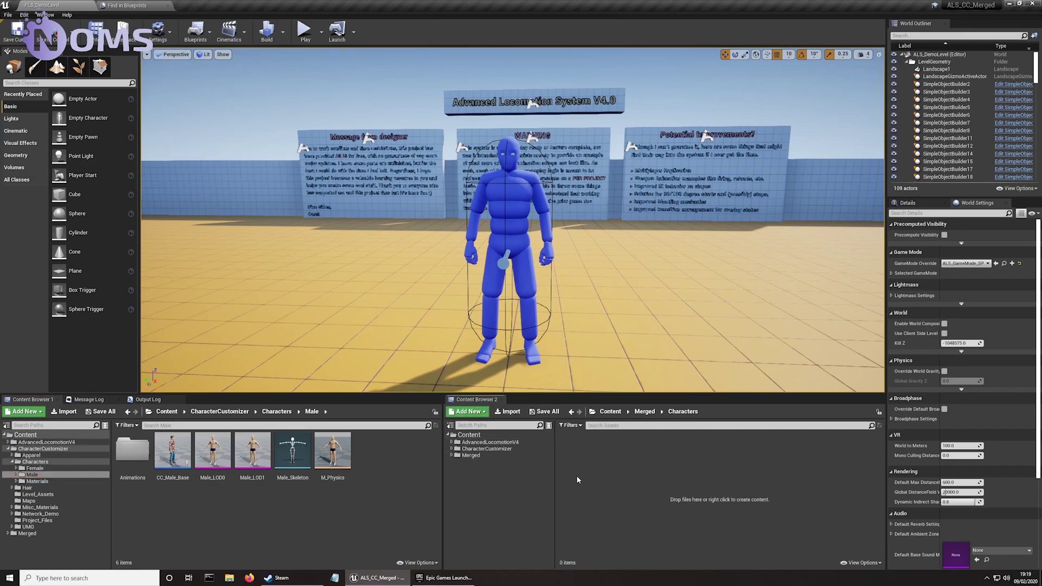
click(451, 456)
double_click(576, 449)
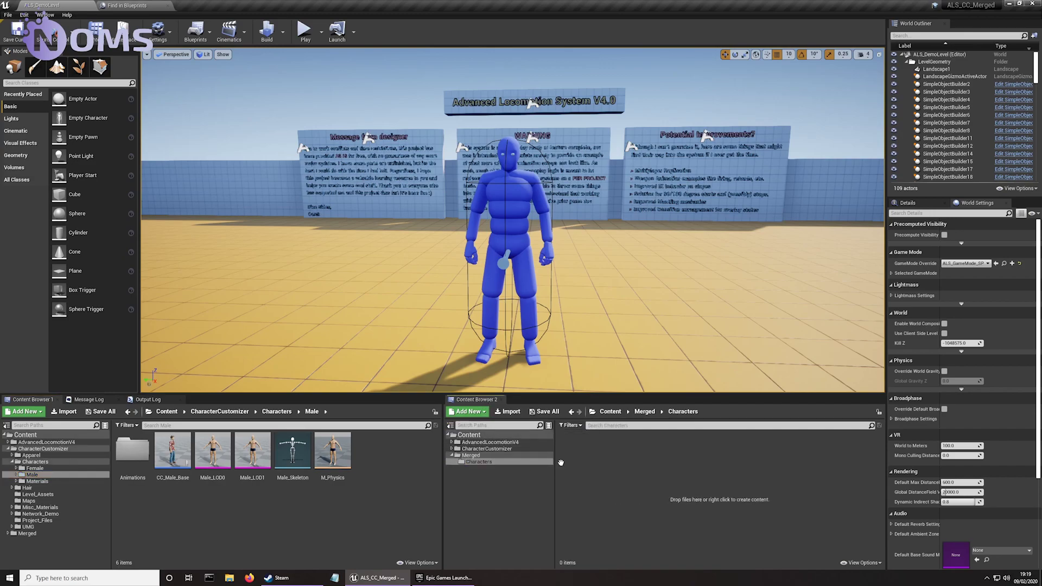
- Create a folder named Male inside Merged/Characters and open it
right_click(596, 482)
click(647, 222)
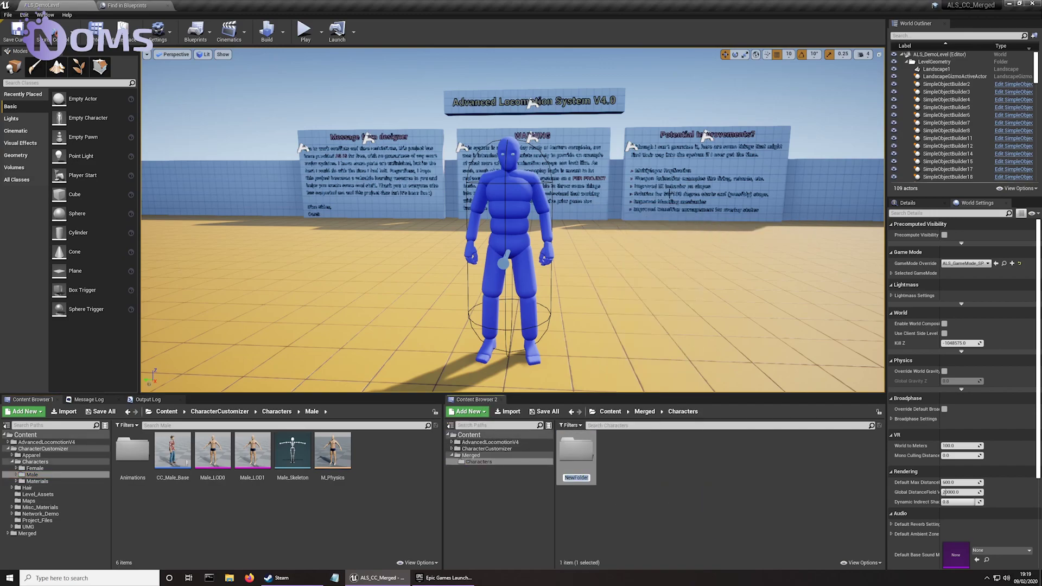
text(Male)
key(Return)
double_click(589, 448)
- Copy Male_LOD0, Male_LOD1 and M_Physics from the Character Customizer's Male folder into Merged/Characters/Male
drag(213, 453, 600, 483)
click(618, 501)
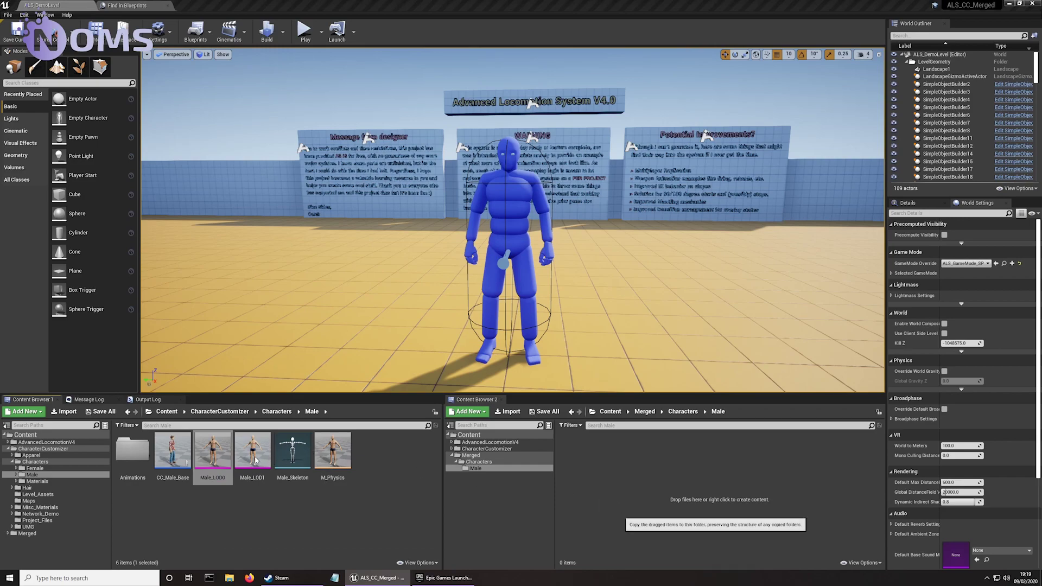
drag(255, 461, 650, 487)
click(666, 508)
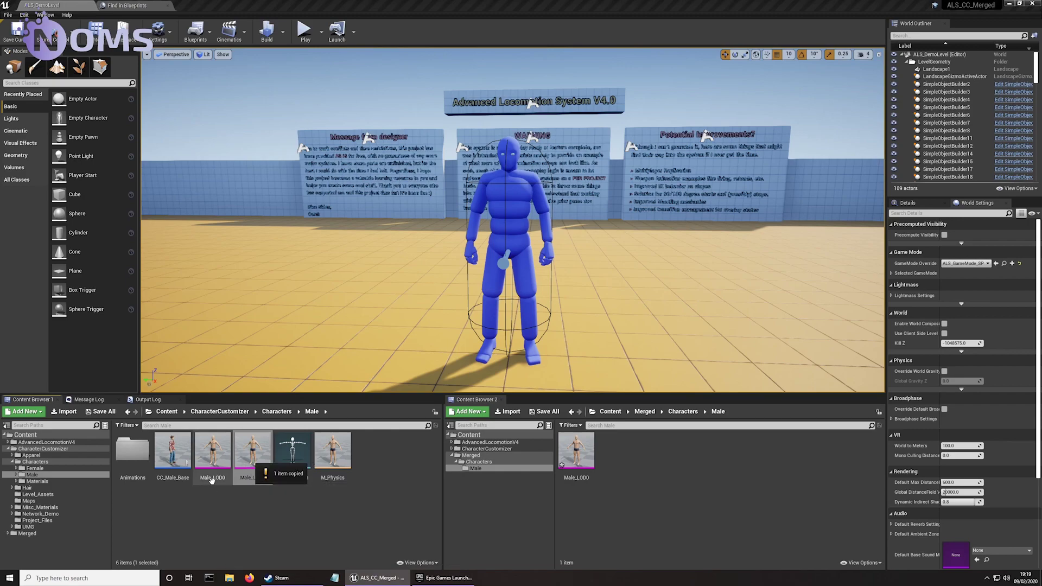
drag(349, 456, 693, 459)
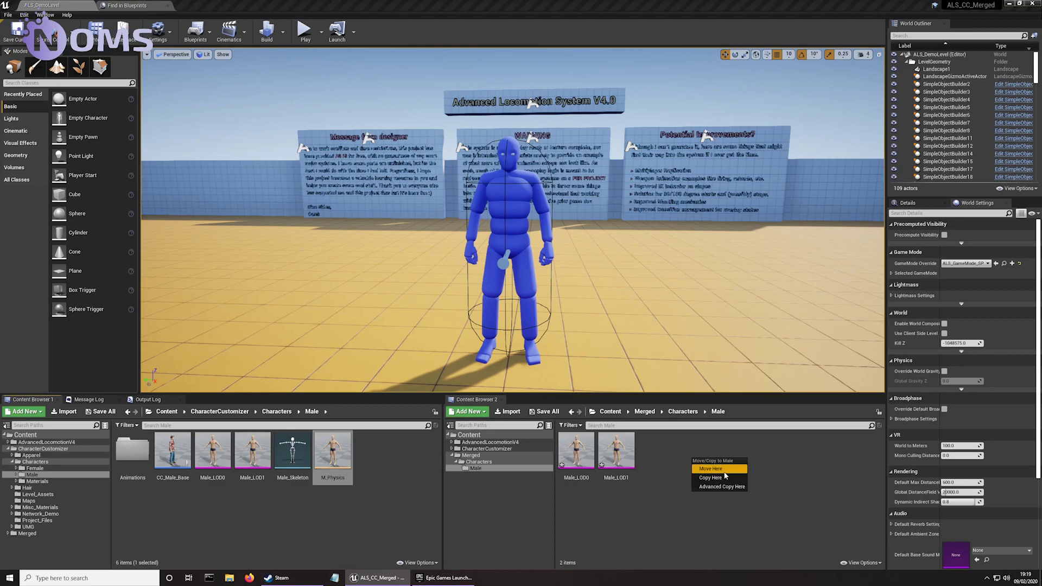
click(732, 477)
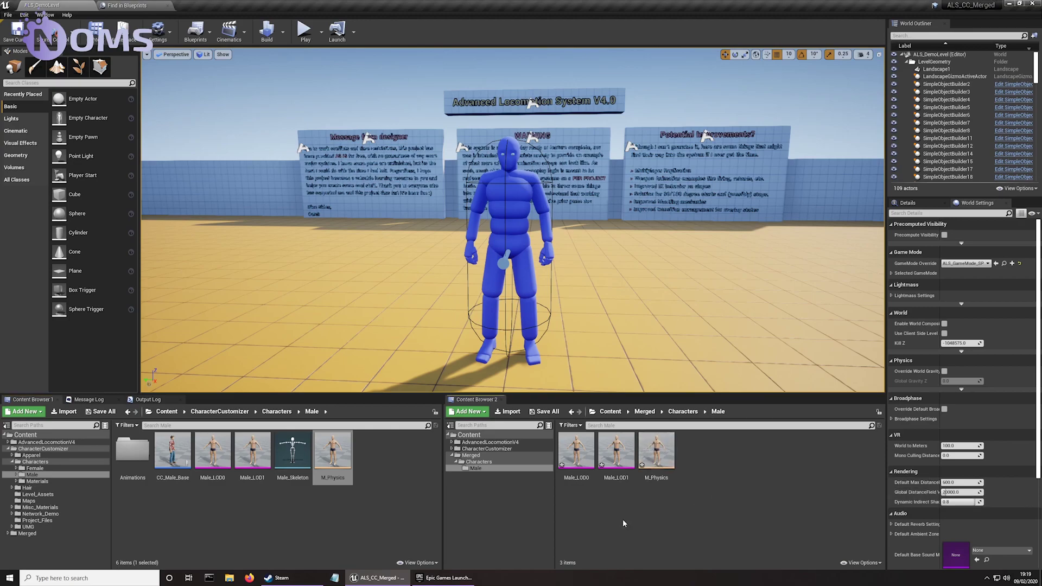
- Copy ALS_Mannequin_Skeleton from AdvancedLocomotionV4/CharacterAssets/MannequinSkeleton into Merged/Characters/Male
click(46, 442)
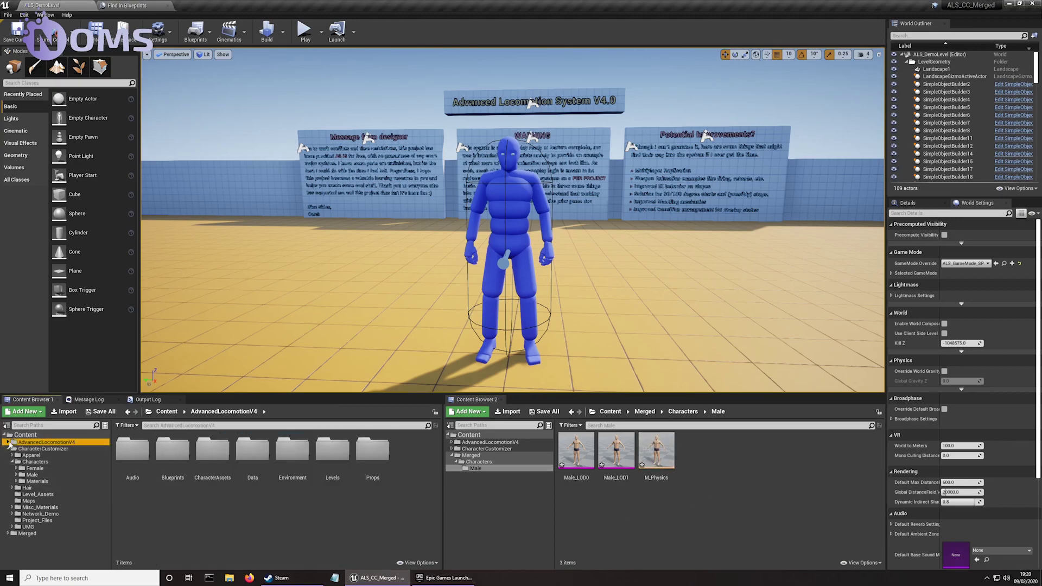
click(48, 435)
click(8, 443)
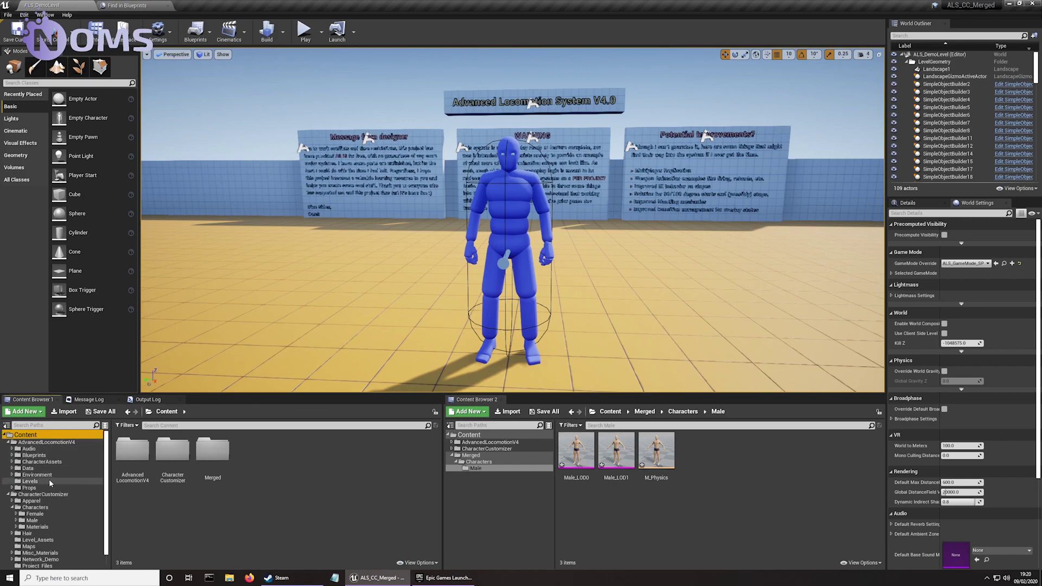
click(11, 462)
click(49, 469)
drag(333, 451, 678, 457)
click(708, 481)
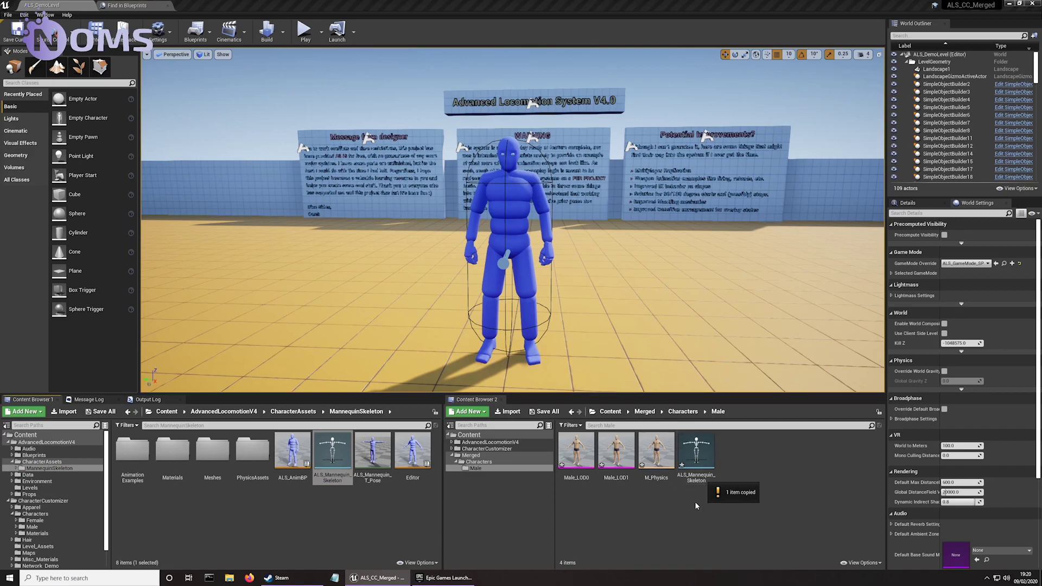
- Rename the copied mannequin skeleton as MER_Skeleton and the copied physics asset as MER_M_Physics
click(687, 476)
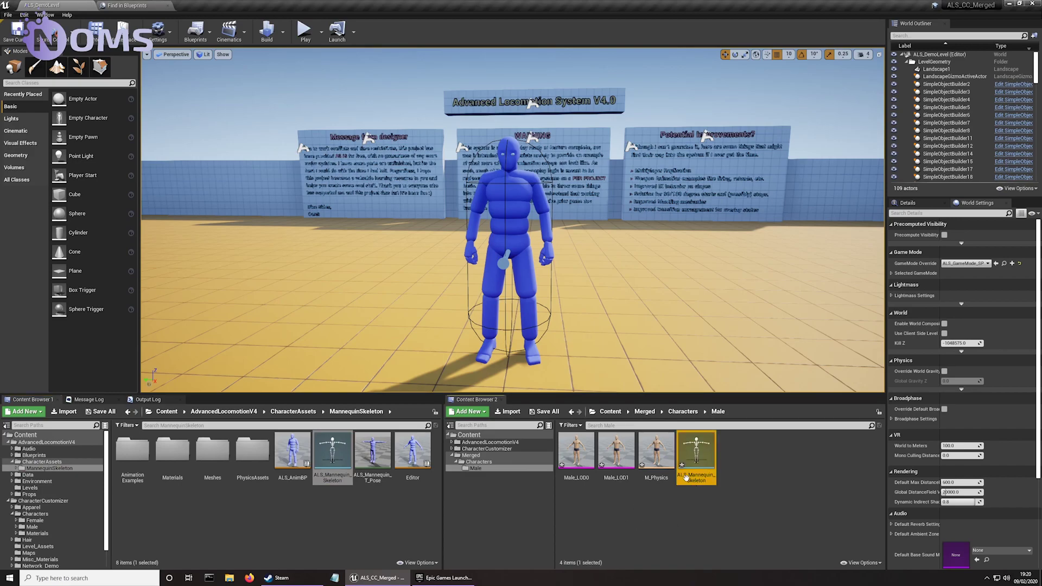
click(688, 476)
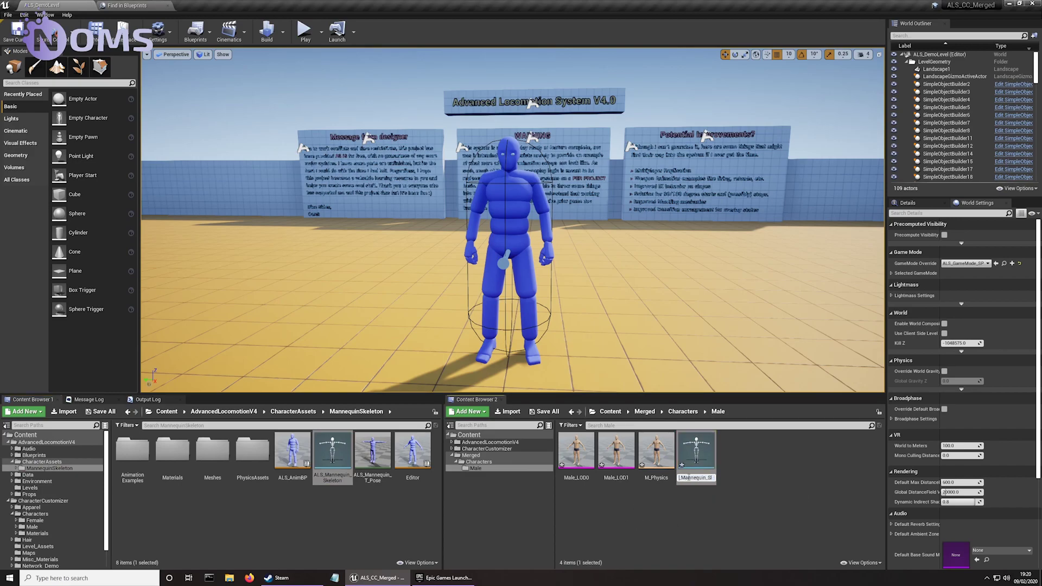
text(MER)
key(Return)
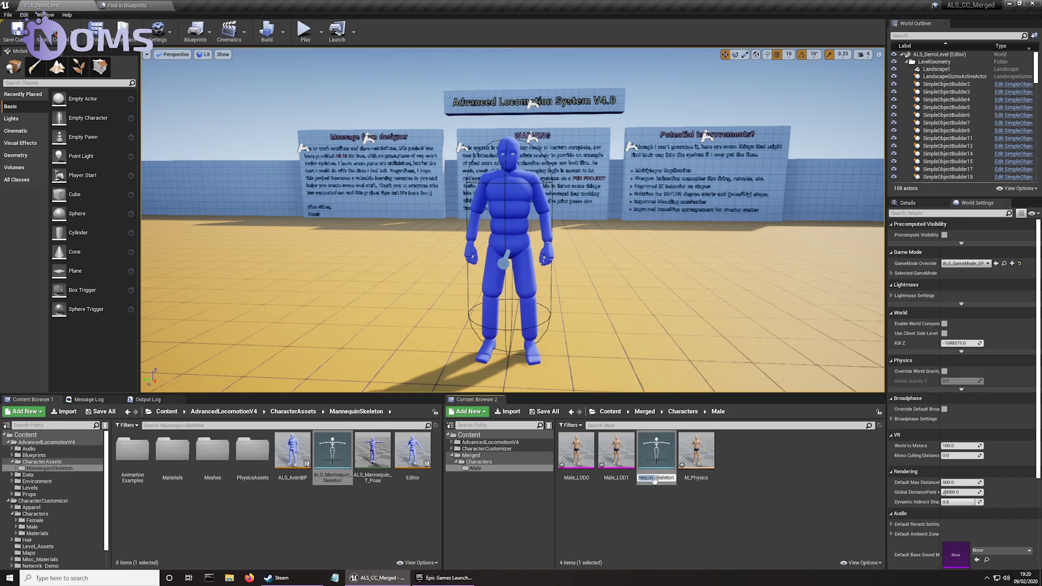
key(Return)
click(687, 479)
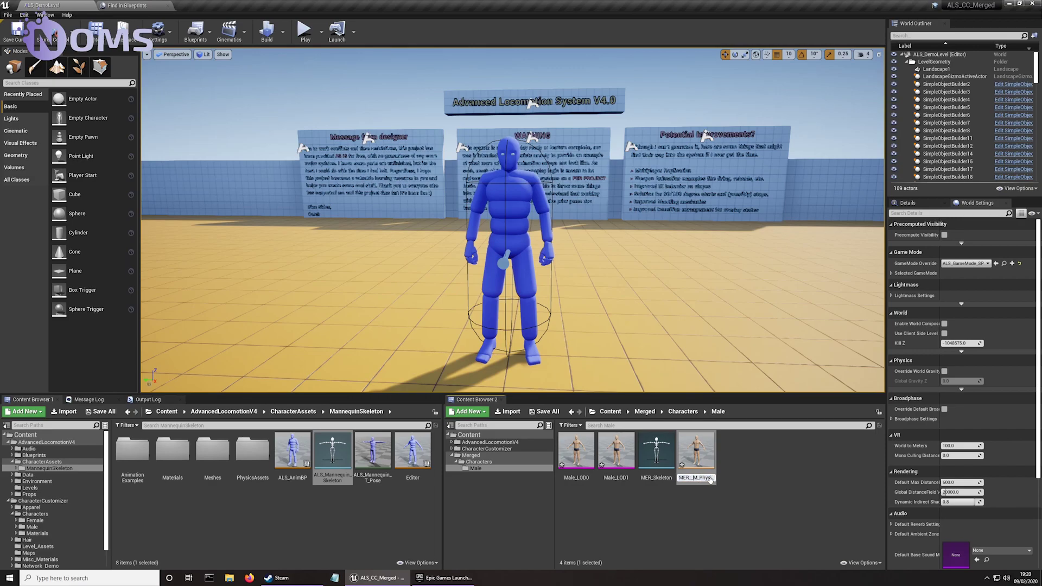
key(Return)
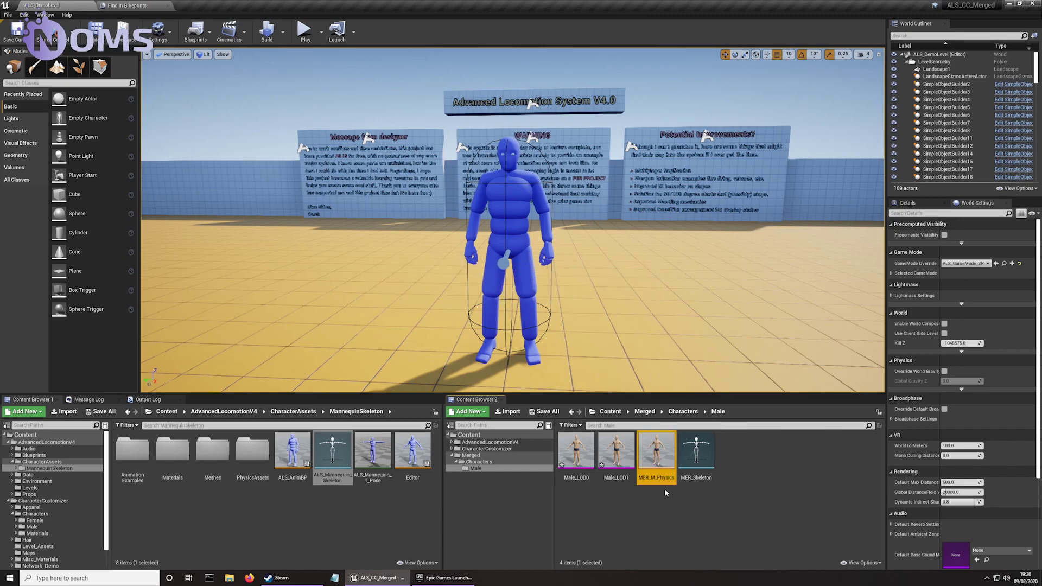
- Rename the two copied male meshes as MER_Male_LOD1 and MER_Male_LOD0
click(618, 476)
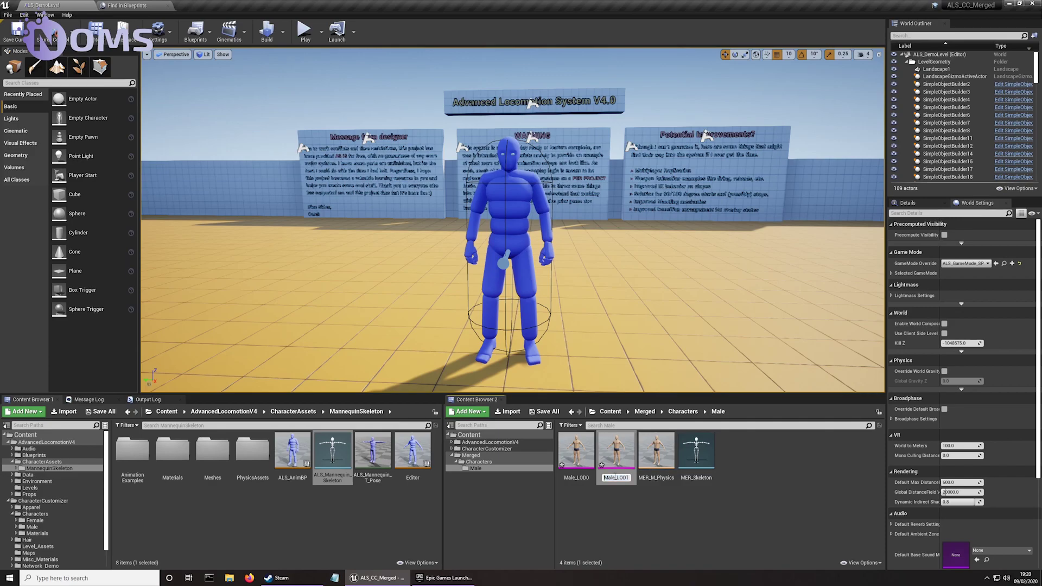
text(ER_)
key(Return)
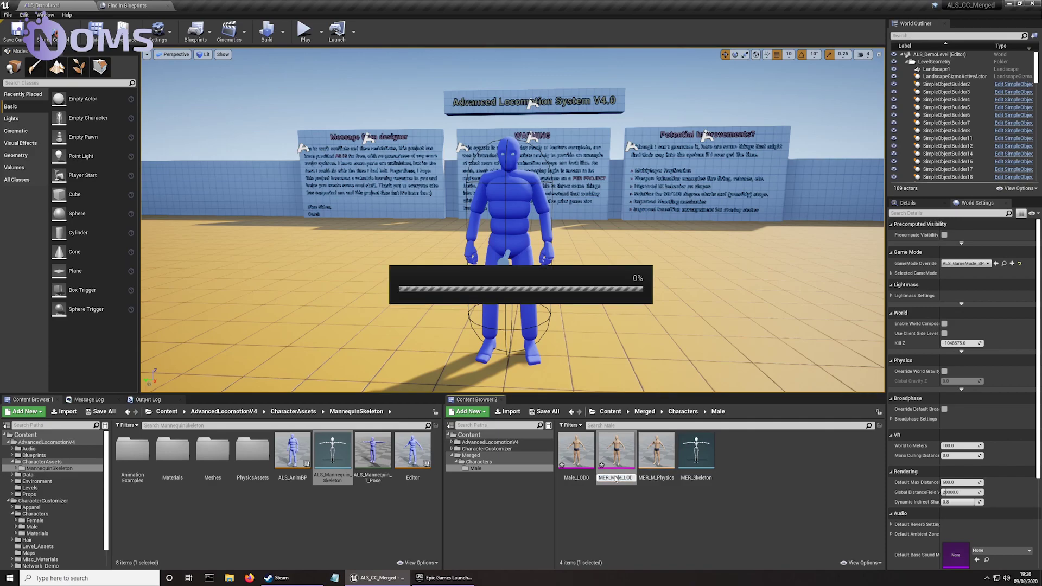
click(578, 478)
click(569, 477)
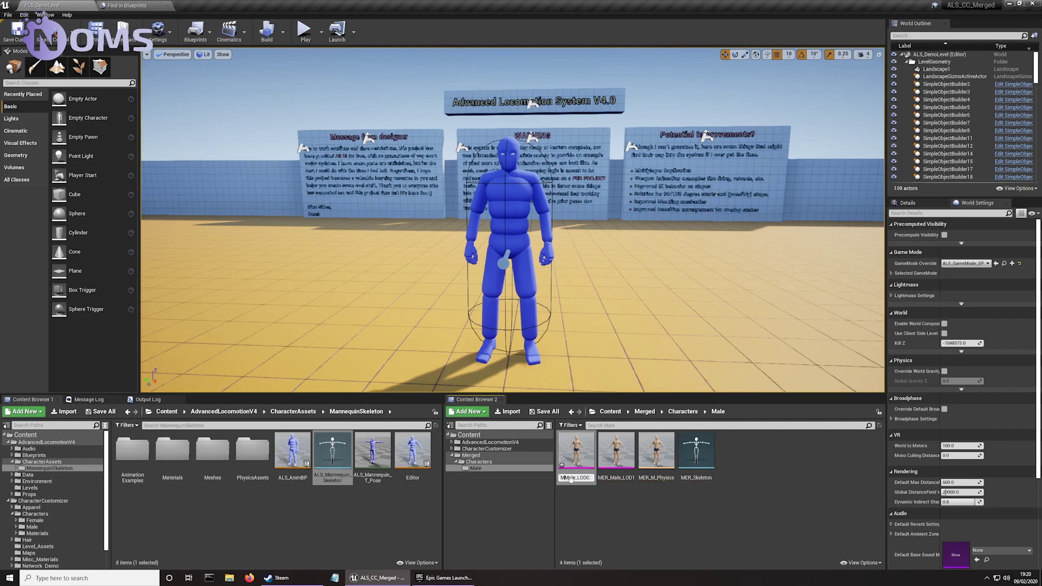
click(682, 517)
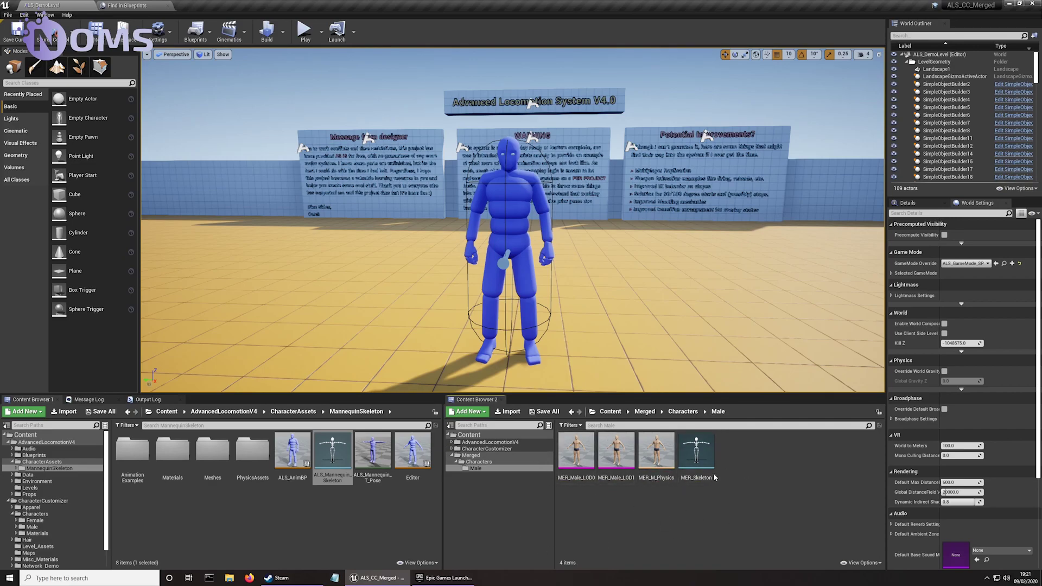
- Assign MER_Skeleton to the MER_Male_LOD1 mesh, merging the bones breast_r, breast_l and belly into the skeleton
right_click(618, 453)
mouse_move(659, 204)
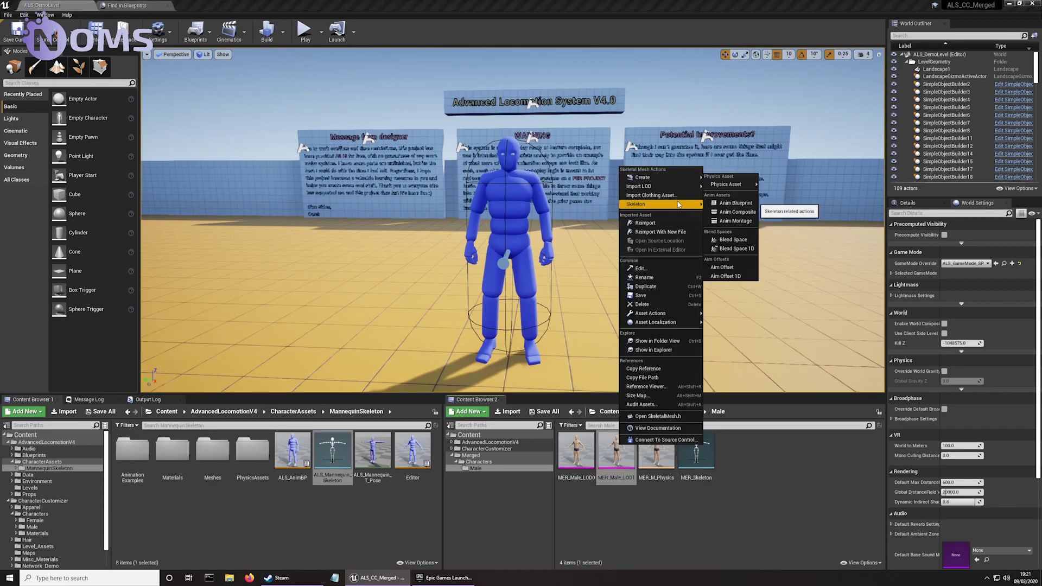
click(725, 211)
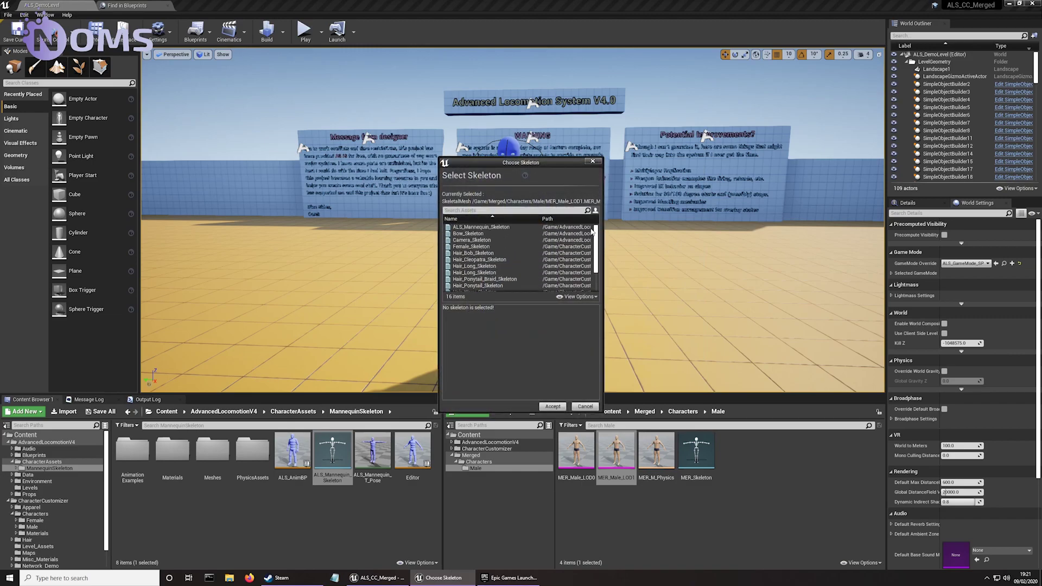
scroll(521, 261, down, 2)
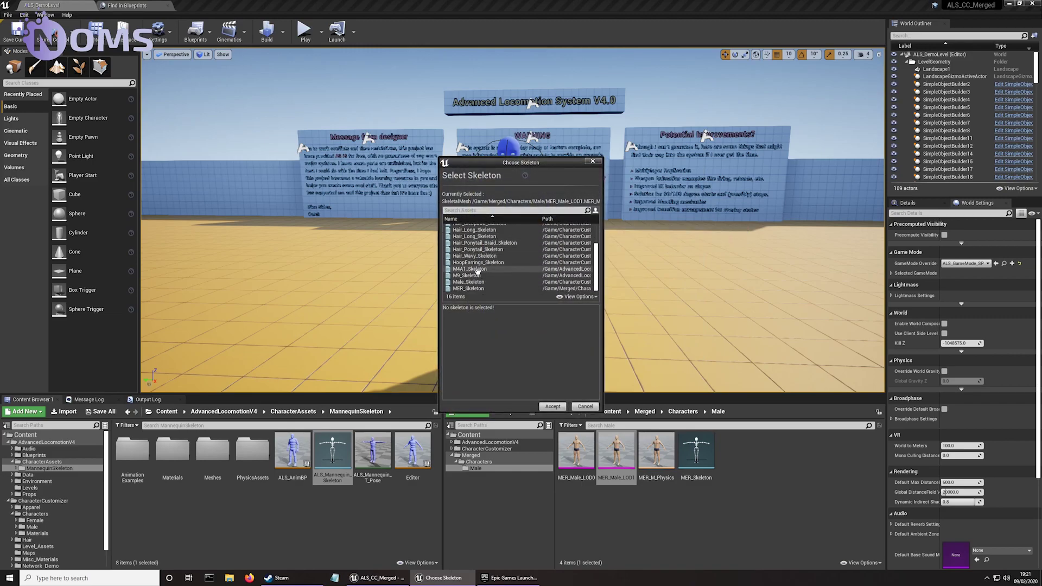
scroll(491, 286, up, 3)
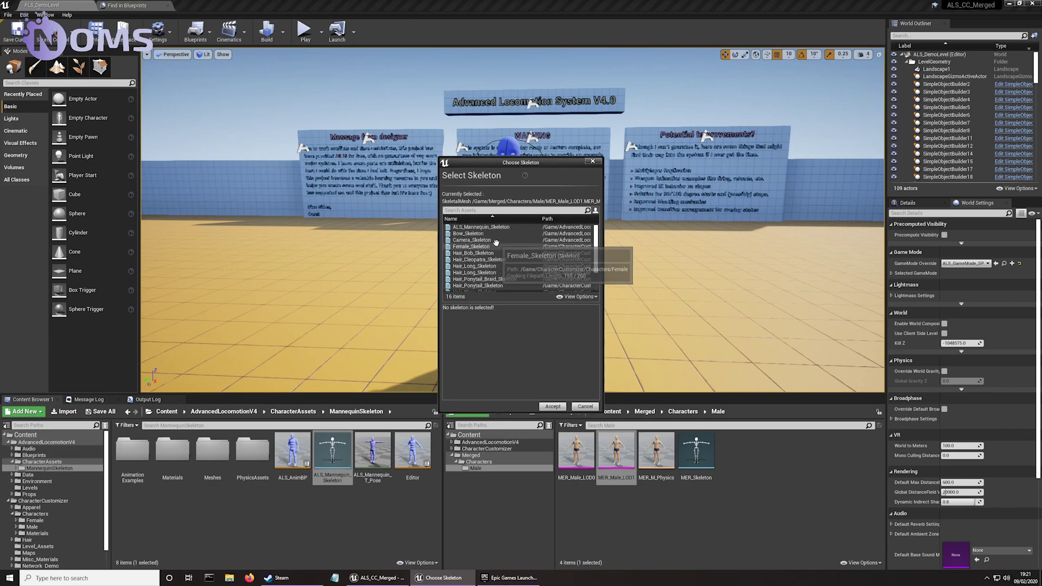
click(535, 228)
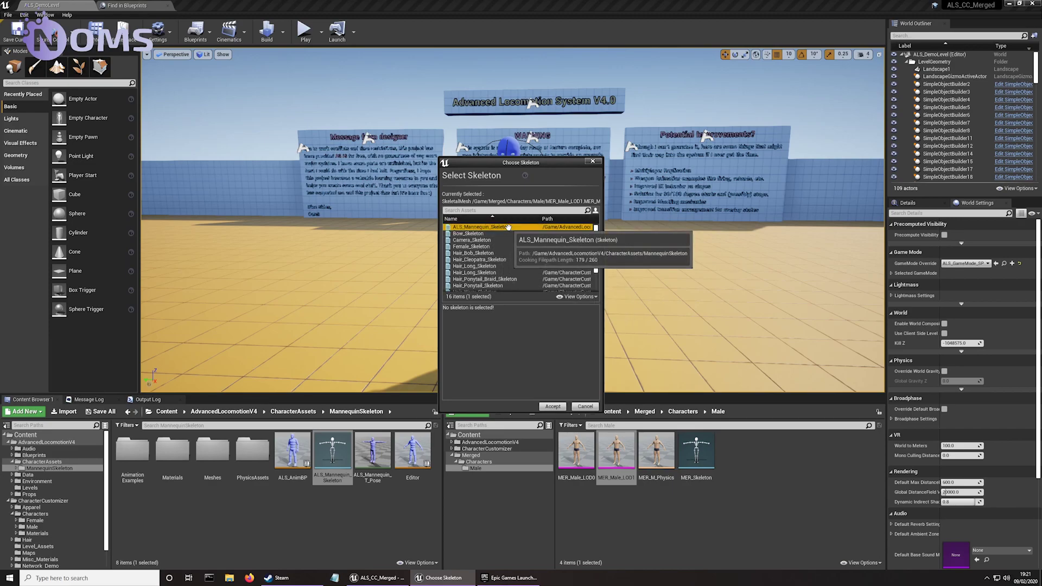
scroll(539, 246, down, 1)
scroll(539, 245, down, 2)
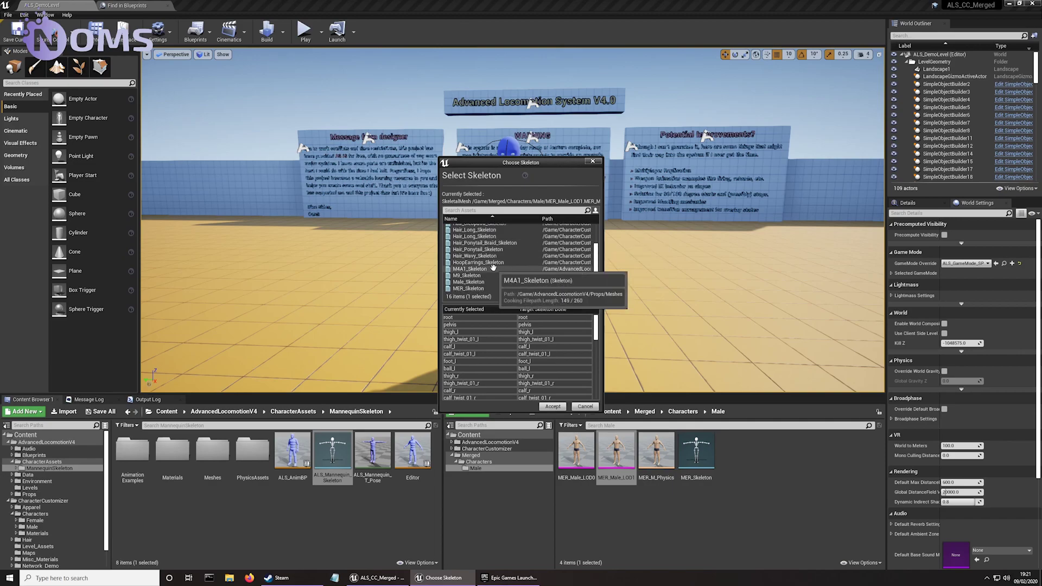
click(485, 288)
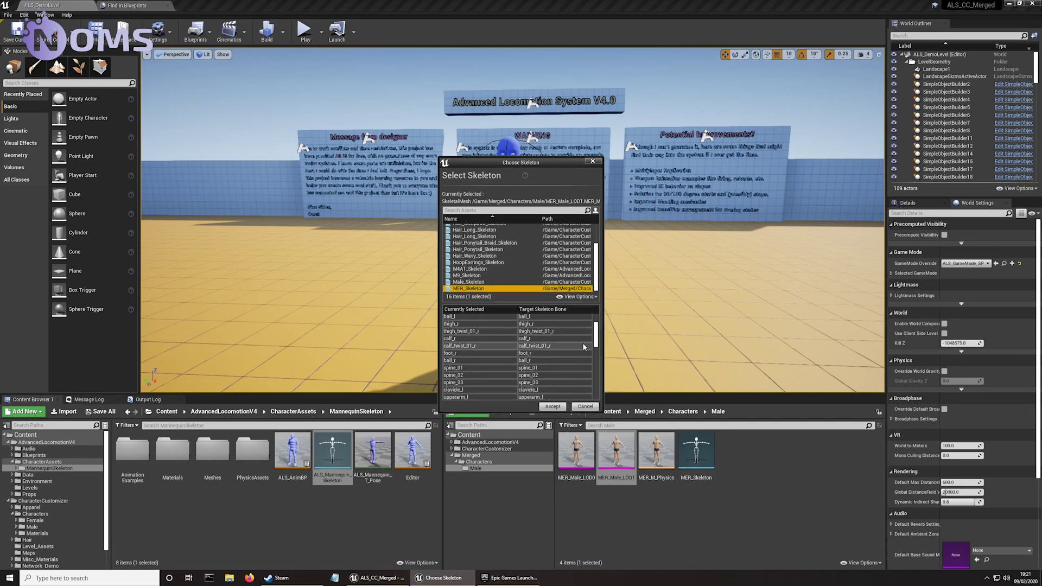
drag(597, 327, 595, 383)
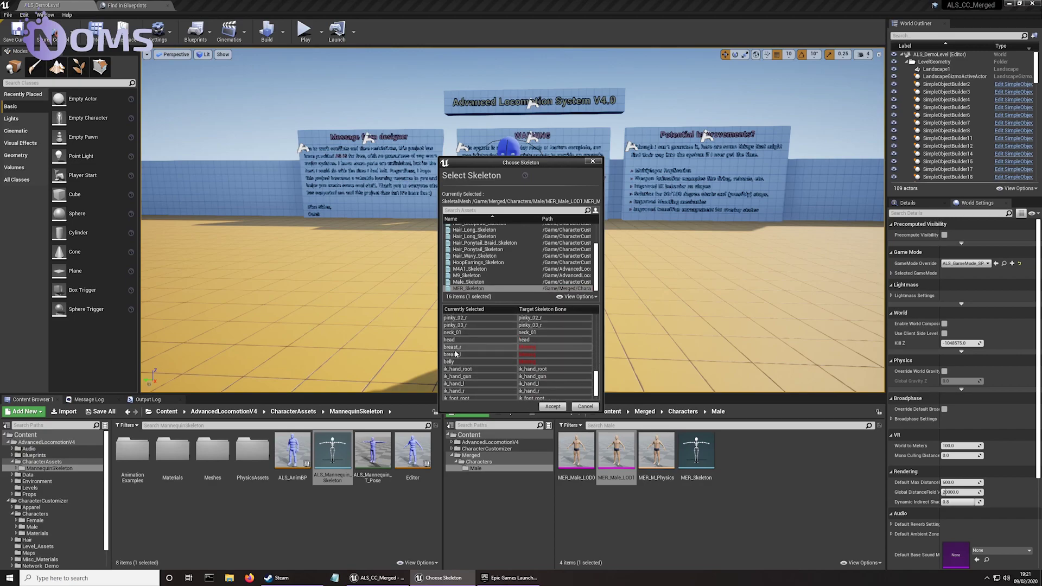
click(553, 407)
click(459, 221)
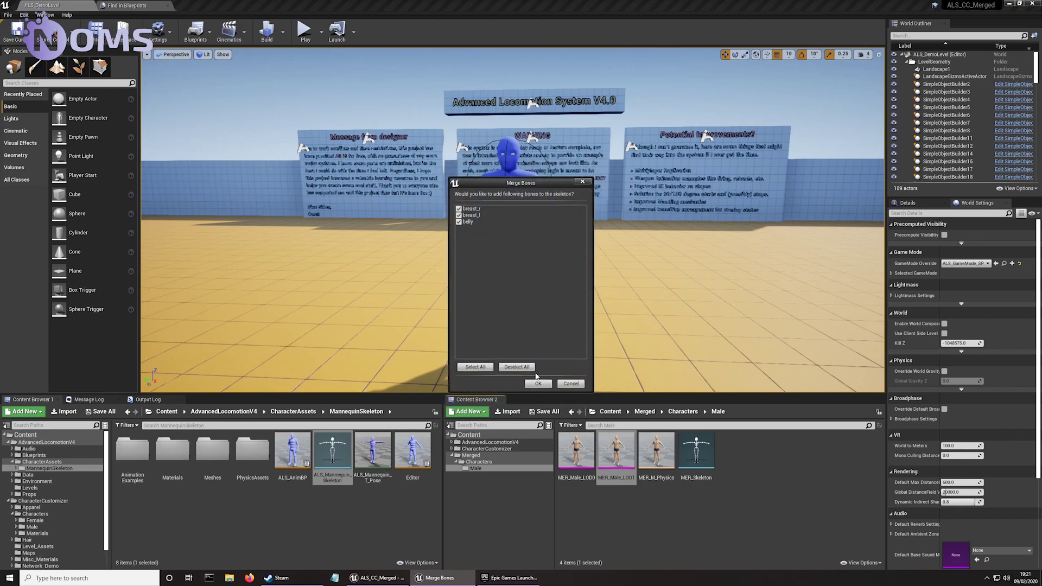
click(537, 383)
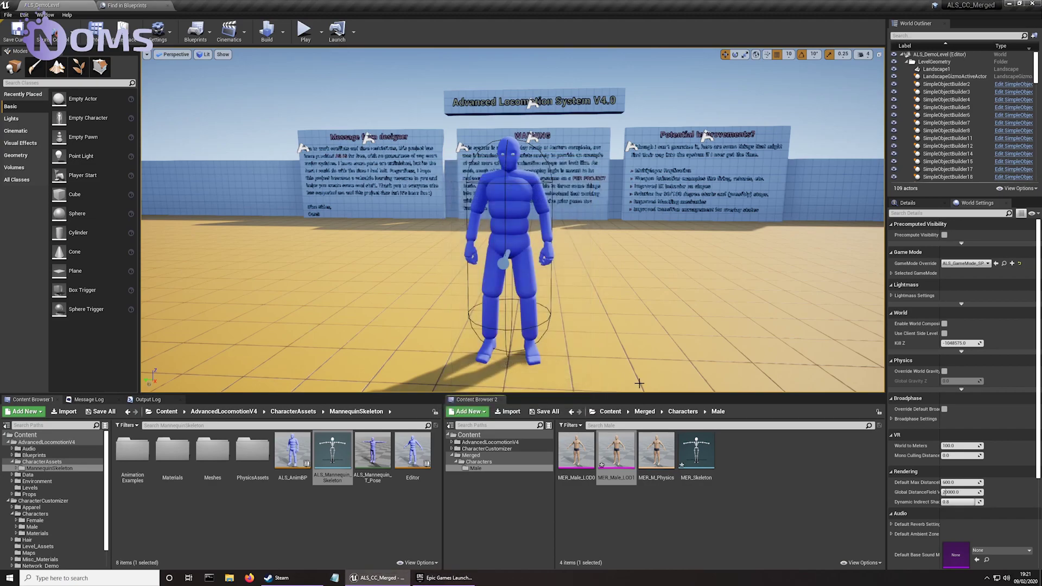
- Assign MER_Skeleton to the MER_Male_LOD0 mesh
right_click(578, 467)
mouse_move(629, 223)
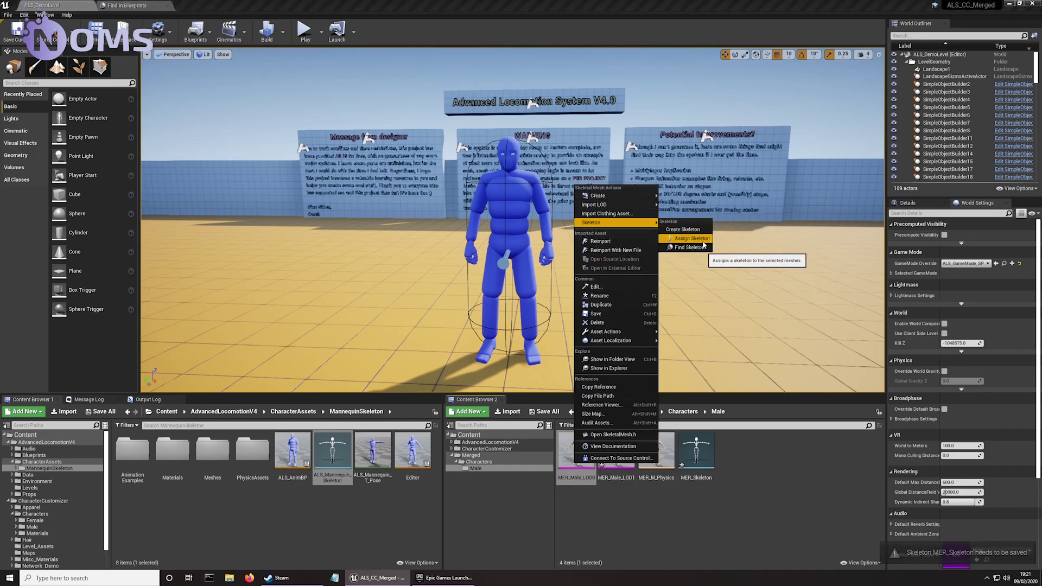
click(692, 239)
scroll(599, 247, down, 3)
click(543, 289)
click(551, 406)
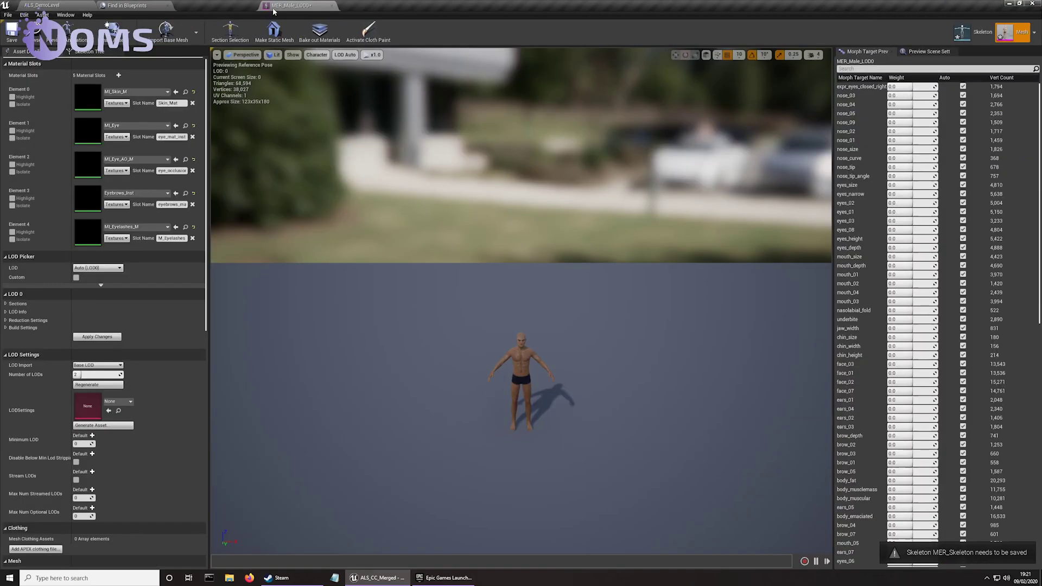
- Close the Find in Blueprints window and set MER_Male_LOD0's physics asset to MER_M_Physics
click(165, 6)
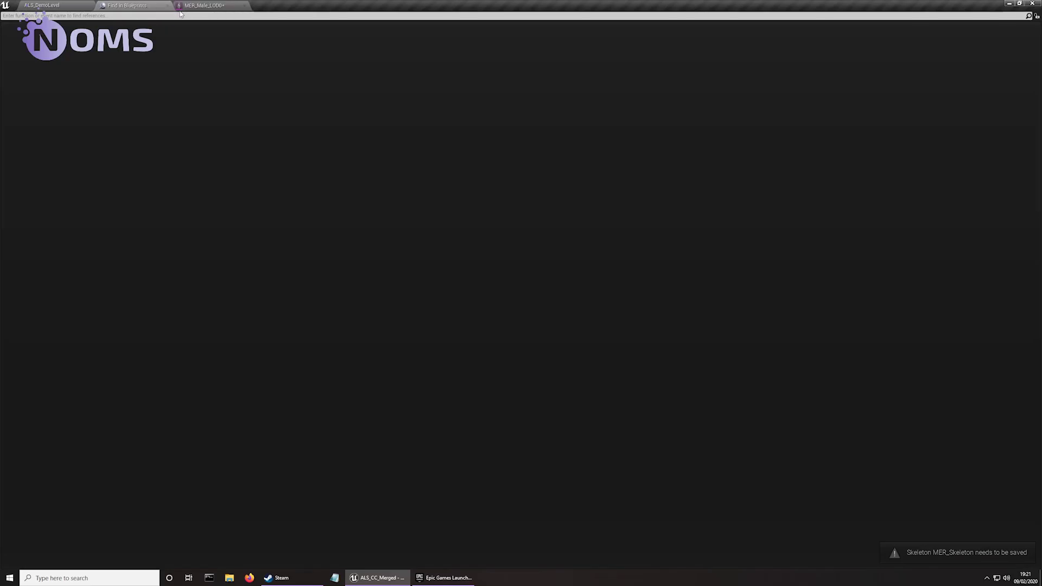
click(168, 5)
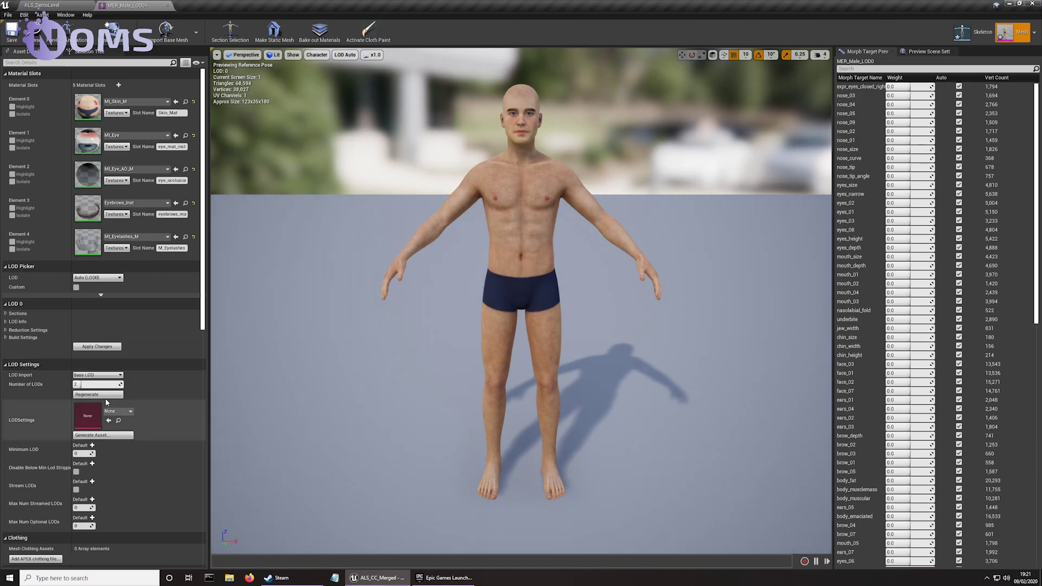
scroll(119, 214, down, 8)
click(137, 392)
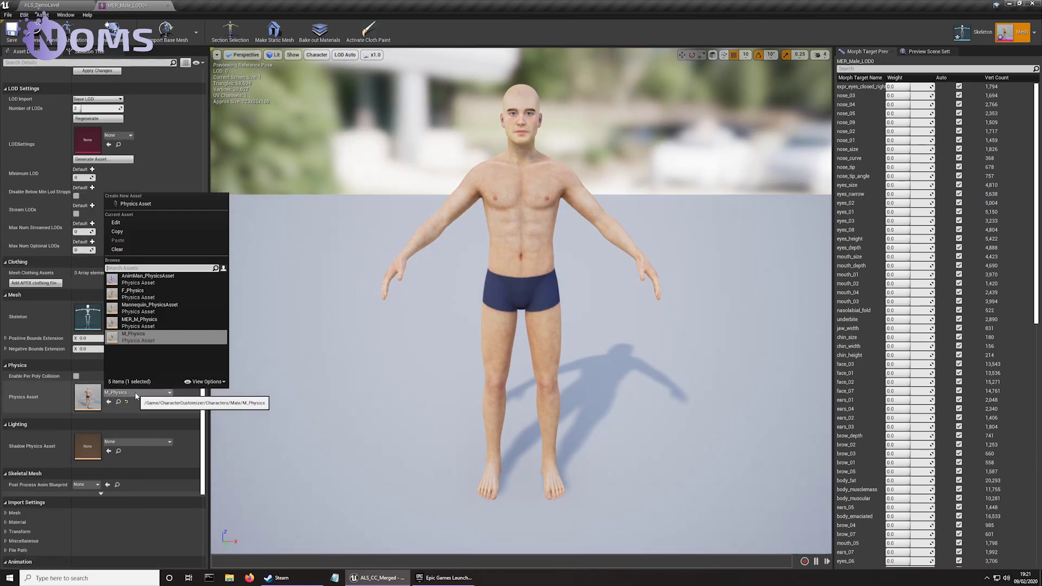
click(172, 322)
- Open the MER_Male_LOD1 mesh and set its physics asset to MER_M_Physics
click(45, 6)
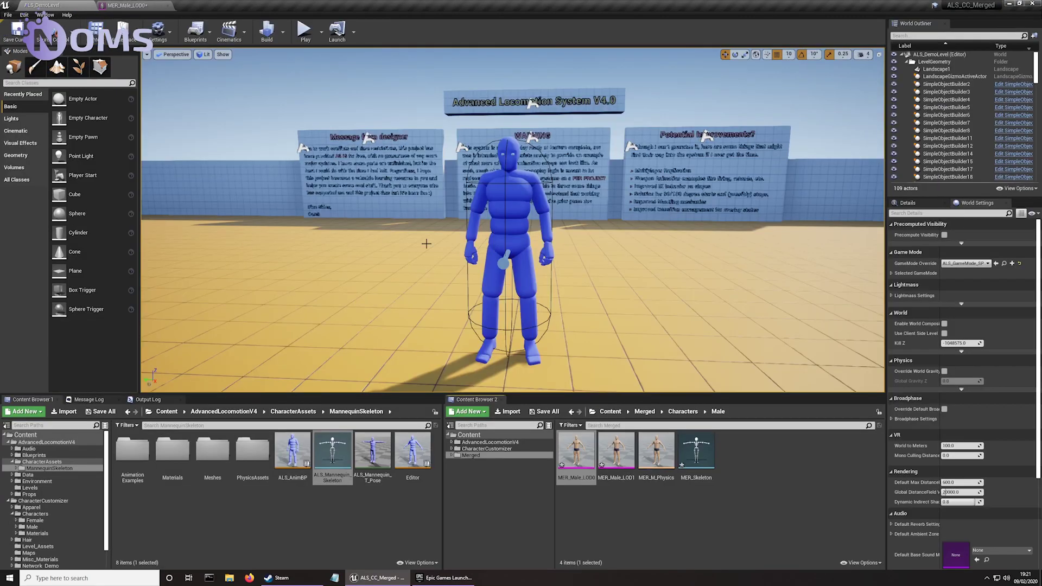
double_click(613, 446)
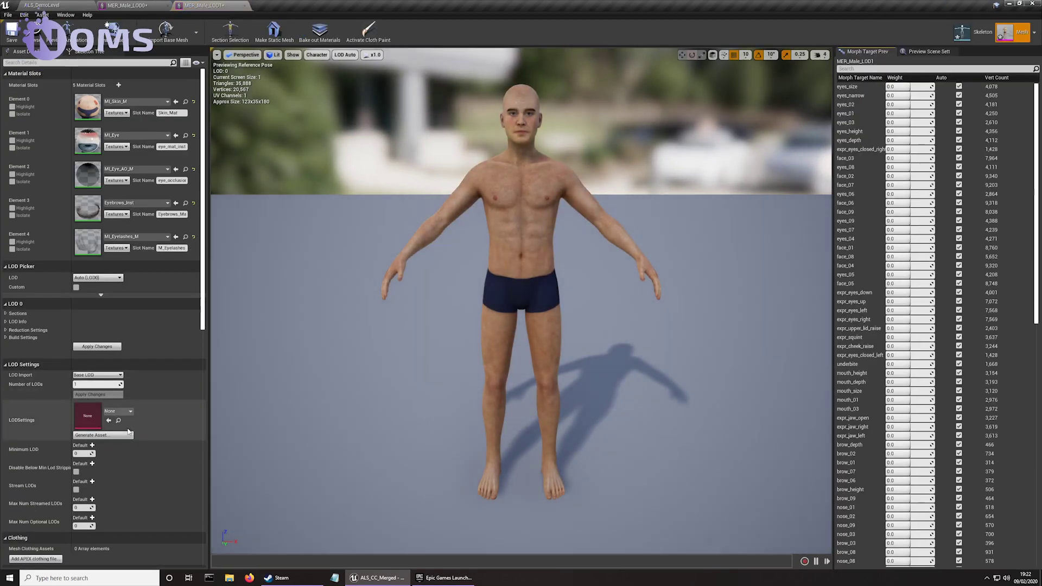
scroll(122, 454, down, 3)
click(142, 487)
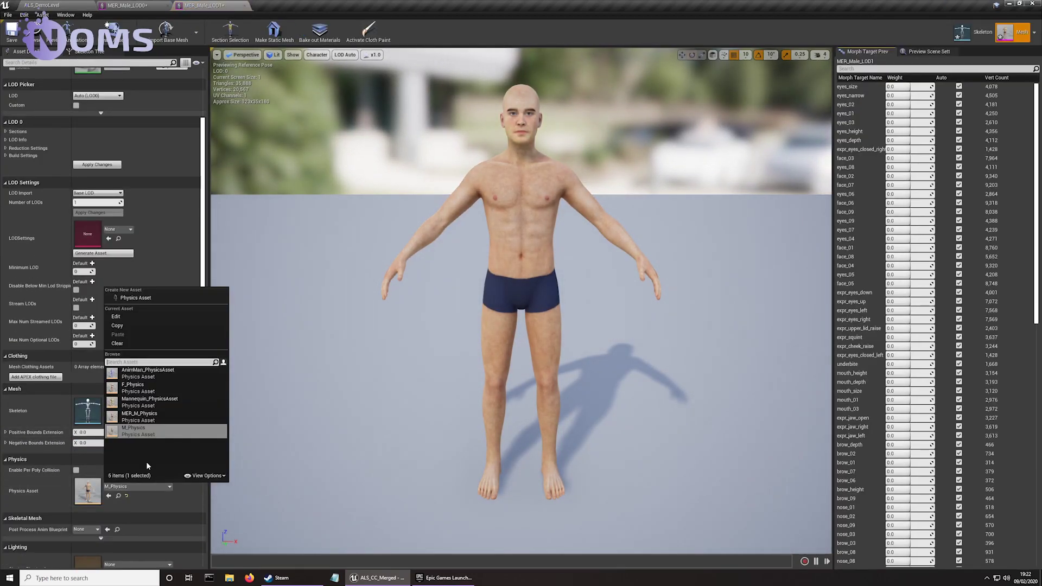
click(164, 415)
- Save and close the MER_Male_LOD1 and MER_Male_LOD0 meshes
click(12, 33)
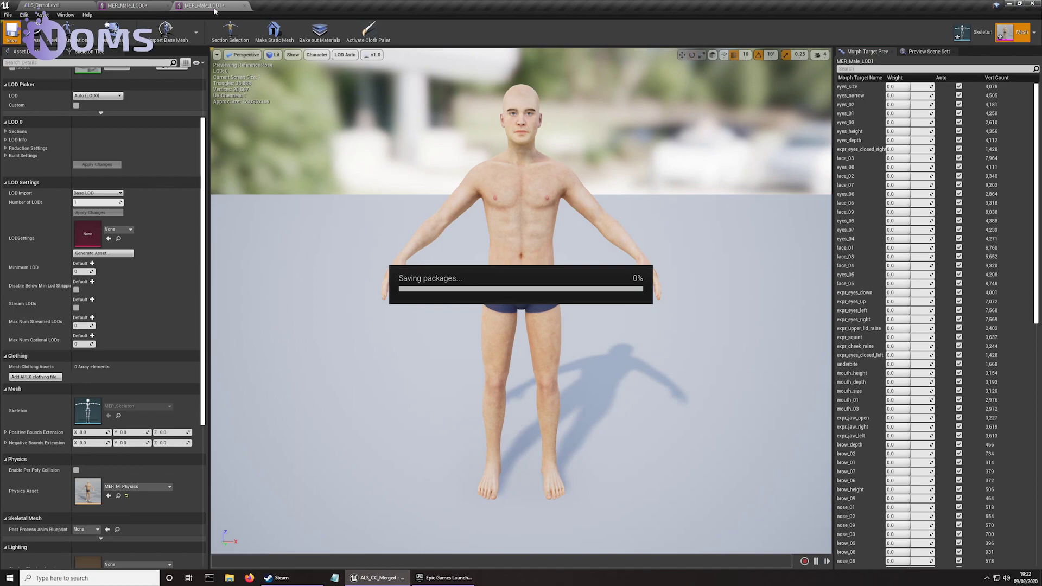
click(244, 8)
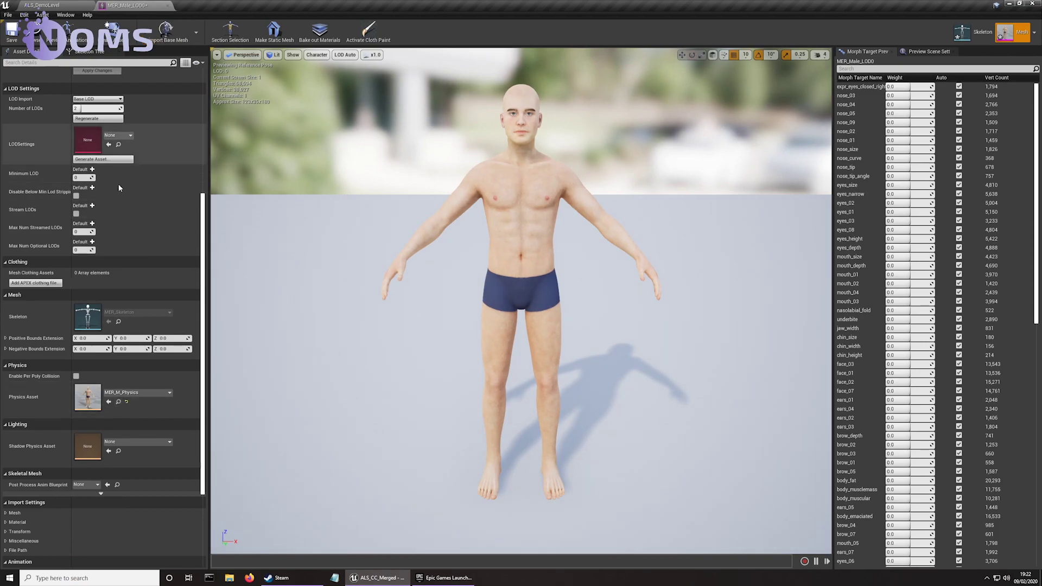
click(12, 33)
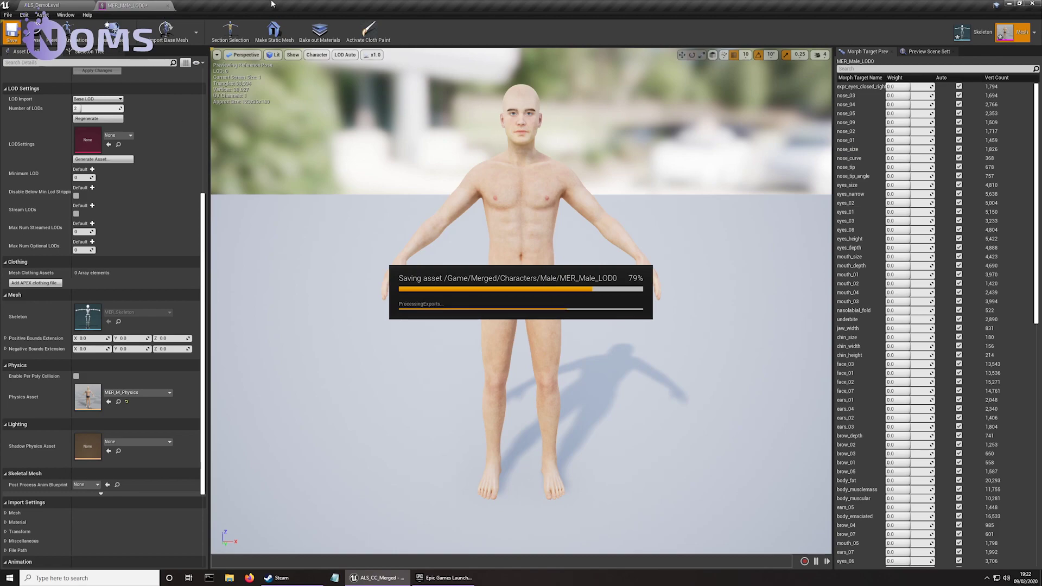
click(168, 6)
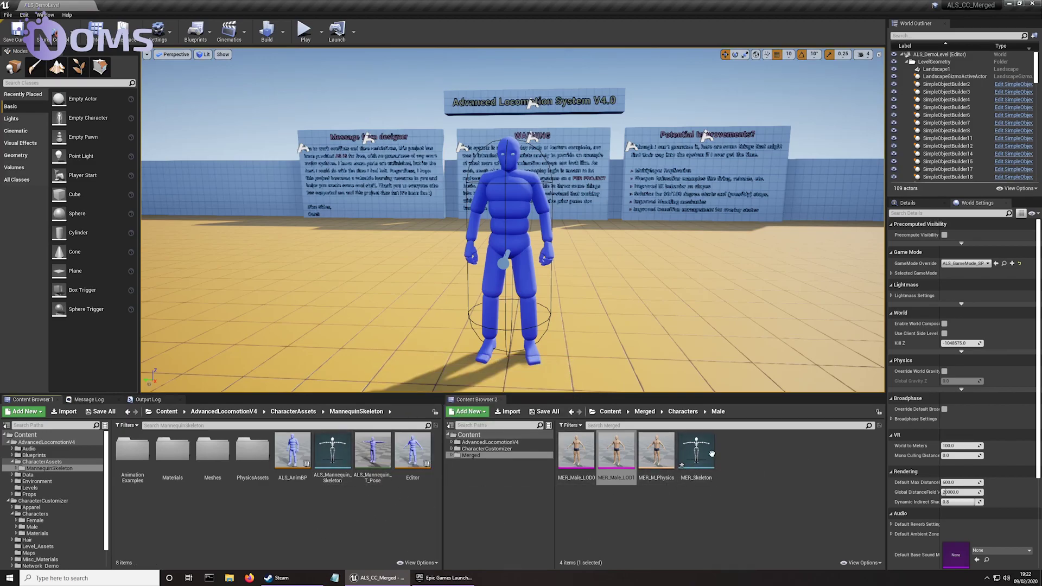
- Open the MER_M_Physics asset and add a physics body with primitive type Sphere to the root bone
click(656, 450)
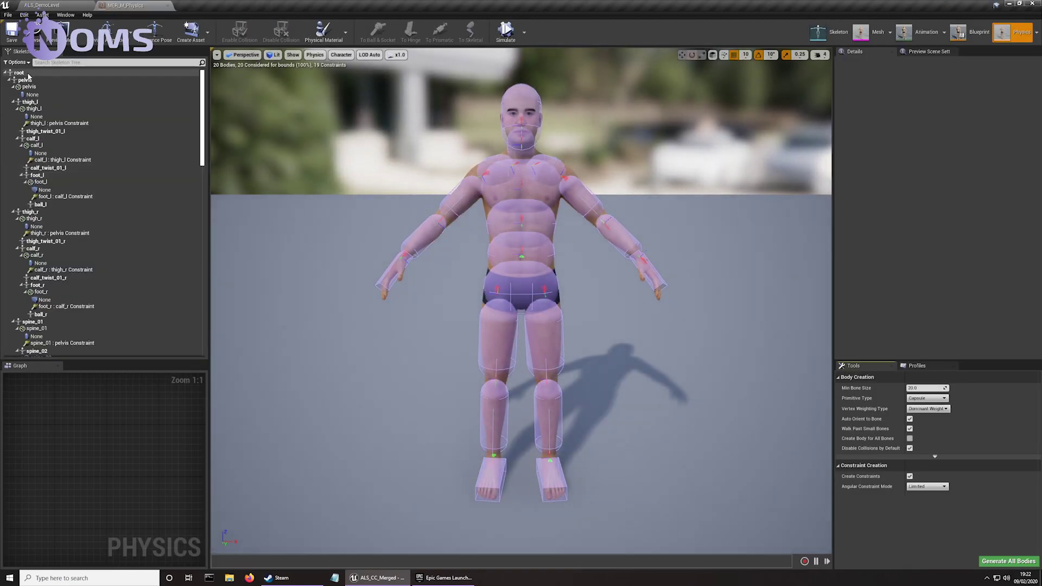
click(27, 73)
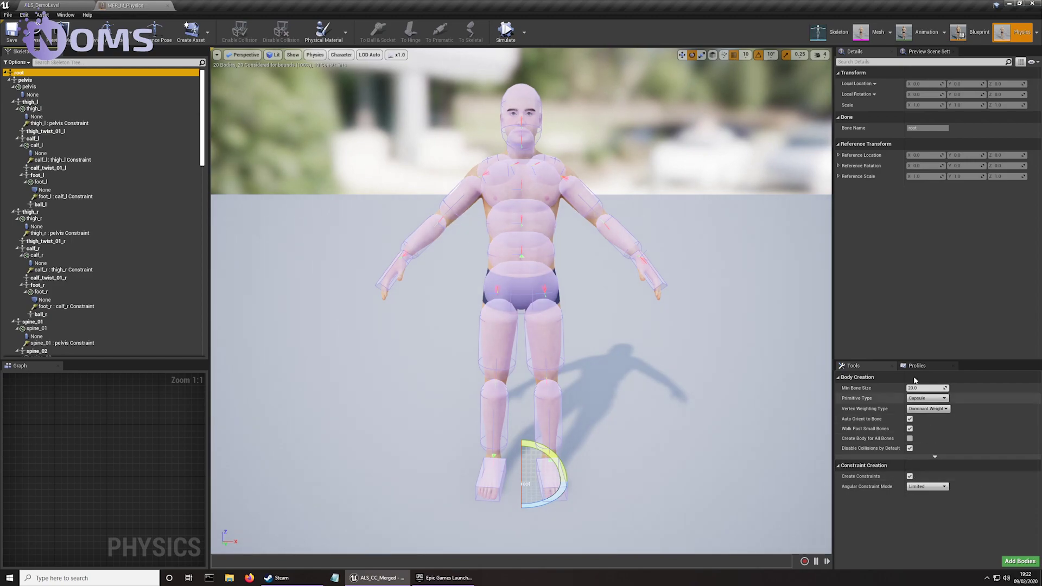
click(922, 399)
click(922, 415)
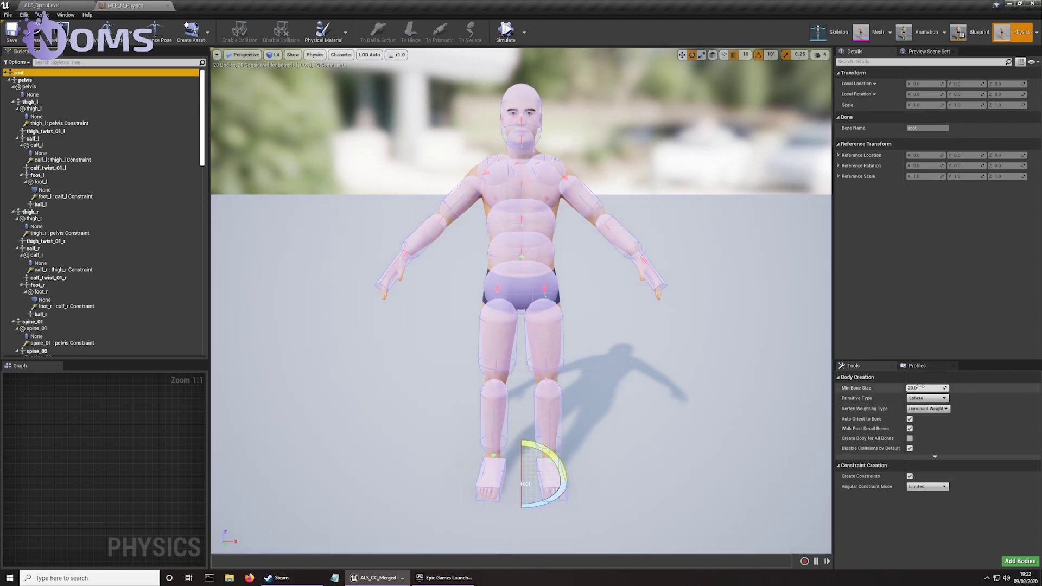
click(1020, 561)
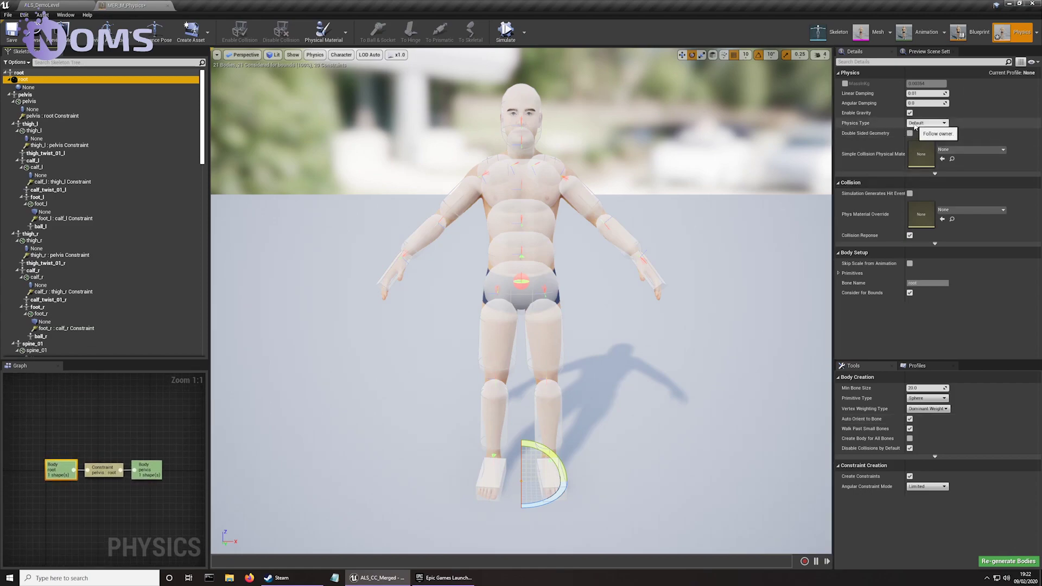
- Set the root body's physics type to Kinematic and disable its collision response
click(923, 124)
click(928, 142)
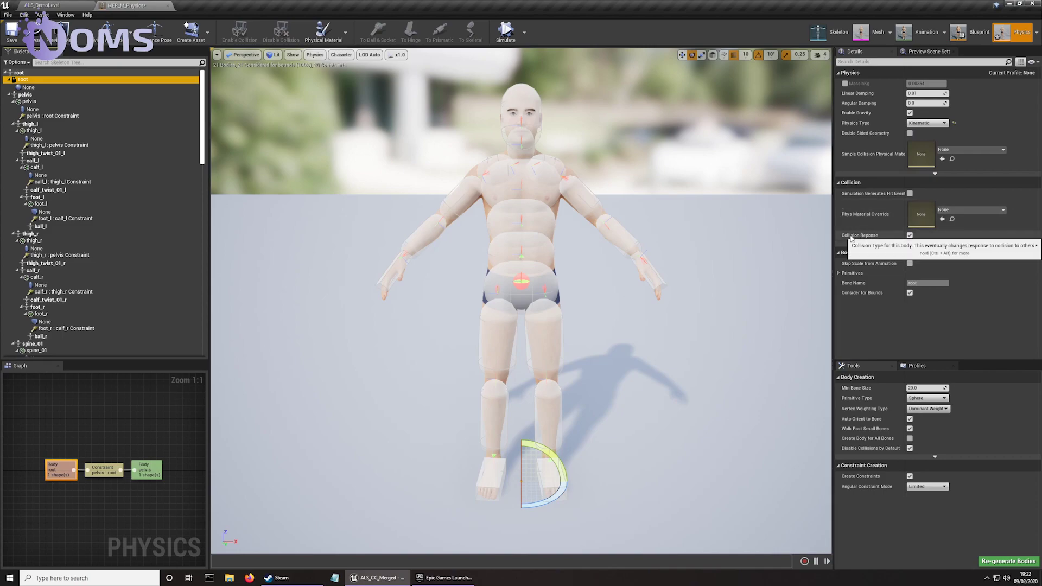
click(909, 235)
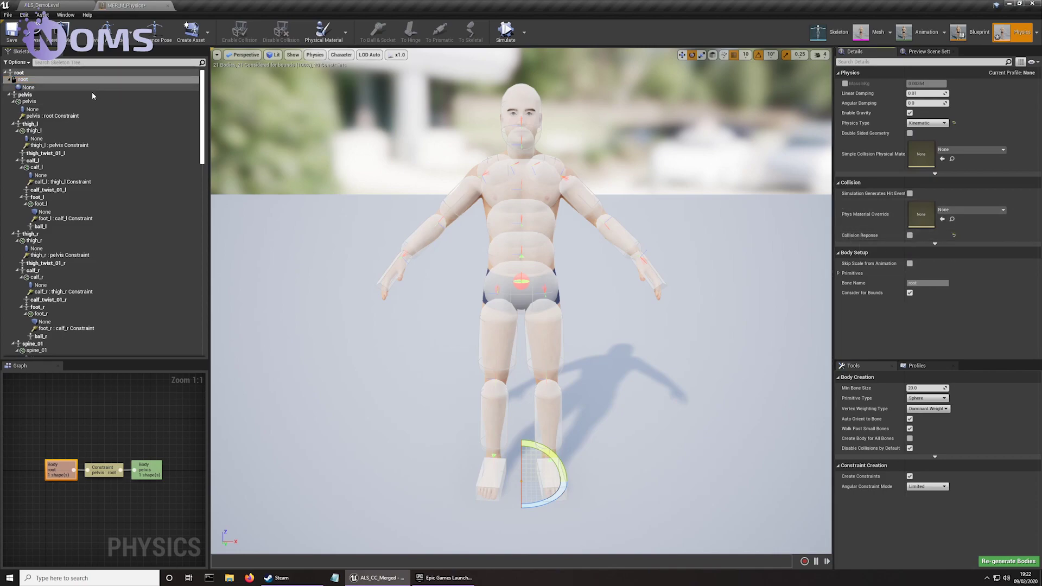
- Set the X, Y and Z linear motion of the pelvis-to-root constraint to Free
click(64, 116)
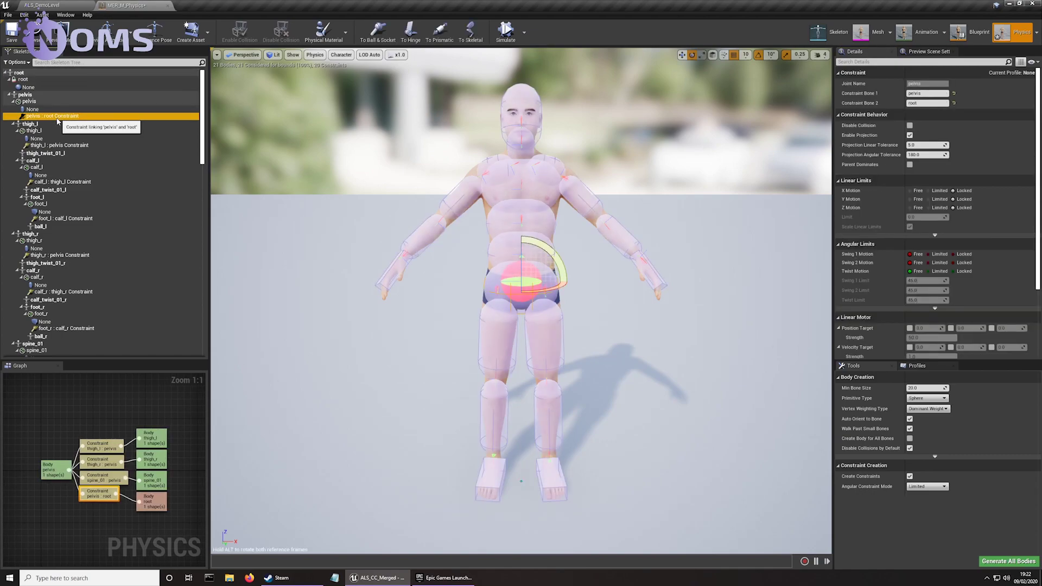
click(912, 191)
click(910, 199)
click(910, 207)
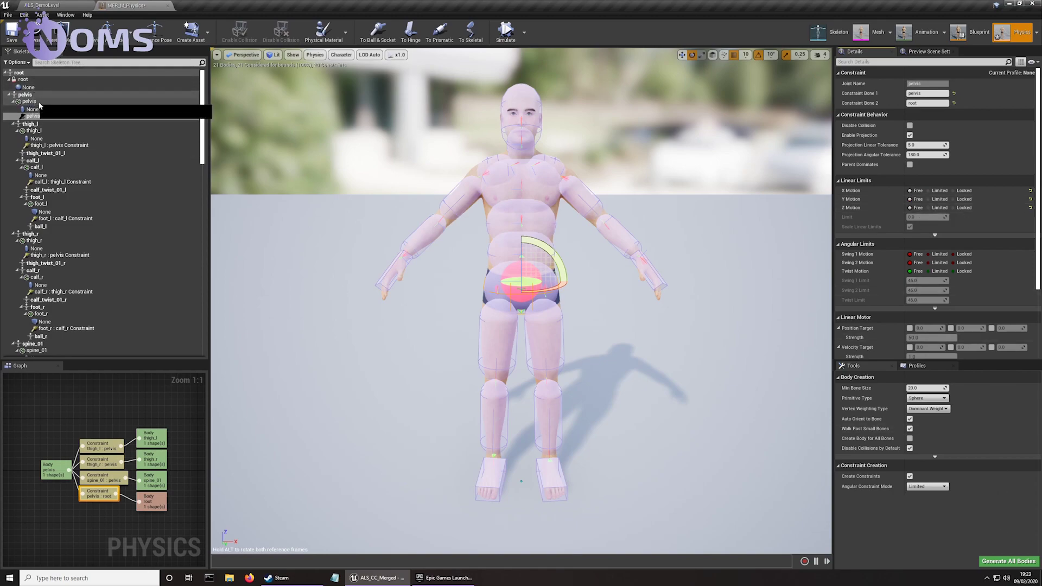
- Check the root, pelvis, thigh_l and head bodies, and test the ragdoll by simulating physics and pulling on its bodies
click(46, 87)
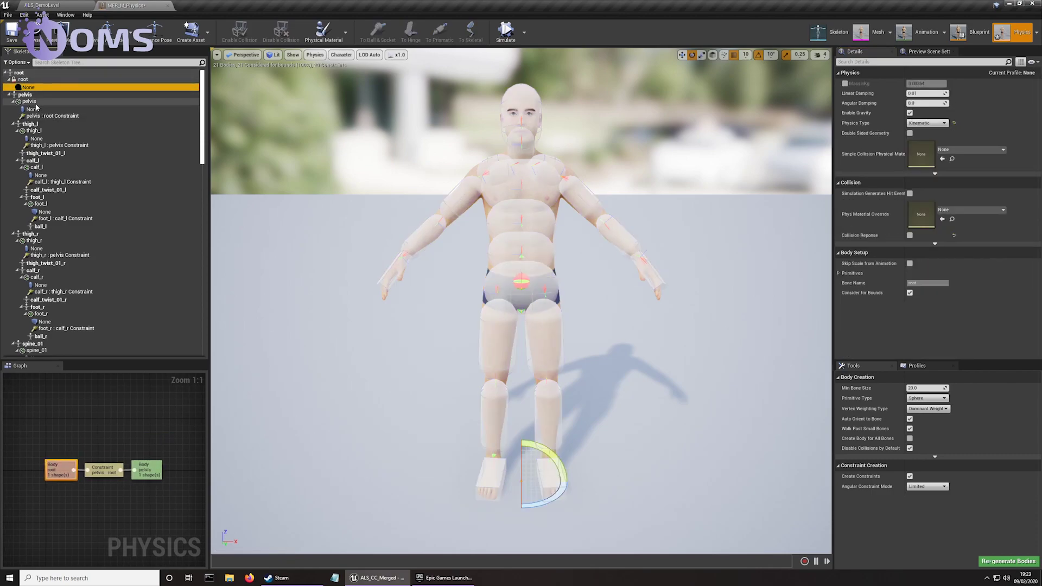
click(36, 102)
ctrl+click(46, 131)
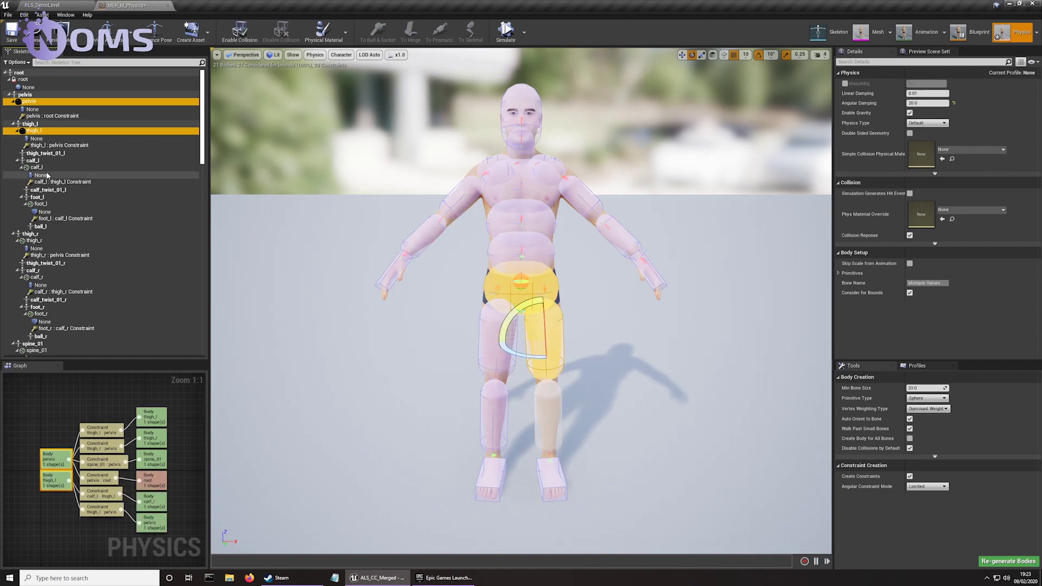
click(518, 106)
click(506, 32)
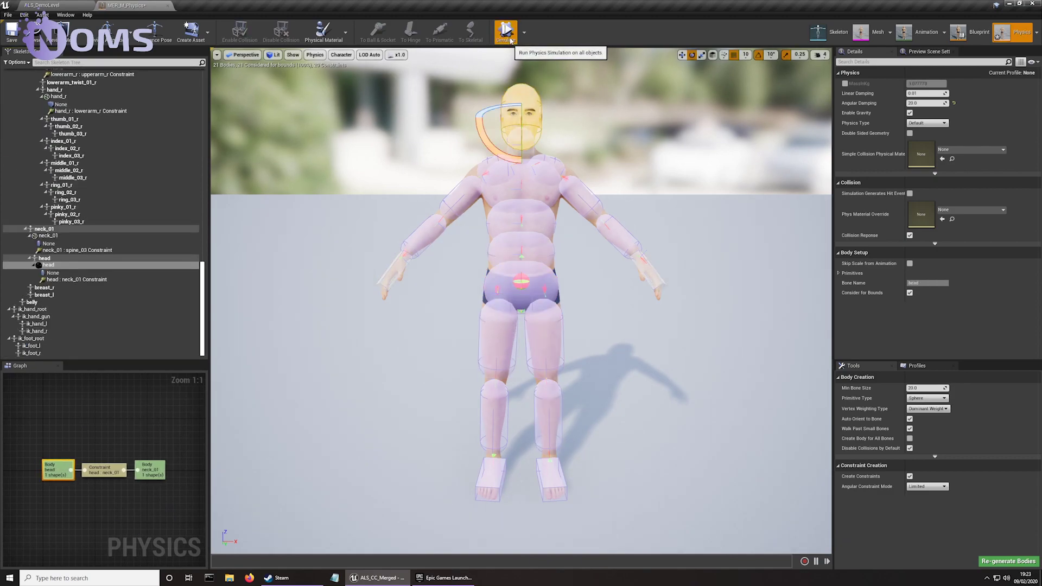
ctrl+right_drag(498, 377, 552, 248)
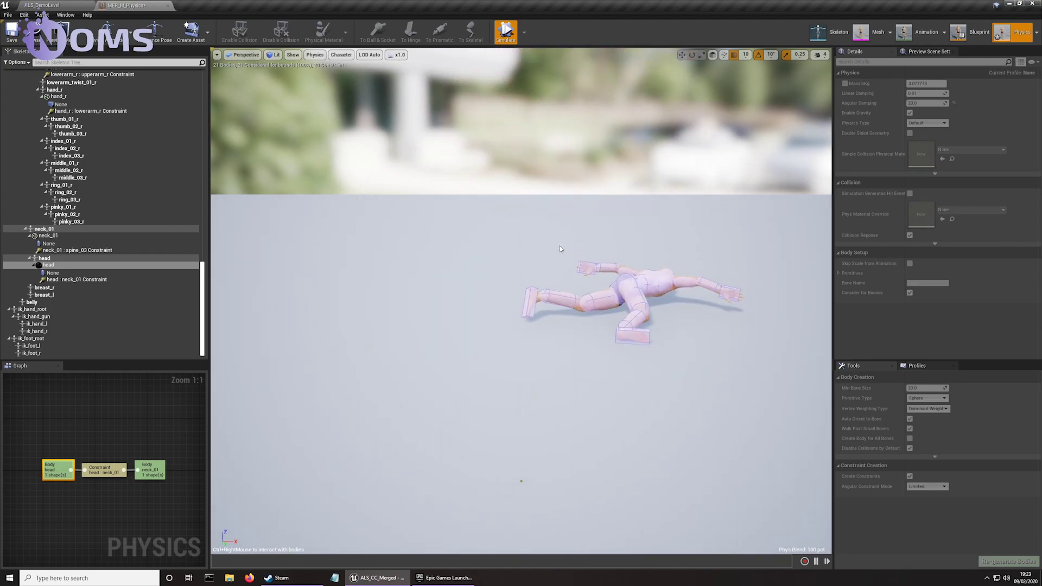
scroll(148, 228, up, 15)
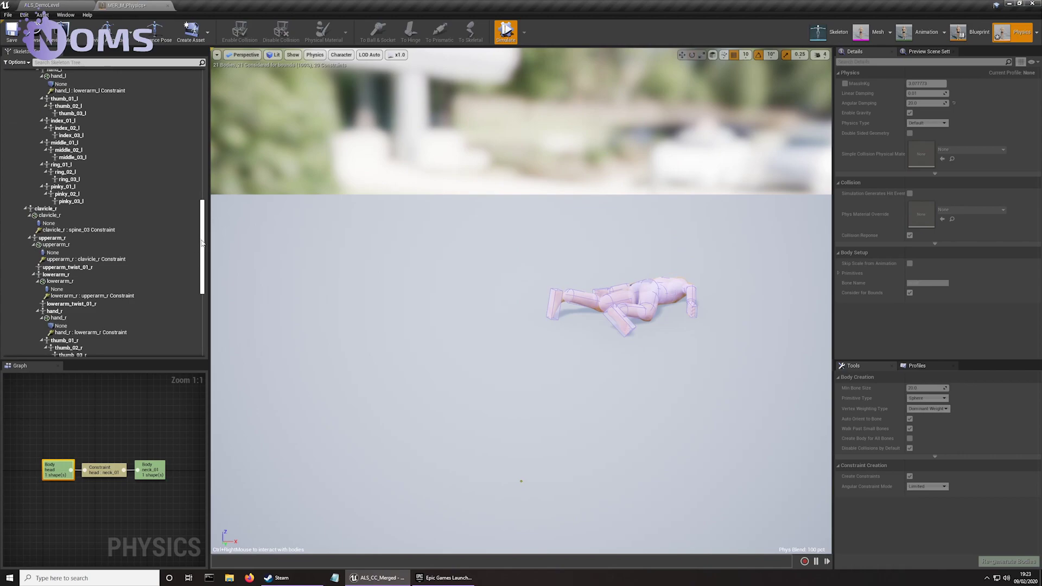
- Select every physics body from the pelvis to the head, leaving out root, and set their angular damping to 50
click(29, 102)
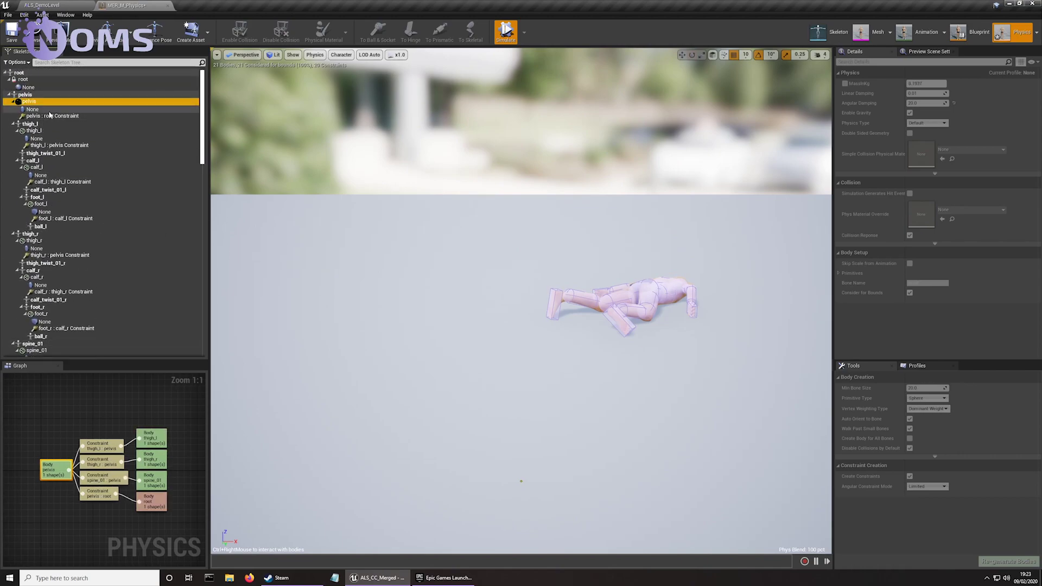
ctrl+click(33, 131)
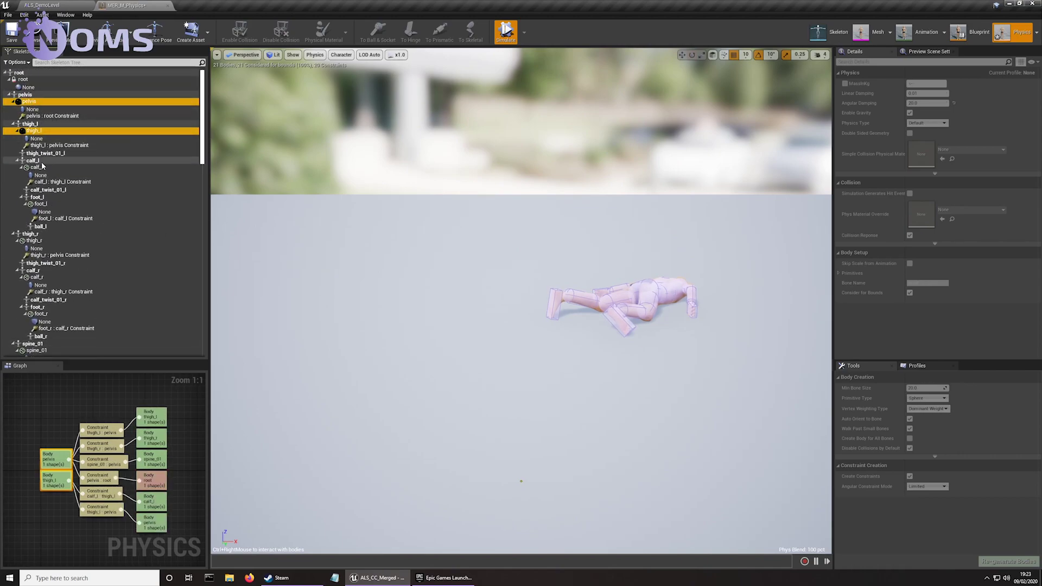
ctrl+click(36, 167)
ctrl+click(41, 204)
ctrl+click(34, 240)
ctrl+click(36, 277)
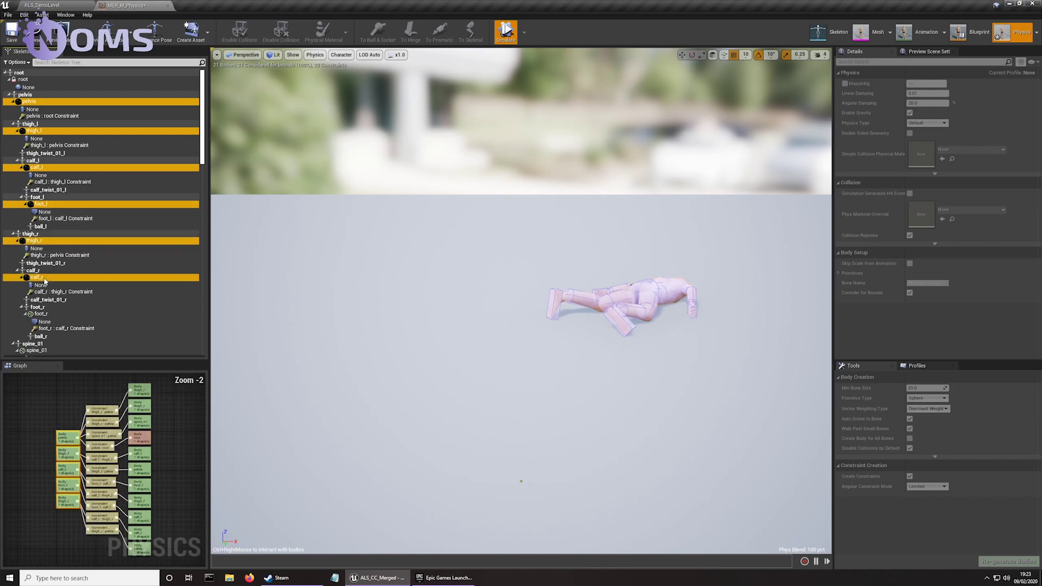
ctrl+click(42, 314)
ctrl+click(36, 350)
scroll(32, 326, down, 3)
ctrl+click(33, 302)
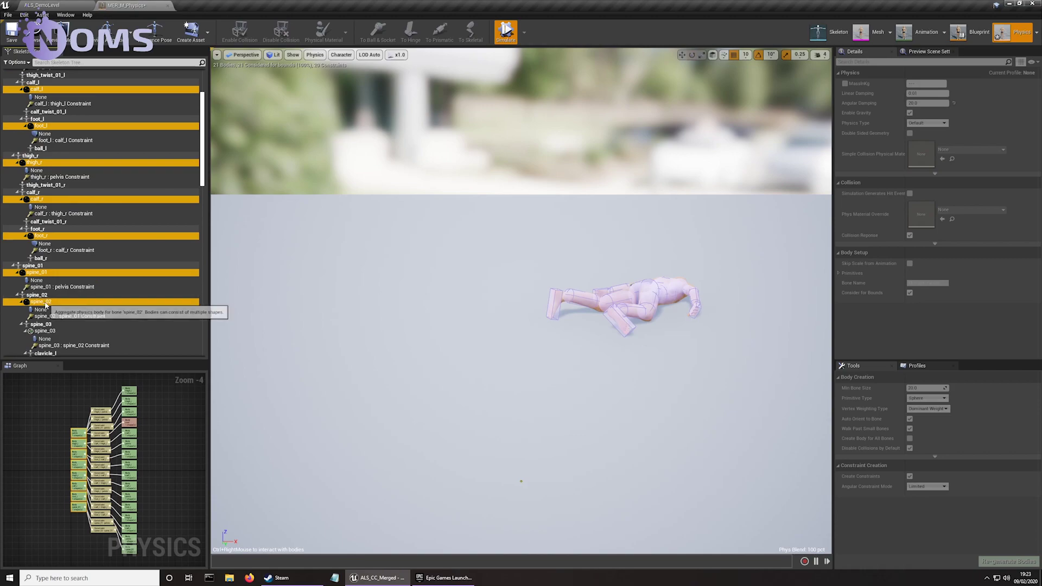
ctrl+click(44, 331)
scroll(53, 283, down, 3)
ctrl+click(53, 282)
ctrl+click(55, 311)
scroll(54, 304, down, 3)
ctrl+click(55, 283)
ctrl+click(57, 319)
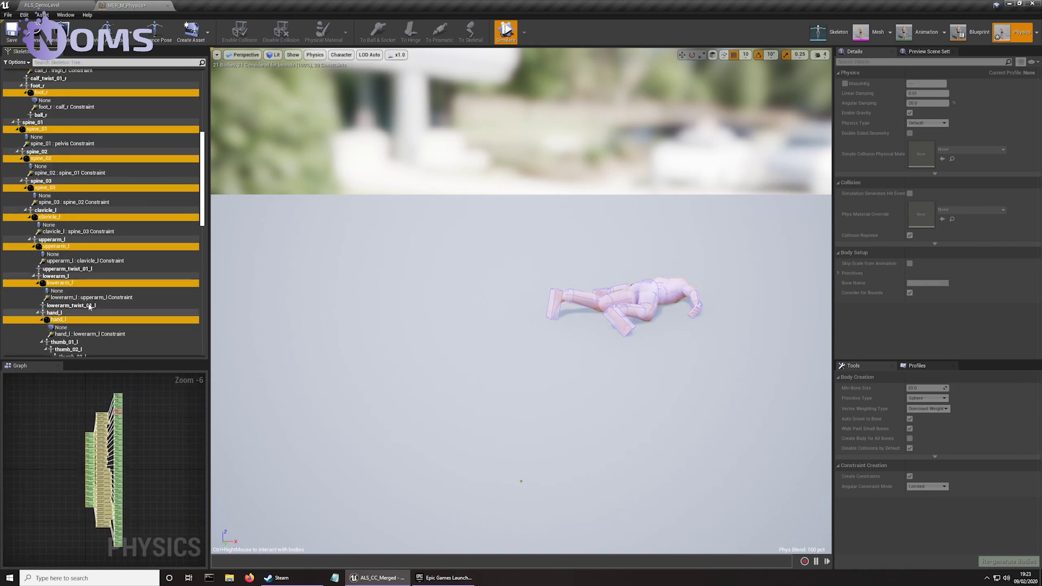
scroll(50, 251, down, 7)
ctrl+click(49, 263)
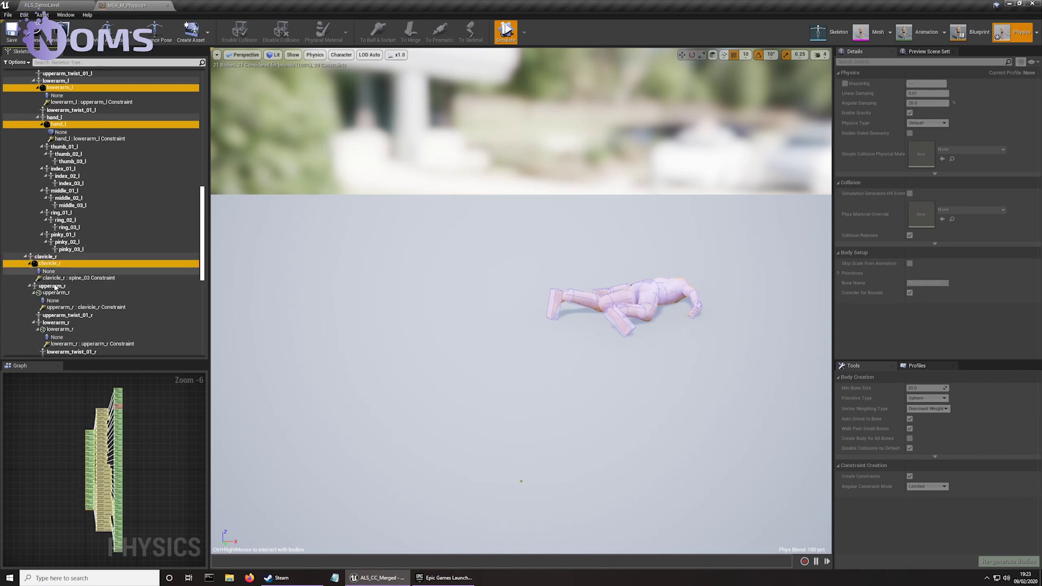
ctrl+click(55, 293)
ctrl+click(59, 329)
scroll(106, 292, down, 2)
scroll(106, 292, down, 2)
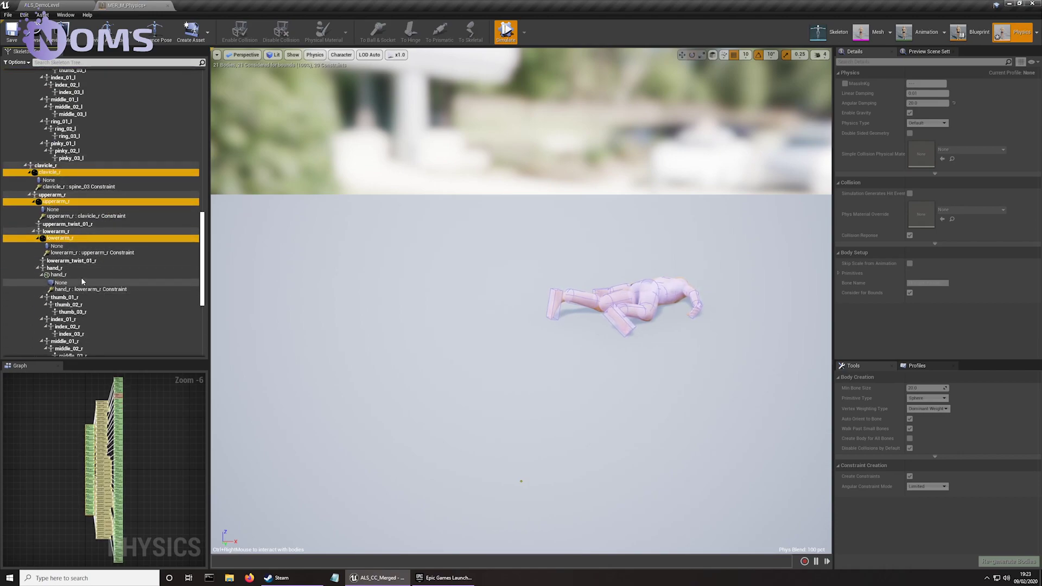
ctrl+click(57, 281)
scroll(65, 295, down, 4)
ctrl+click(67, 298)
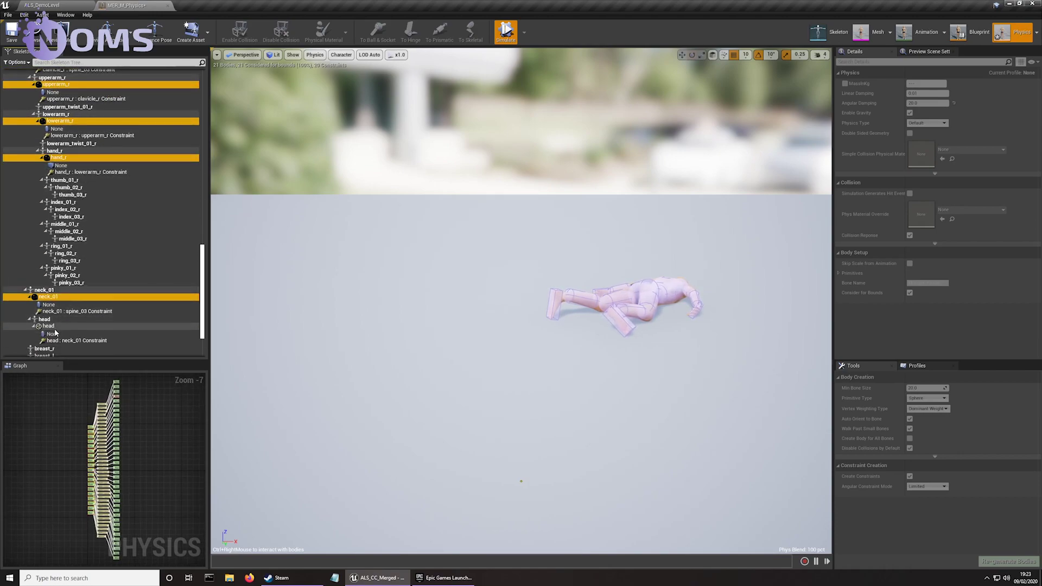
ctrl+click(49, 326)
scroll(54, 320, down, 2)
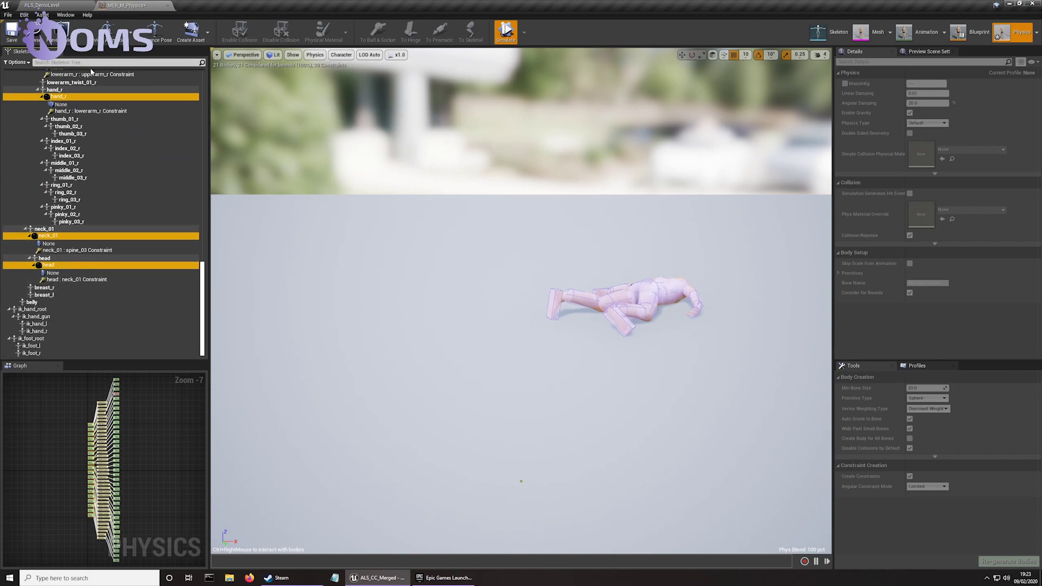
click(505, 32)
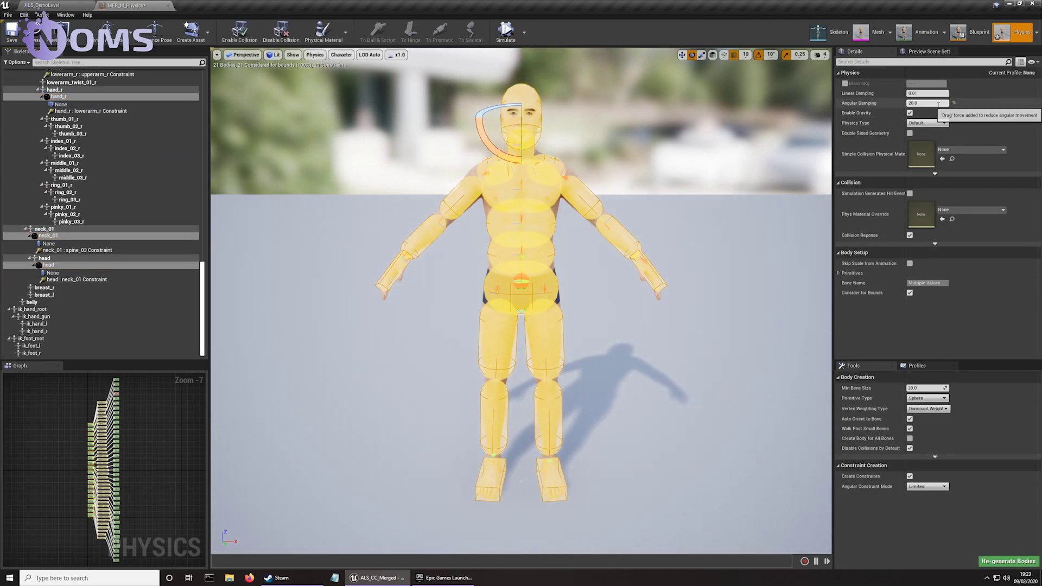
text(50)
key(Return)
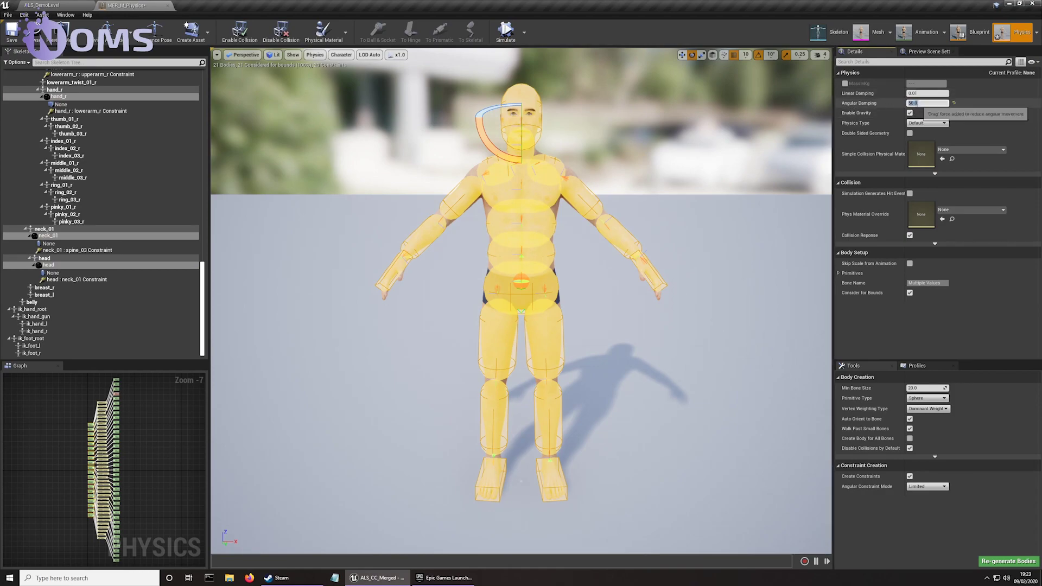
- Test the ragdoll by simulating physics and pulling on its bodies, and save and close the MER_M_Physics asset
click(505, 32)
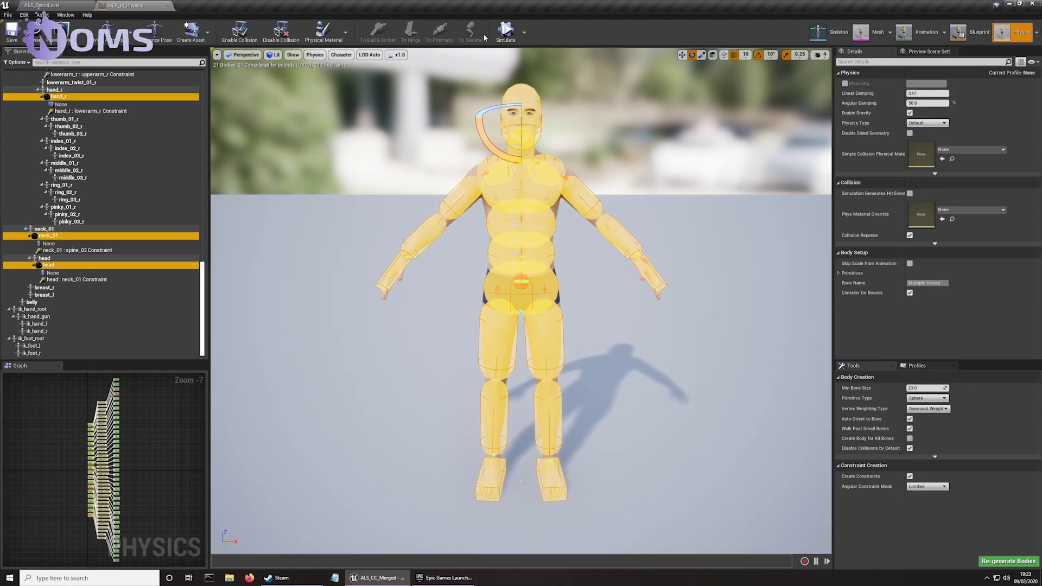
ctrl+right_drag(554, 244, 355, 415)
ctrl+right_drag(380, 353, 445, 151)
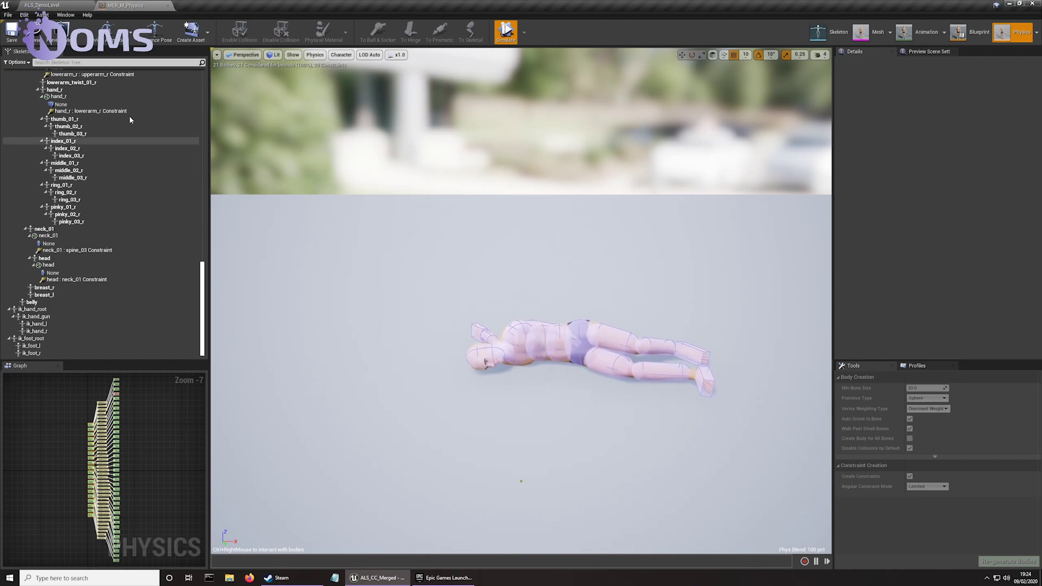
click(505, 31)
click(8, 34)
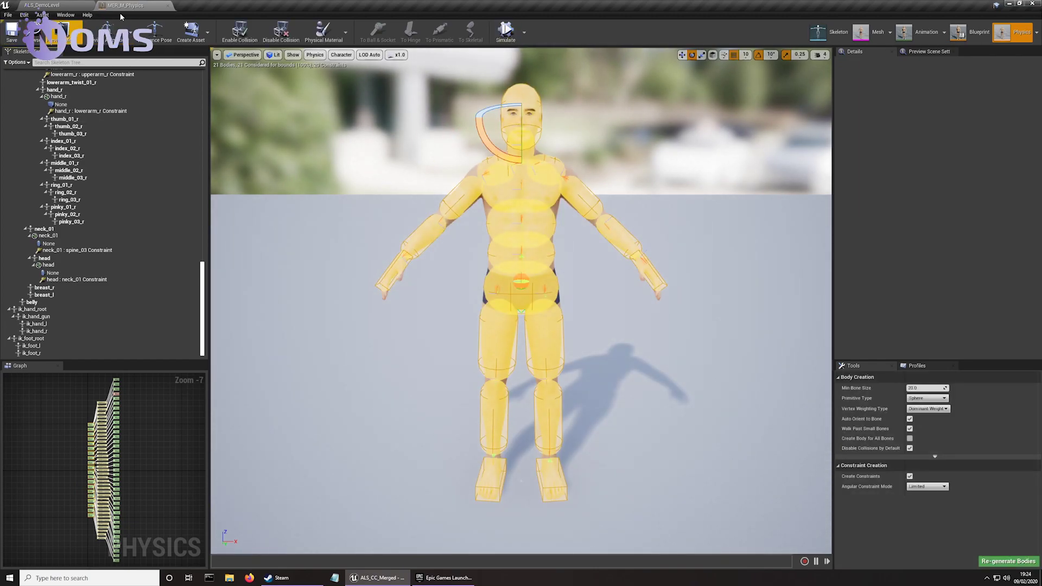
click(168, 6)
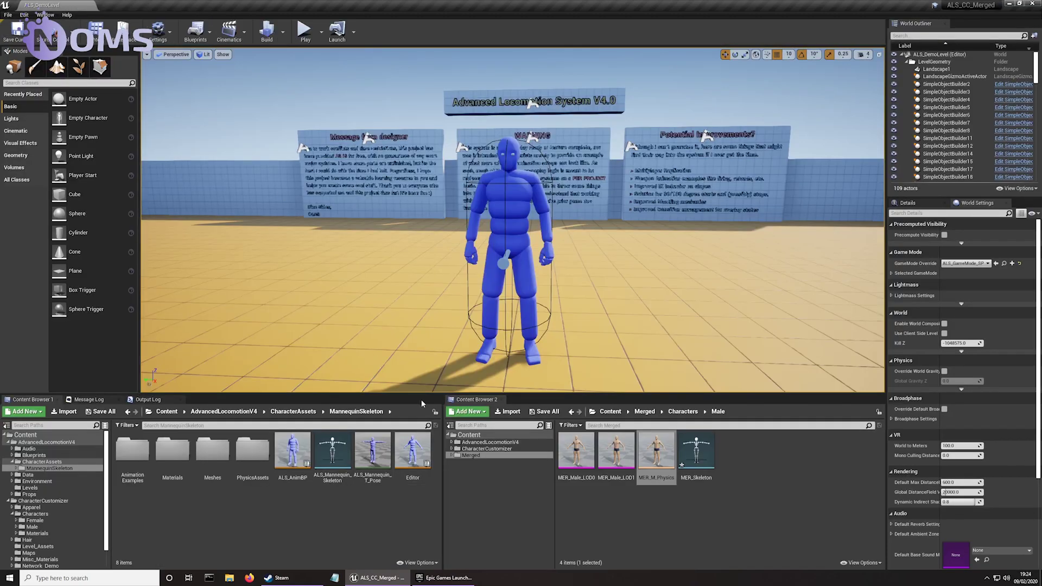
- Open MER_Skeleton and add a virtual bone from VB LHS_ik_hand_gun to hand_r, named LHS_ik_hand_r
double_click(706, 455)
scroll(221, 239, down, 6)
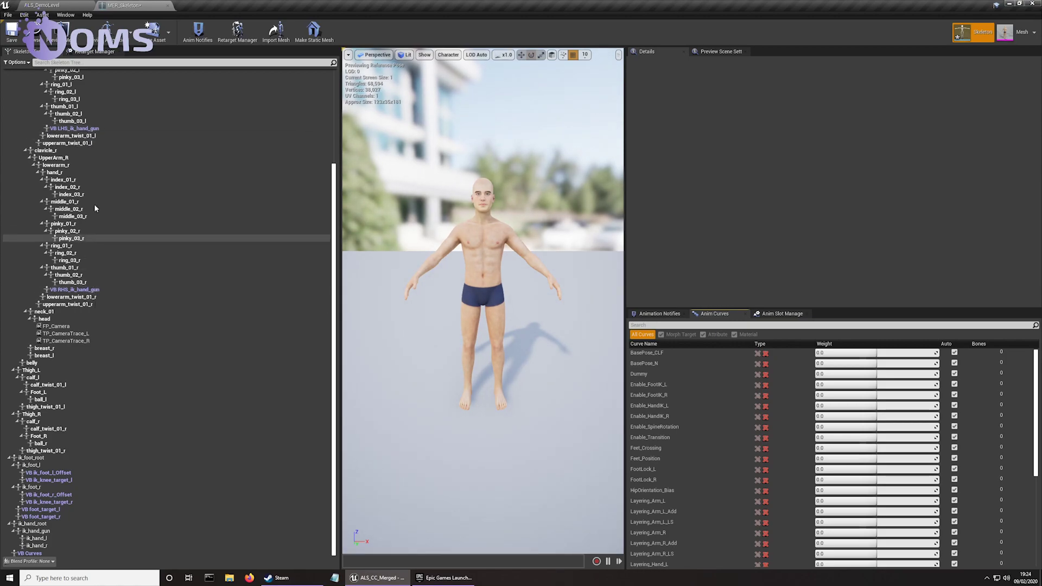
click(81, 129)
scroll(80, 131, up, 5)
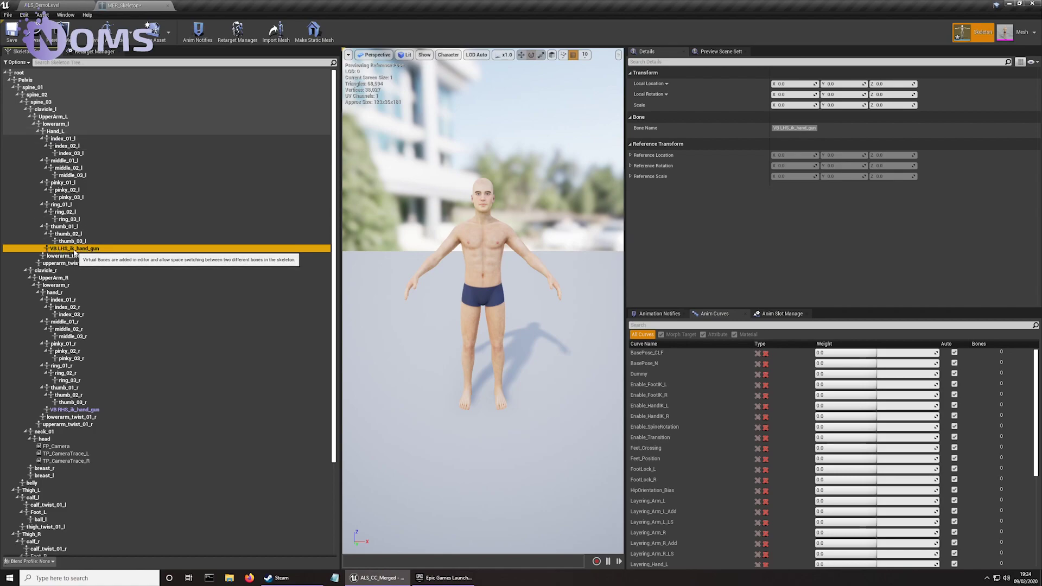
right_click(76, 252)
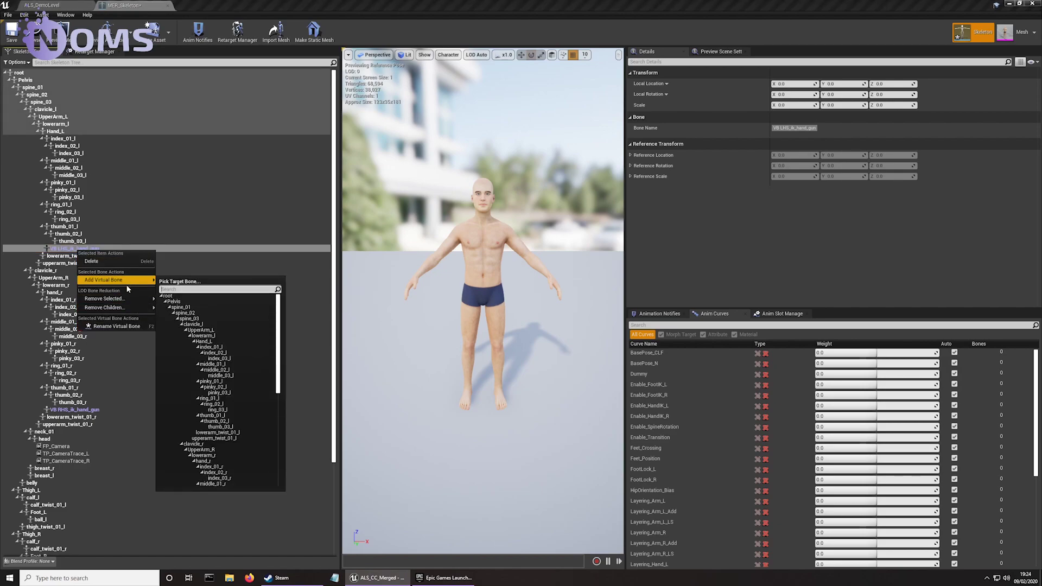
scroll(222, 404, down, 5)
scroll(223, 405, down, 3)
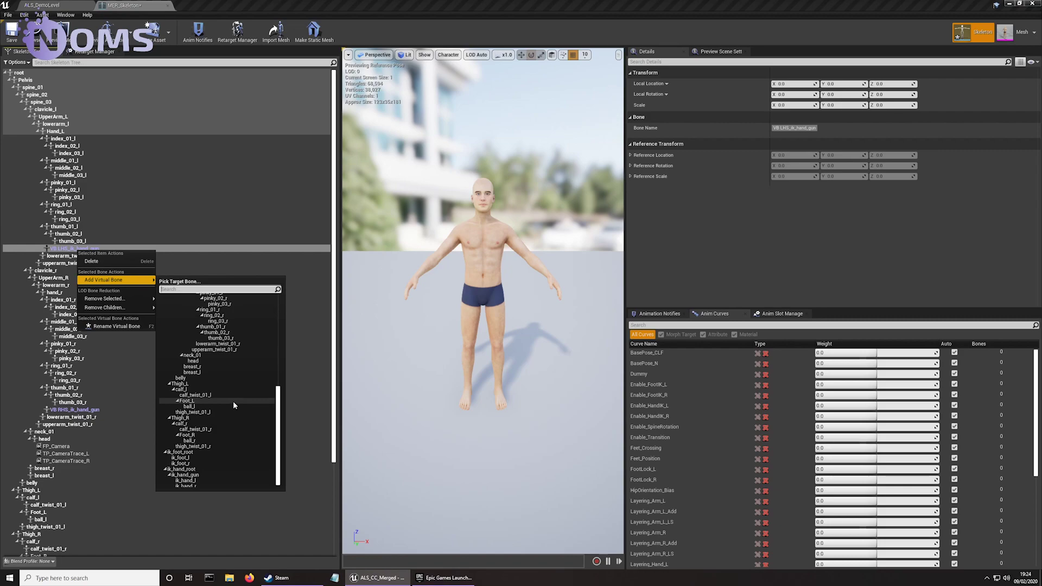
scroll(222, 380, up, 8)
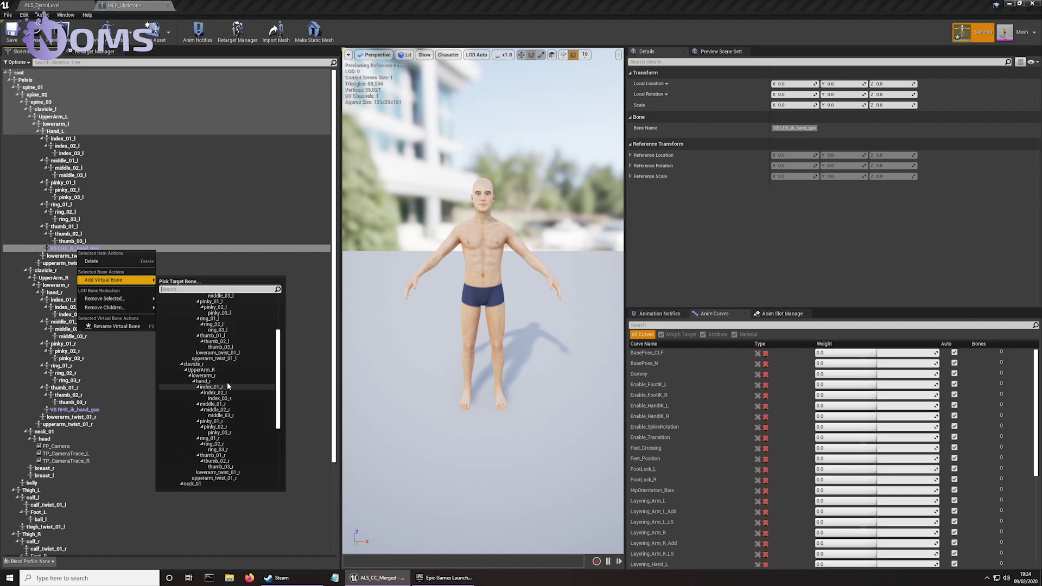
scroll(229, 351, down, 5)
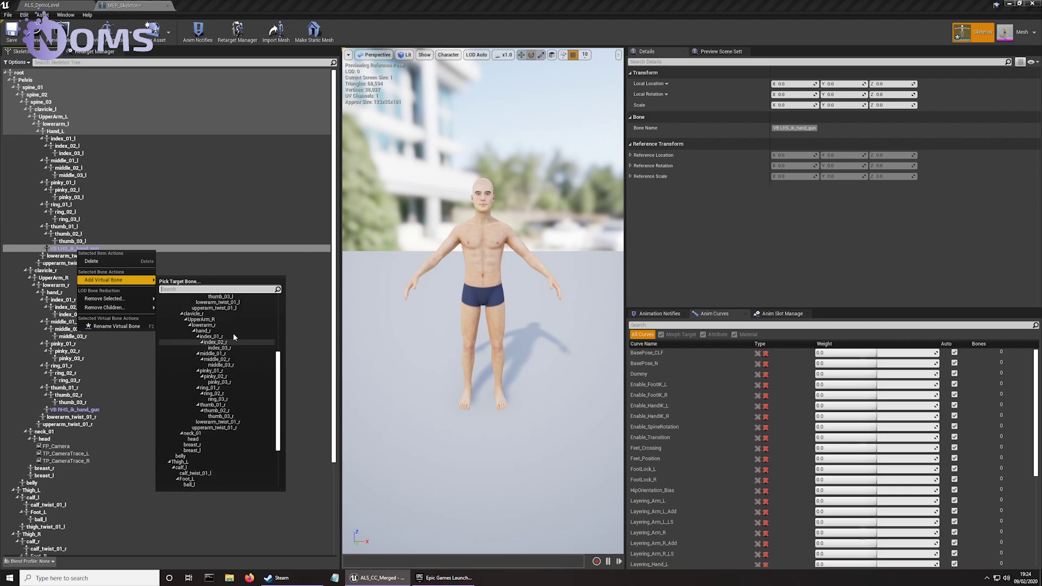
click(236, 331)
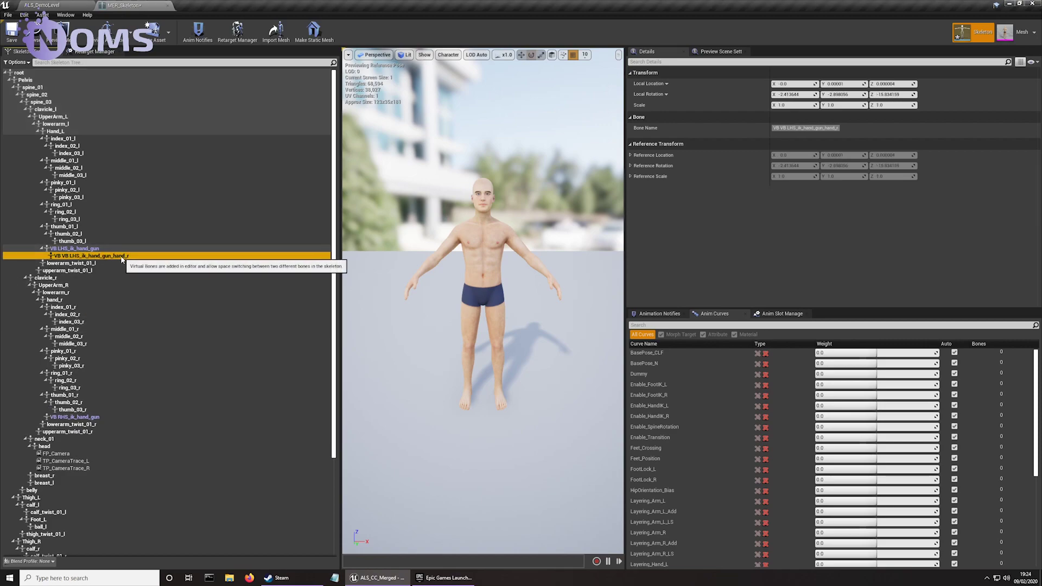
text(LHS_ik_hand_r)
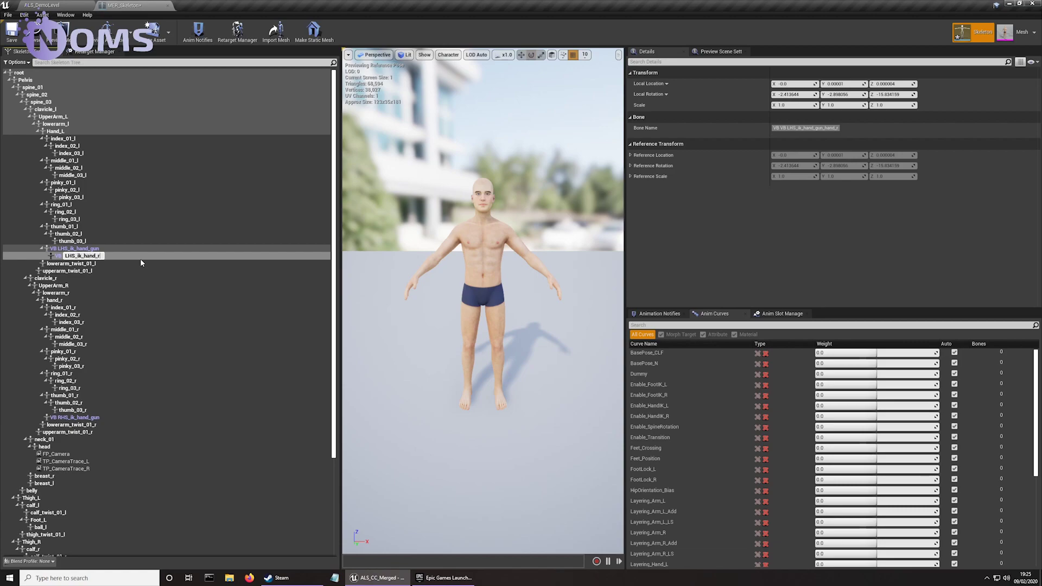
key(Return)
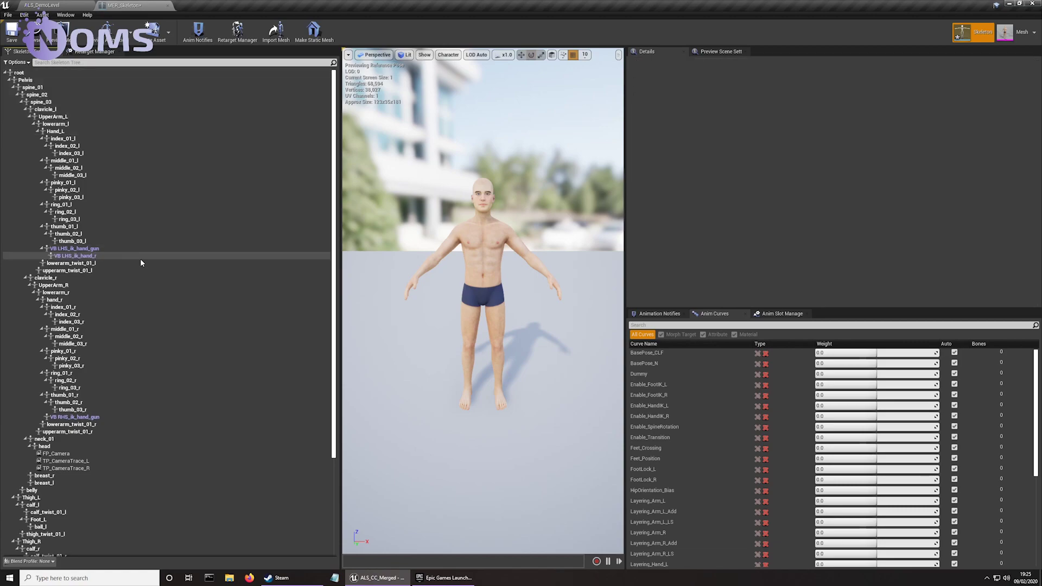
- Add a virtual bone from VB RHS_ik_hand_gun to Hand_L, named RHS_ik_hand_l, and save and close the skeleton
click(91, 418)
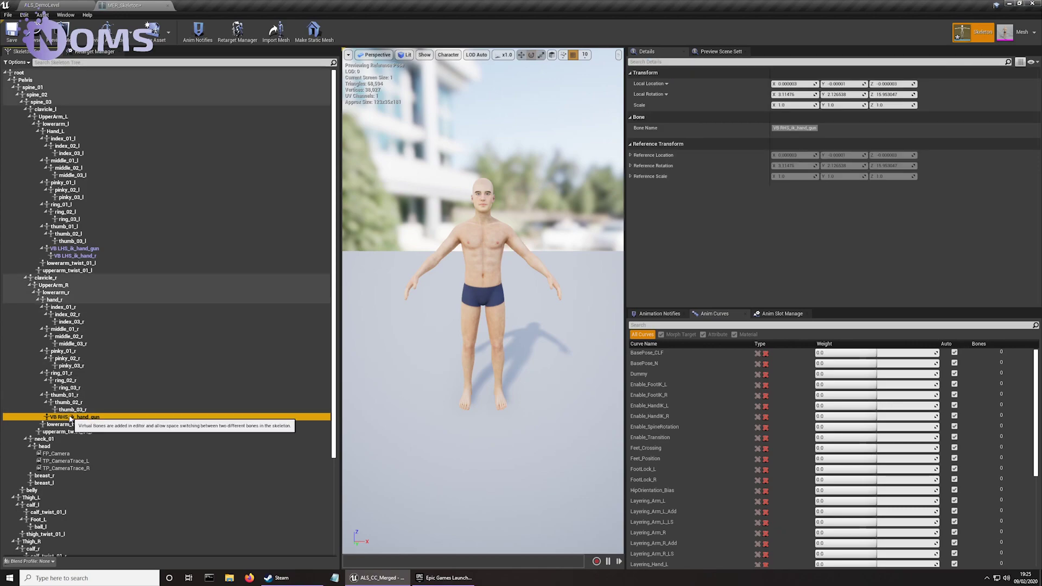
right_click(70, 419)
mouse_move(126, 446)
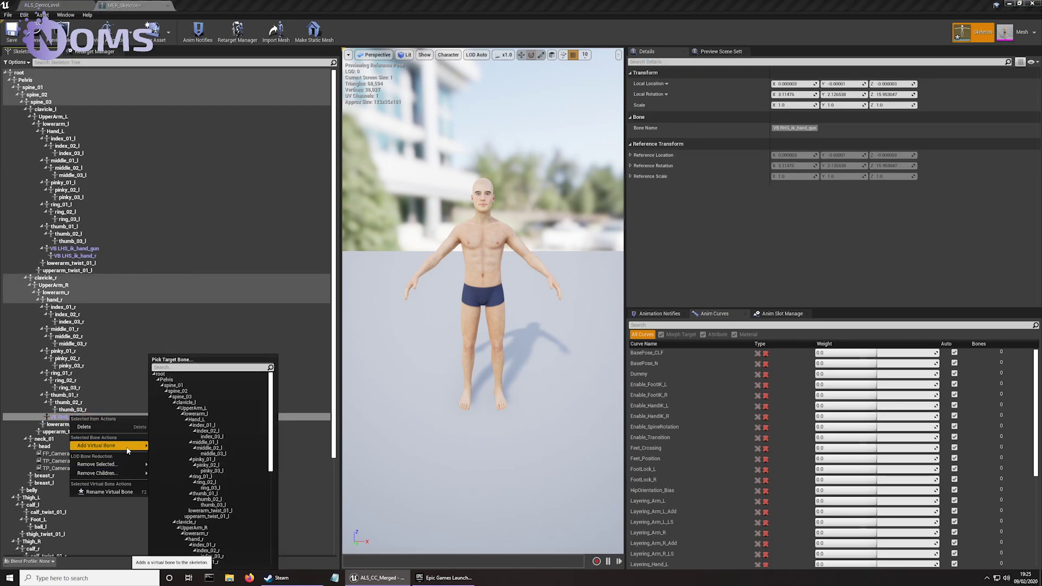
scroll(230, 438, down, 2)
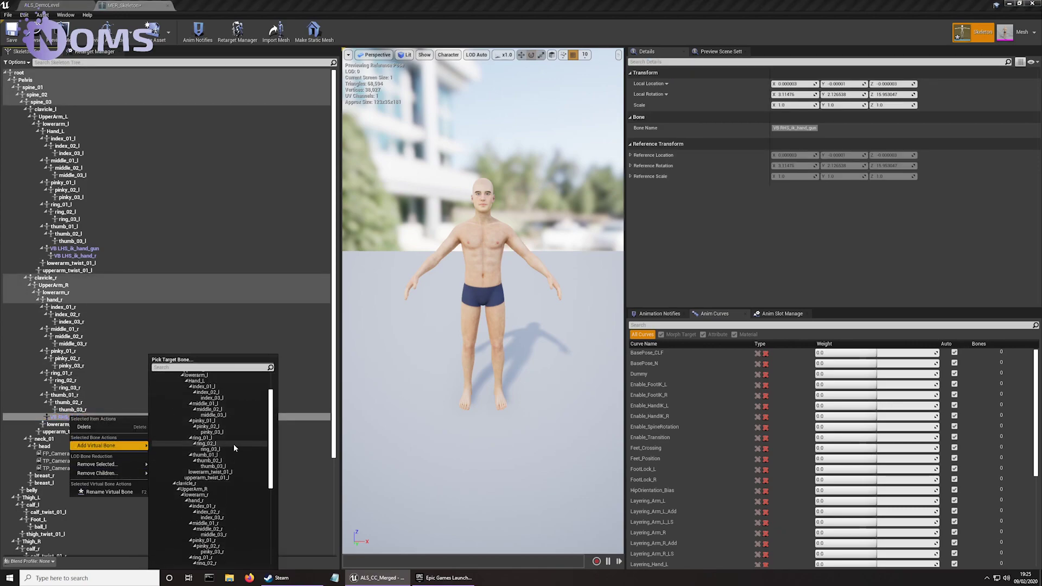
scroll(234, 444, up, 2)
click(213, 418)
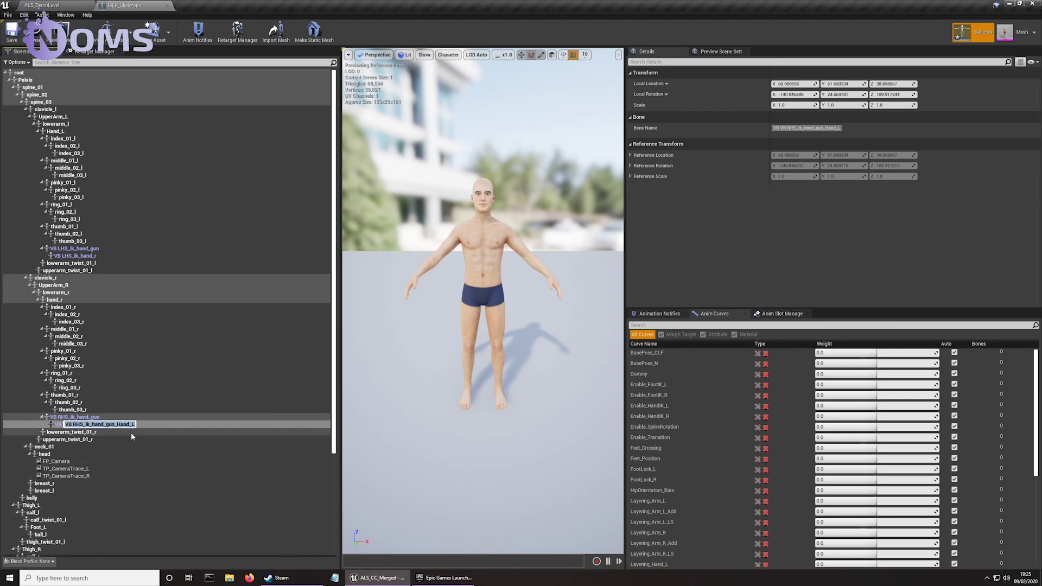
text(RHS_ik_hand_l)
key(Return)
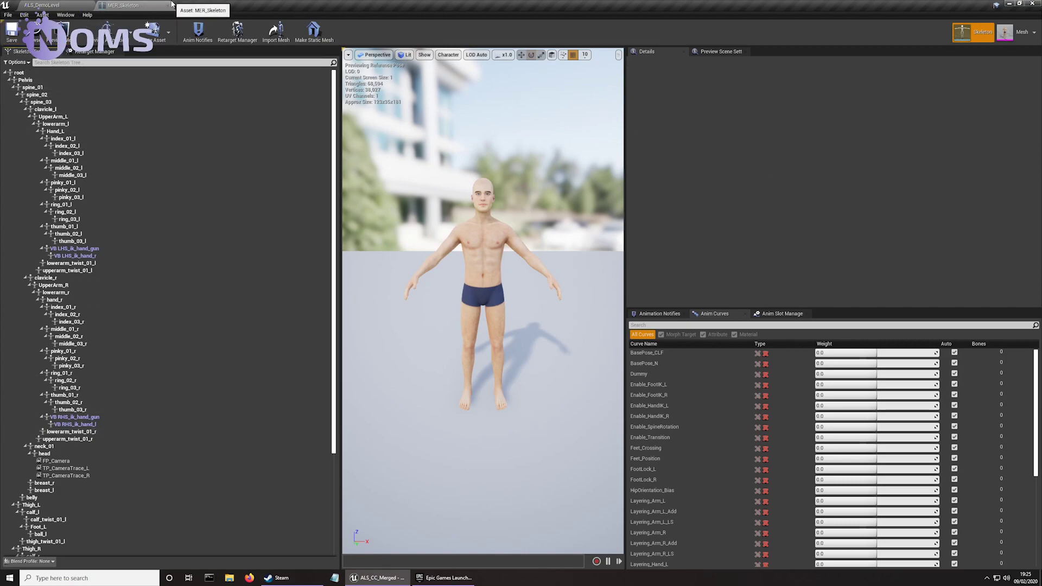
click(168, 7)
click(636, 535)
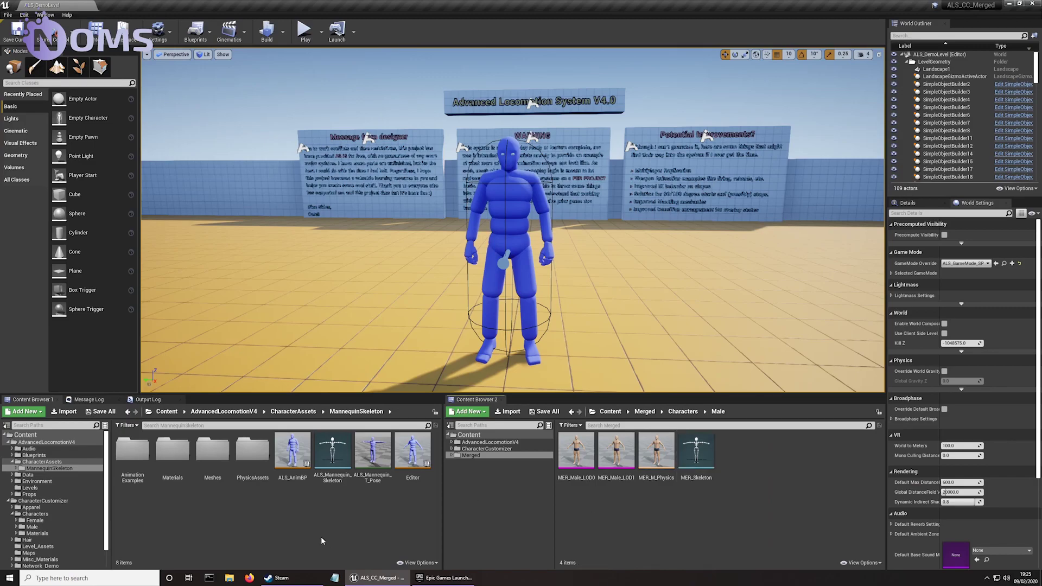
- Set up duplicating and retargeting ALS_AnimBP to MER_Skeleton, replacing ALS_ with MER_ in the new asset names
click(301, 466)
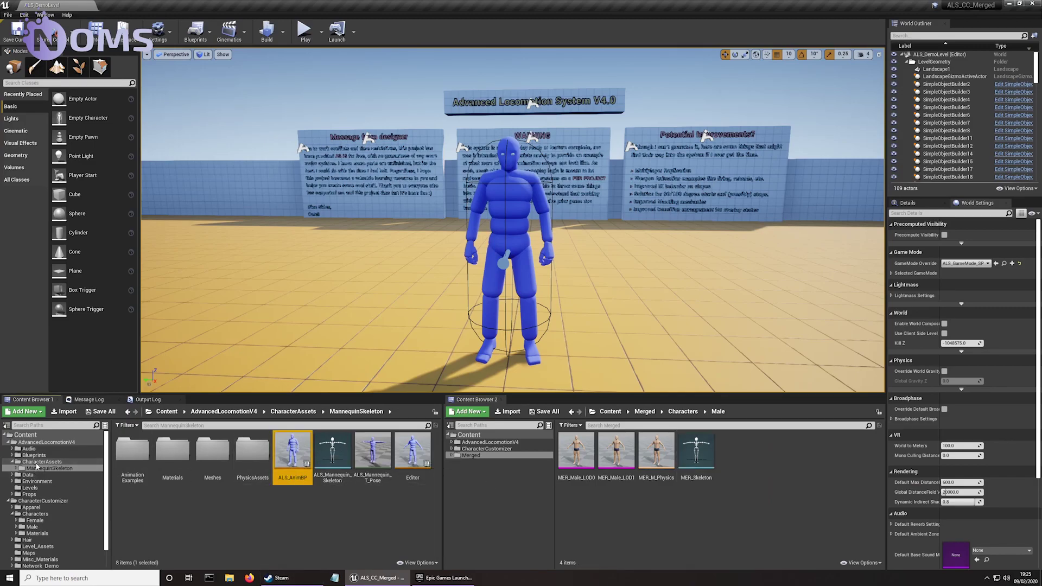
click(288, 517)
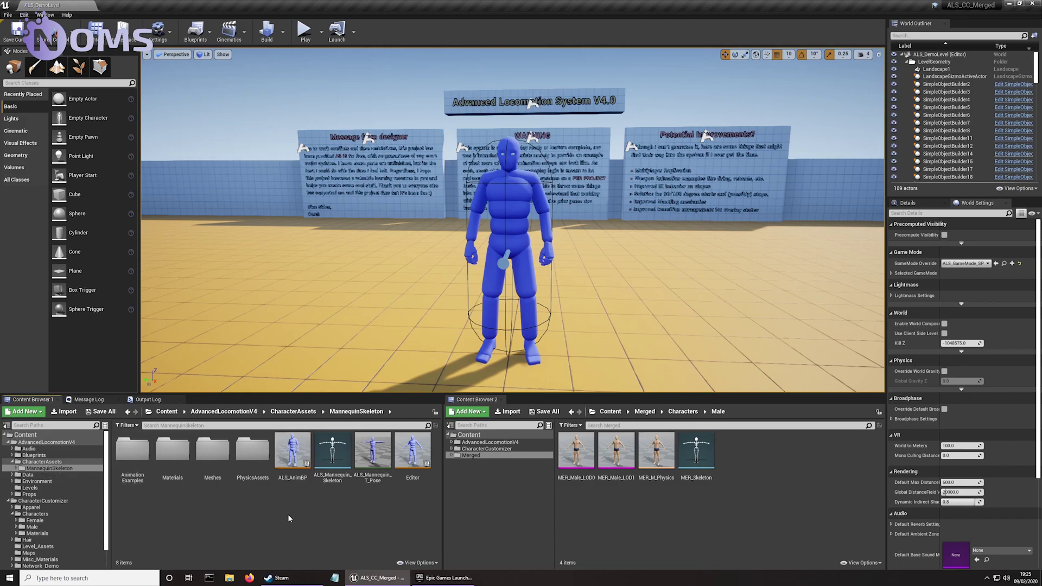
click(292, 461)
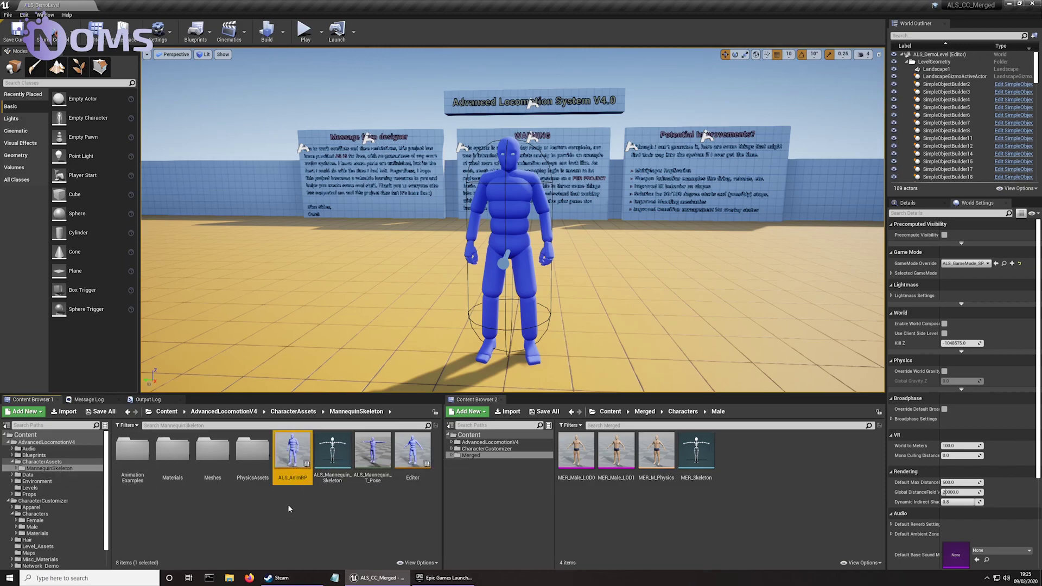
right_click(294, 458)
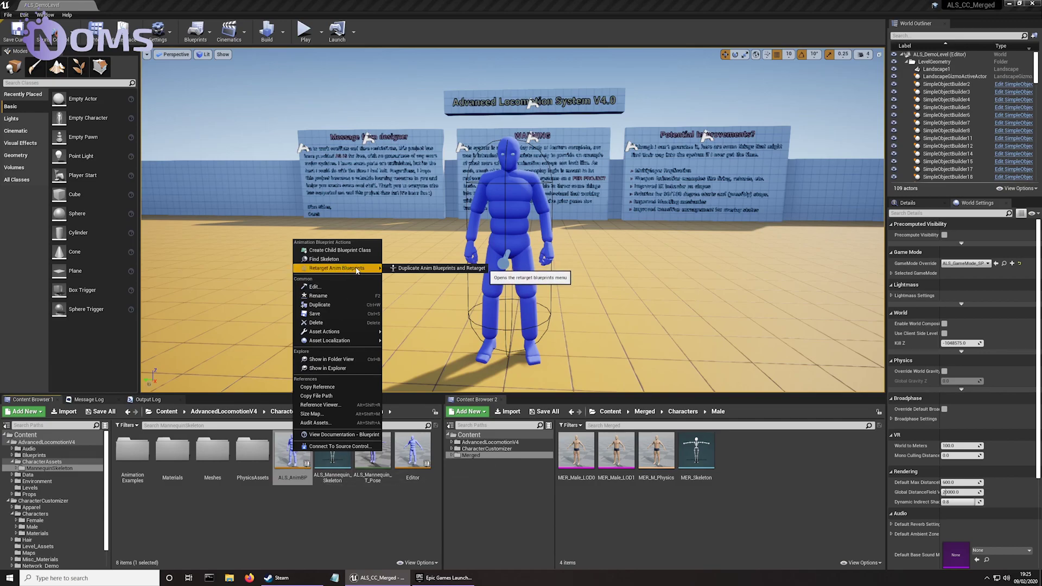
click(440, 269)
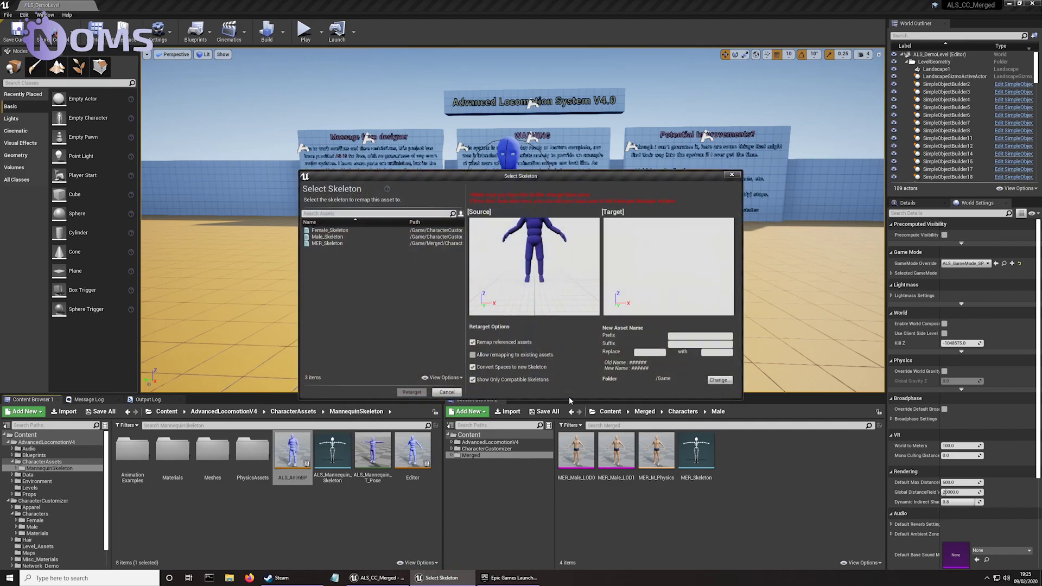
click(331, 243)
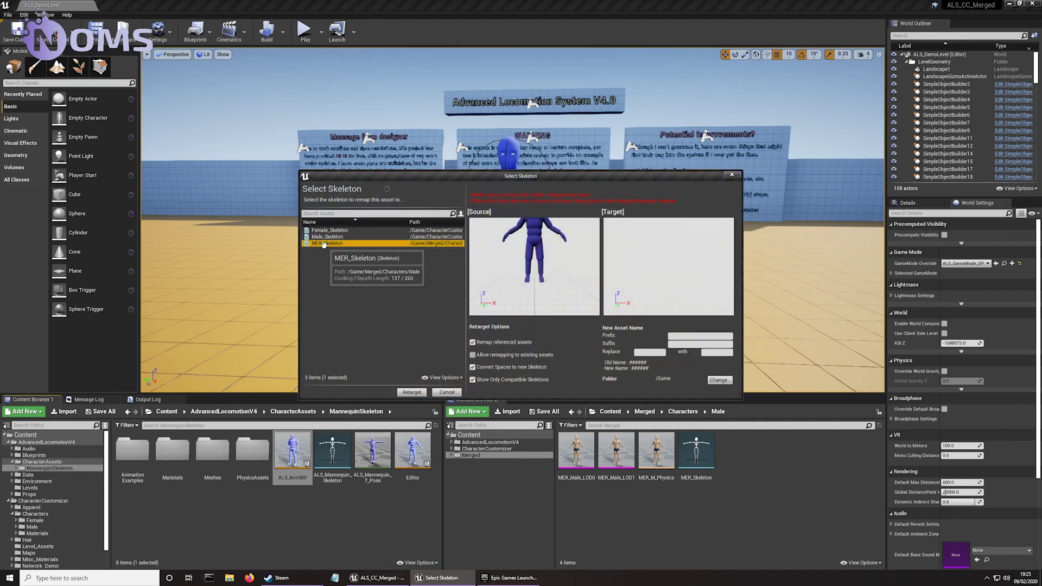
click(652, 352)
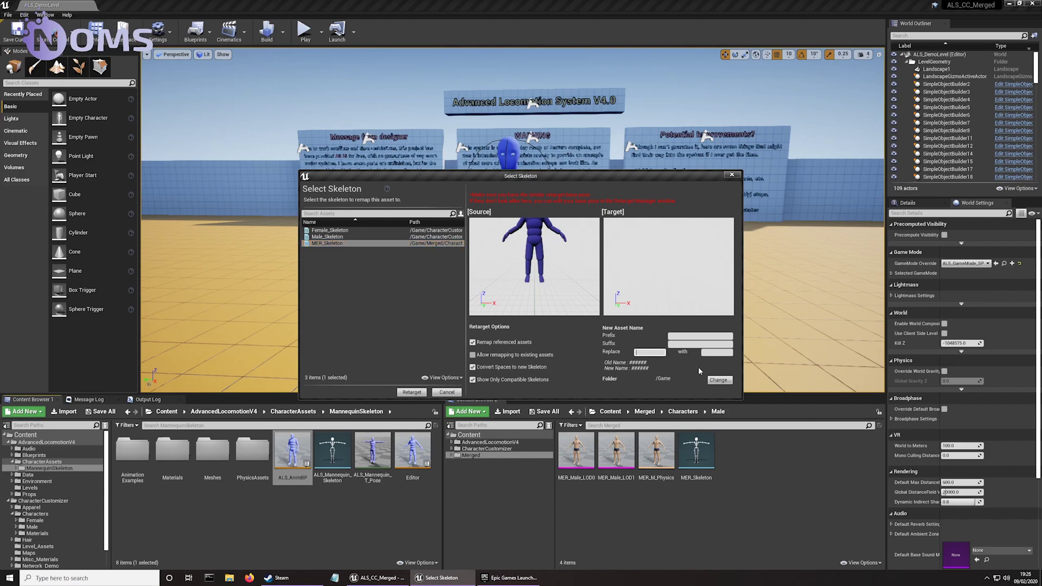
text(ALS_)
key(Tab)
text(MER_)
- Create an Animations folder inside Merged/Characters/Male and choose it as the destination for the retargeted assets
click(718, 380)
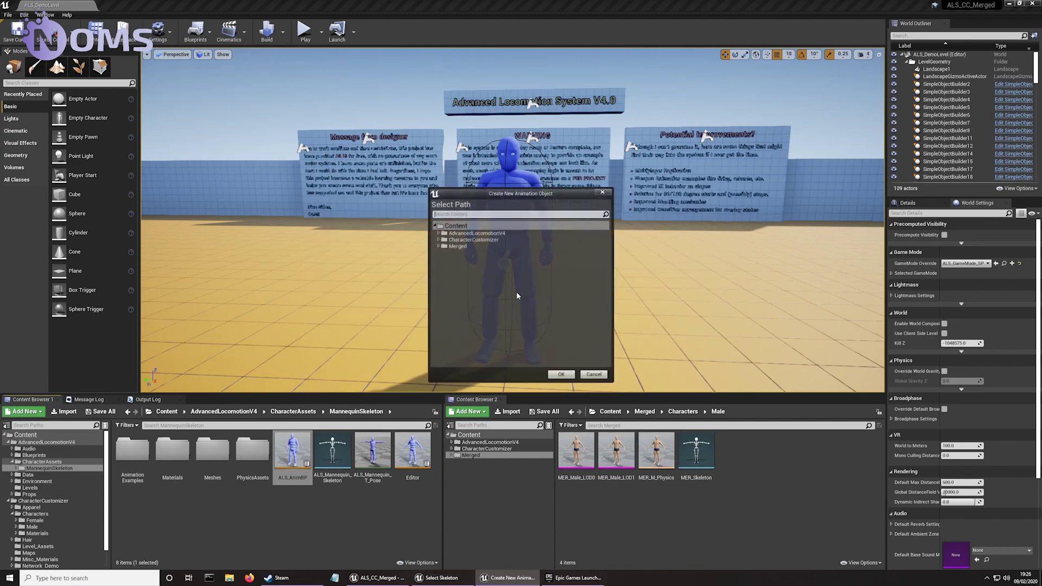
click(438, 247)
click(441, 253)
click(442, 254)
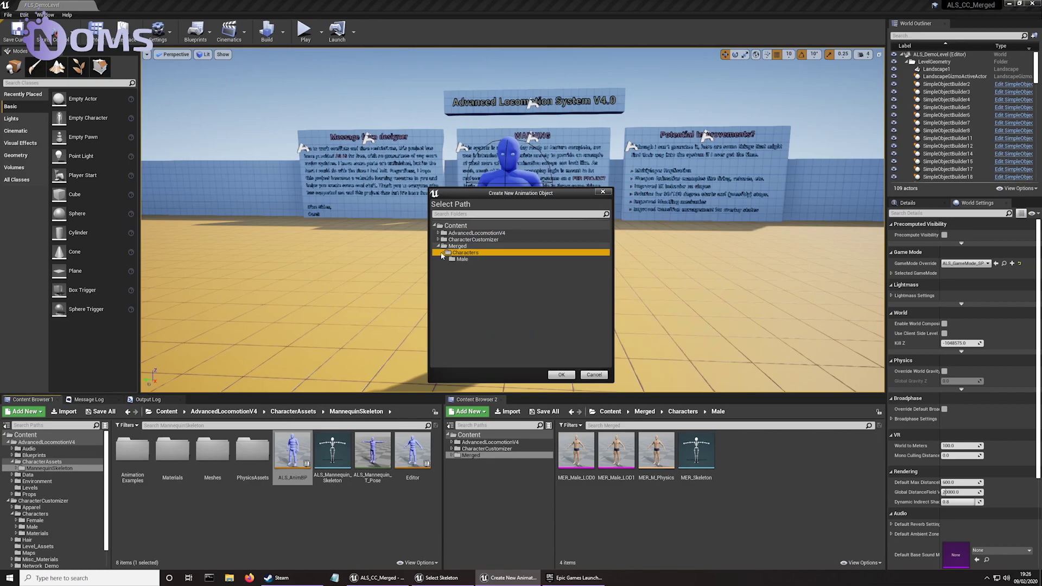
click(465, 259)
right_click(470, 261)
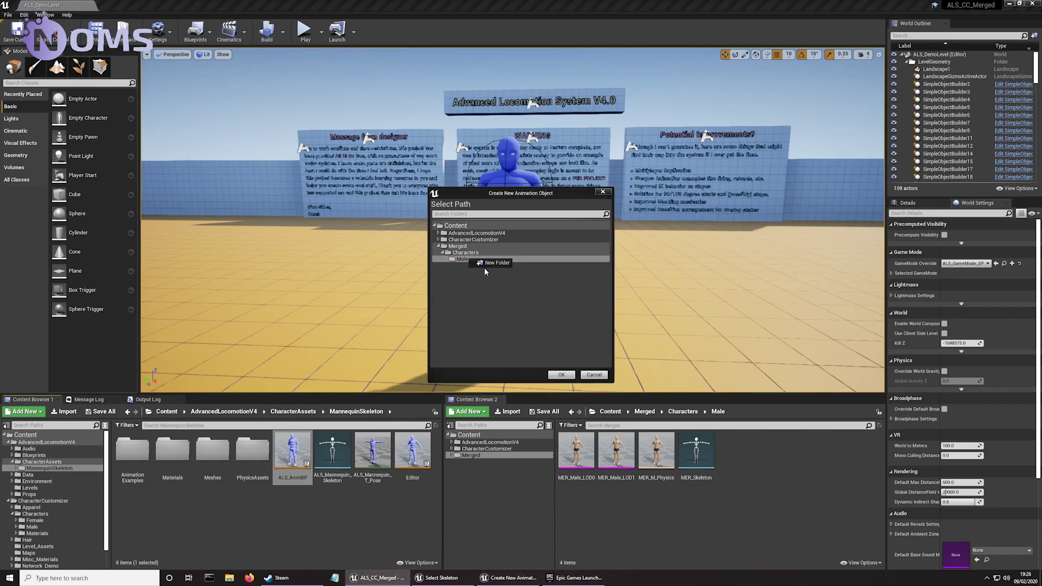
click(496, 272)
text(Animations)
key(Return)
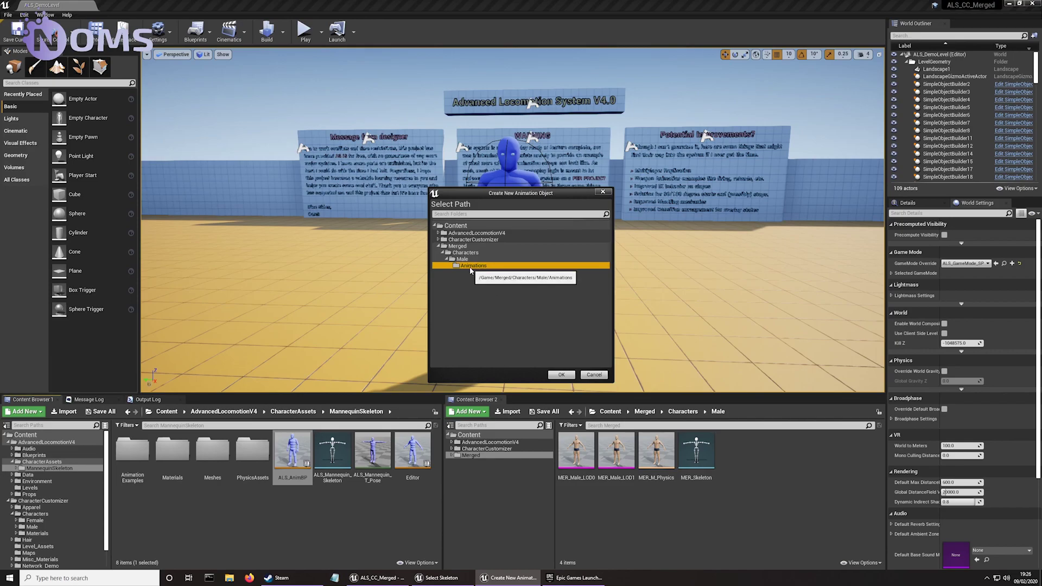
click(561, 375)
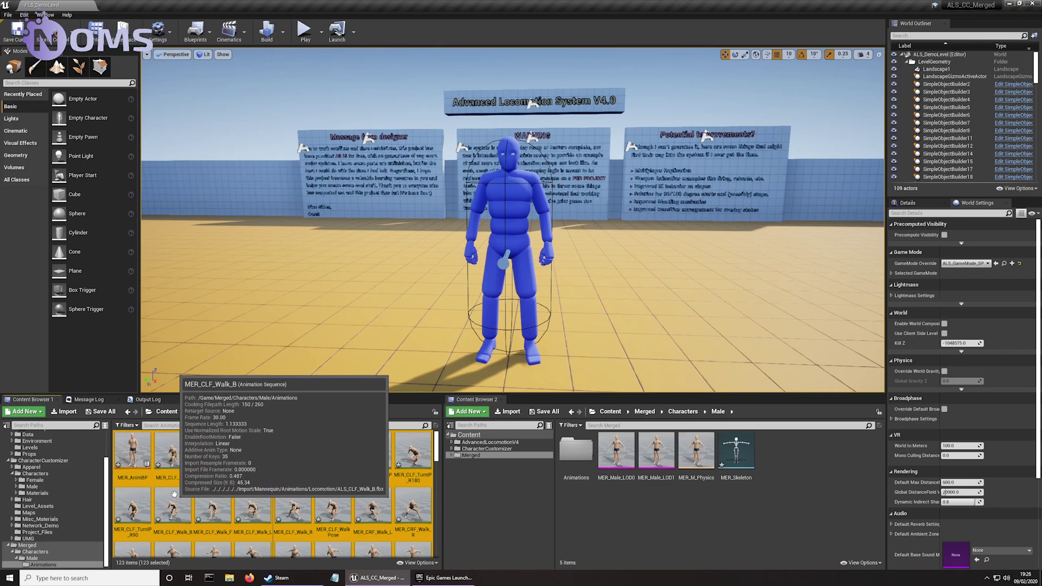
- Save all the retargeted assets in the Animations folder and look through them
mouse_move(294, 476)
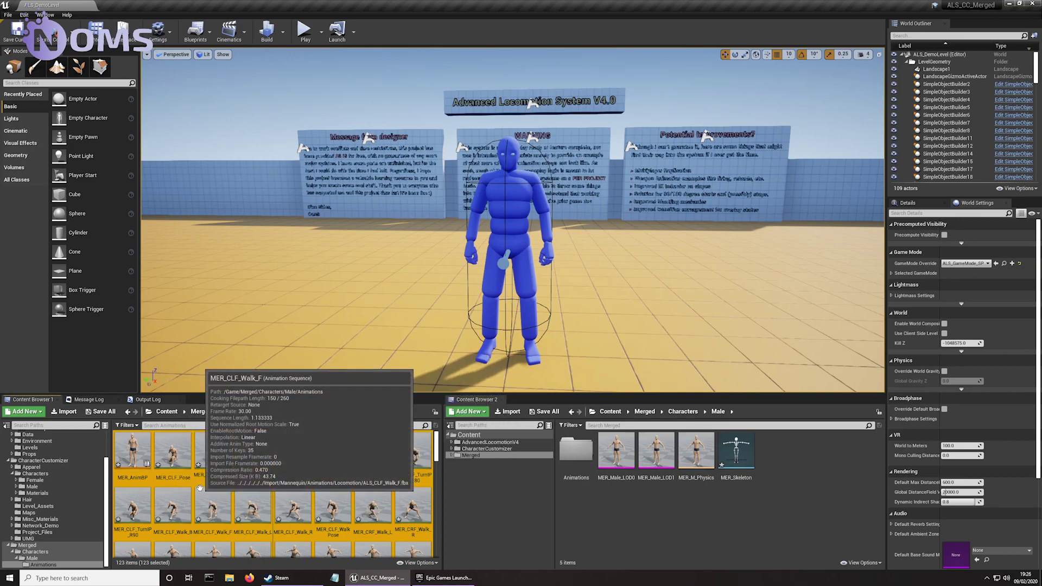
key(ctrl+s)
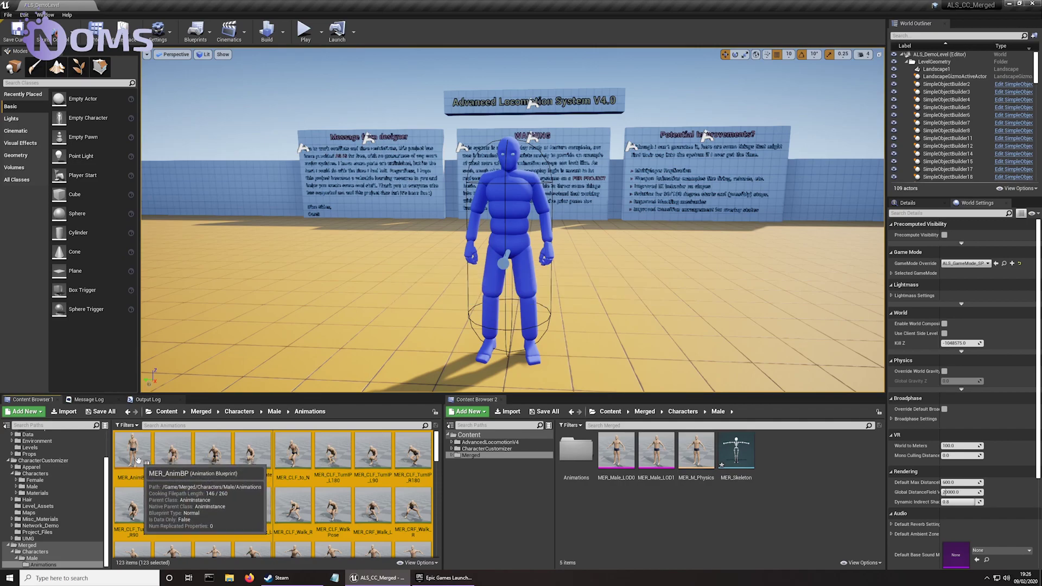
mouse_move(144, 506)
mouse_move(134, 463)
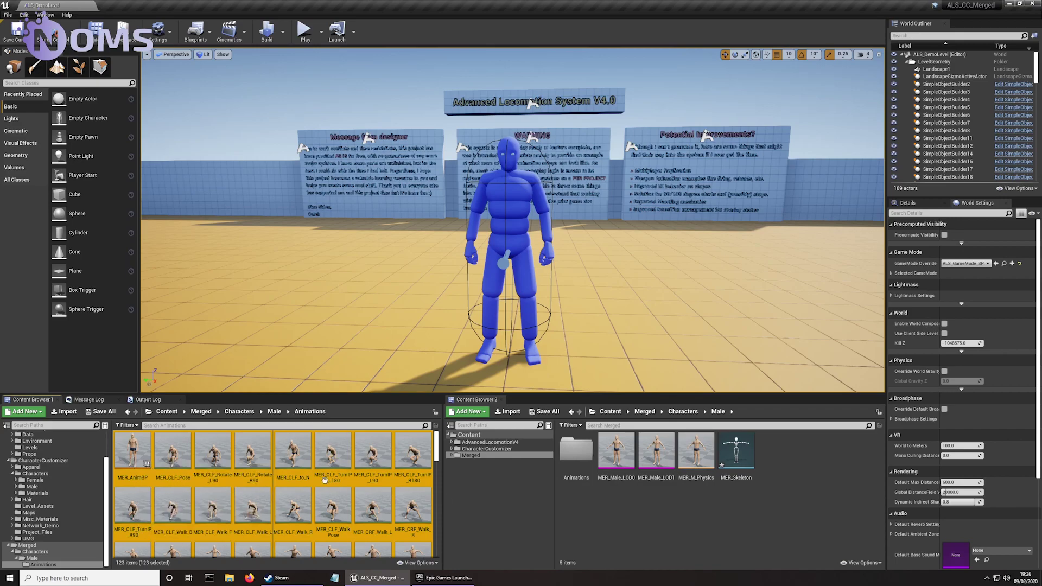
scroll(245, 485, down, 5)
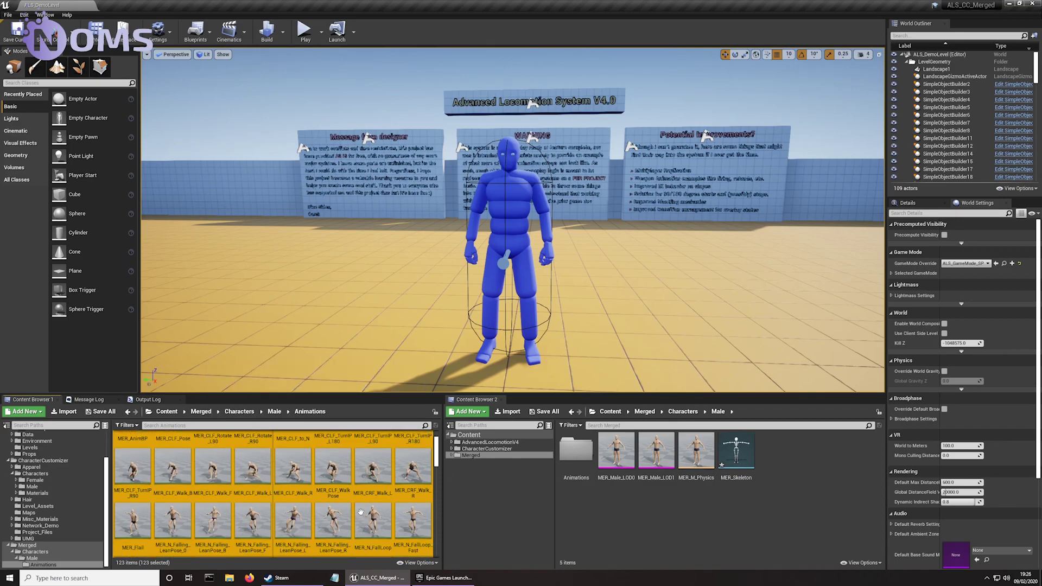
scroll(373, 499, down, 5)
mouse_move(380, 491)
scroll(380, 483, up, 15)
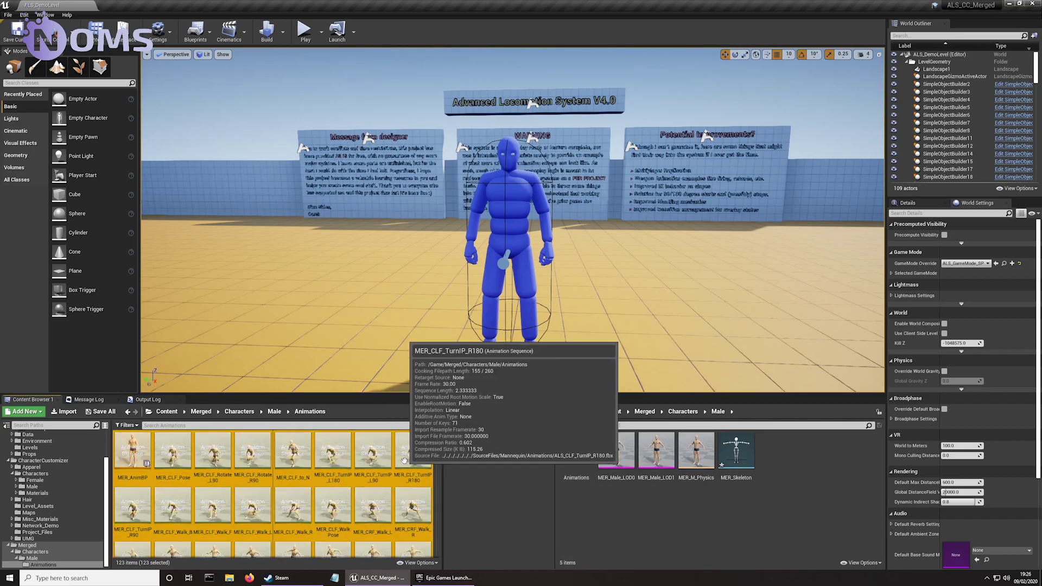
- Move MER_AnimBP out of the Animations folder into the Merged/Characters/Male folder
click(150, 452)
drag(150, 453, 788, 463)
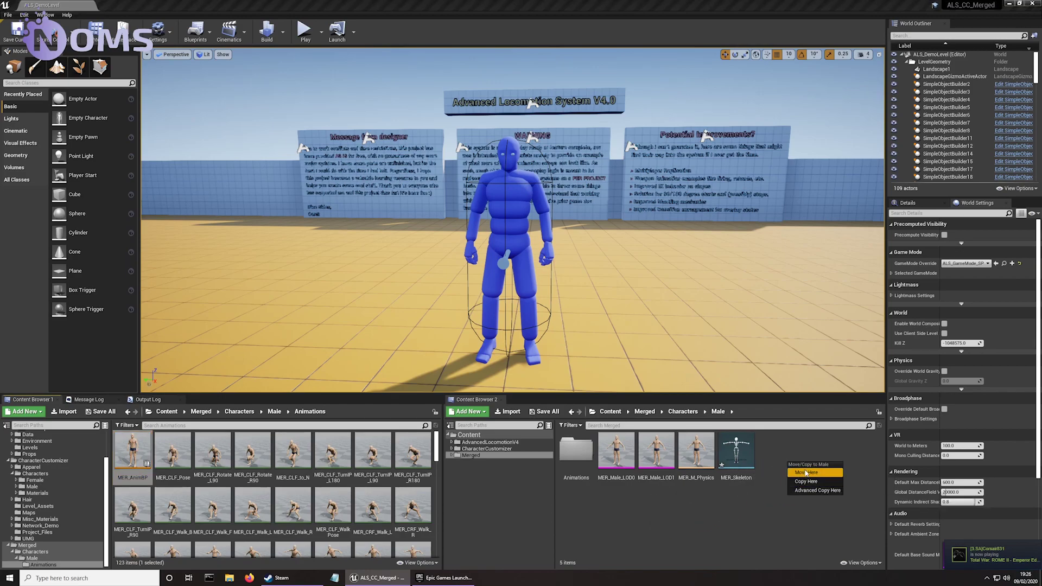
click(807, 473)
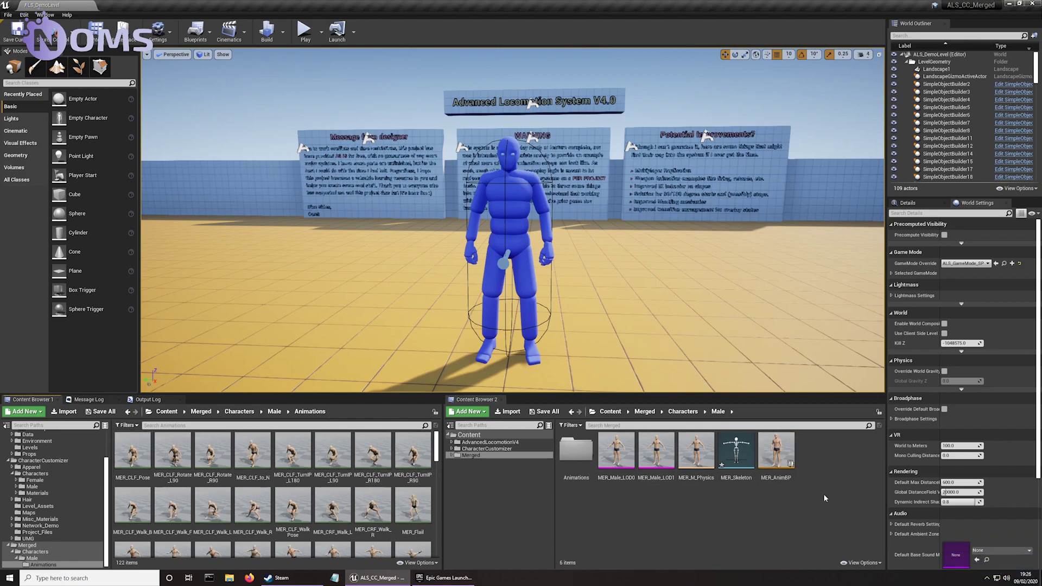
click(736, 462)
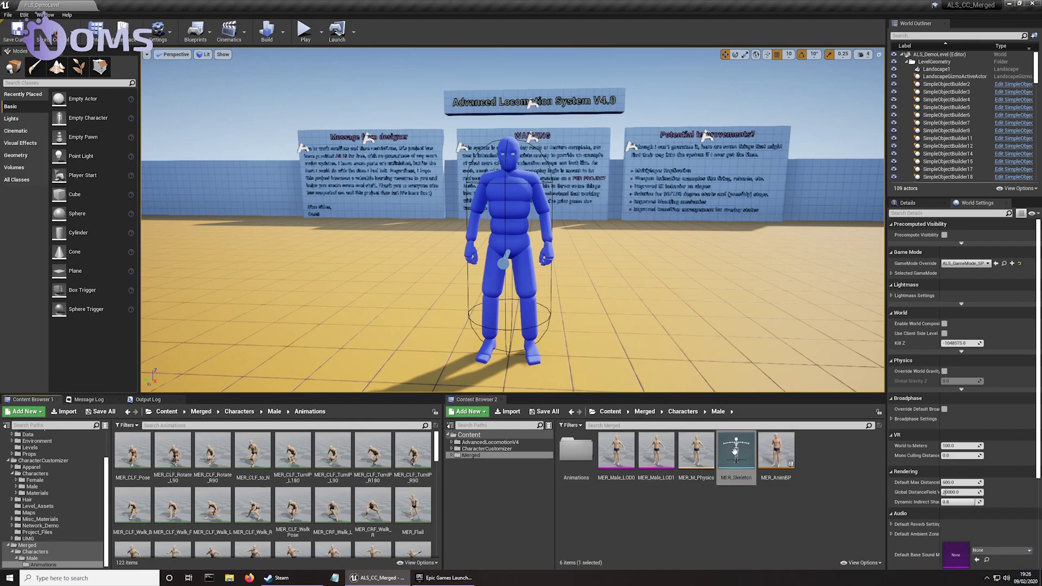
click(590, 521)
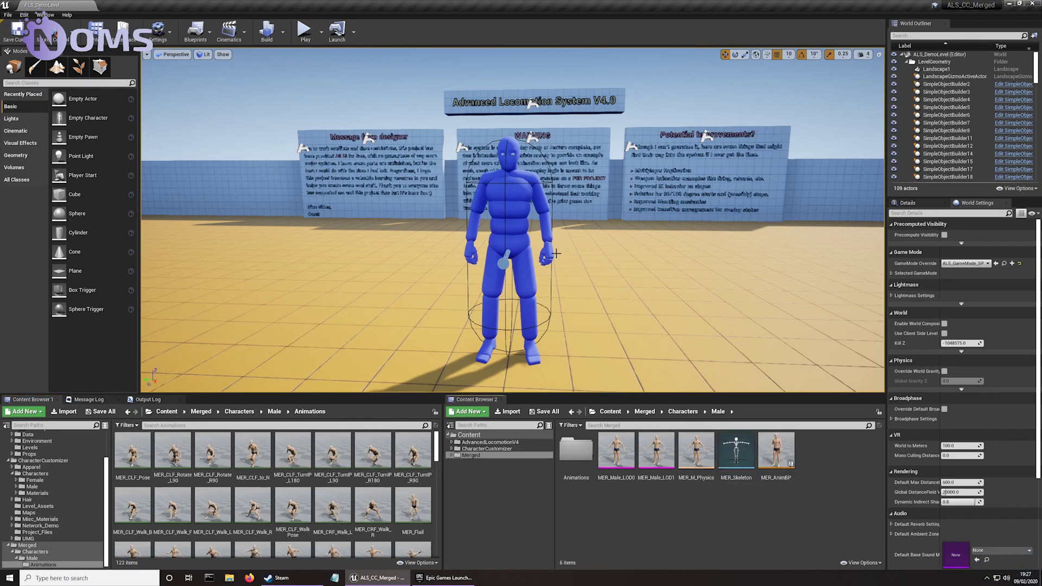
- Inspect the blueprint of the ALS_AnimMan_CharacterBP mannequin placed in the level, and close it again
click(513, 223)
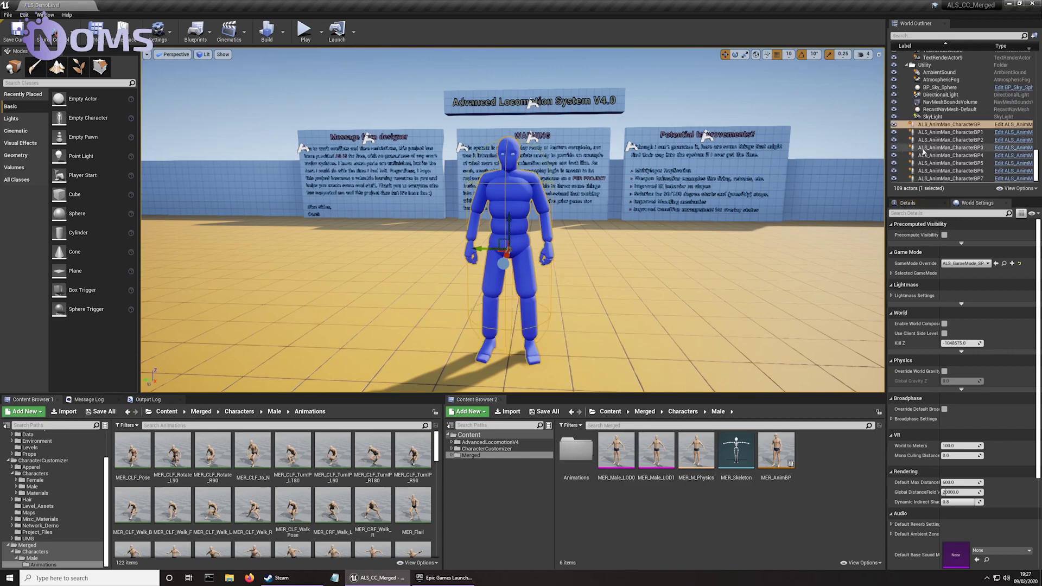
click(1007, 125)
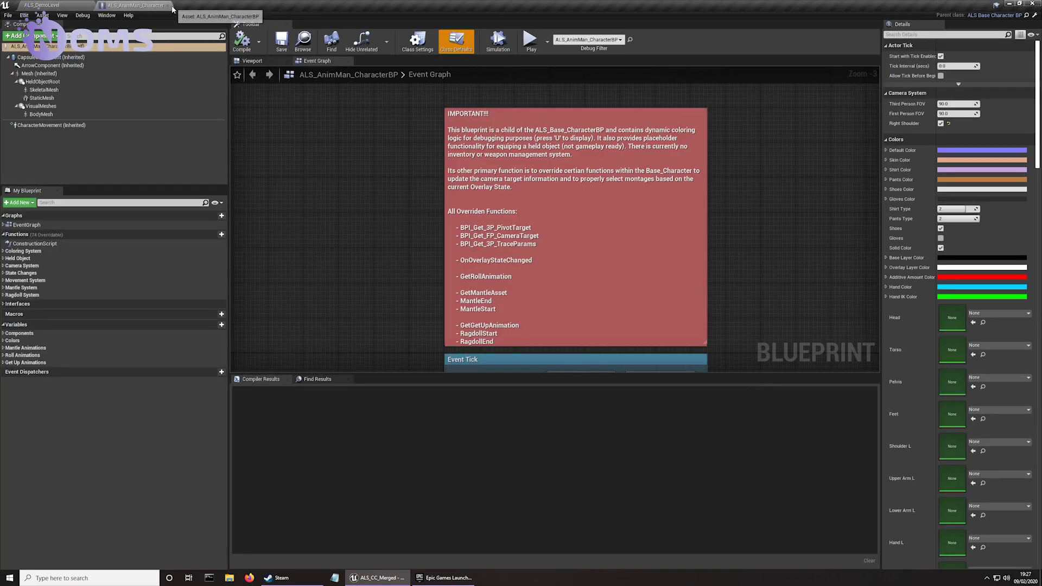
click(169, 6)
- Duplicate ALS_AnimMan_CharacterBP in AdvancedLocomotionV4/Blueprints/CharacterLogic and name the copy MER_CharacterBP
scroll(37, 472, up, 2)
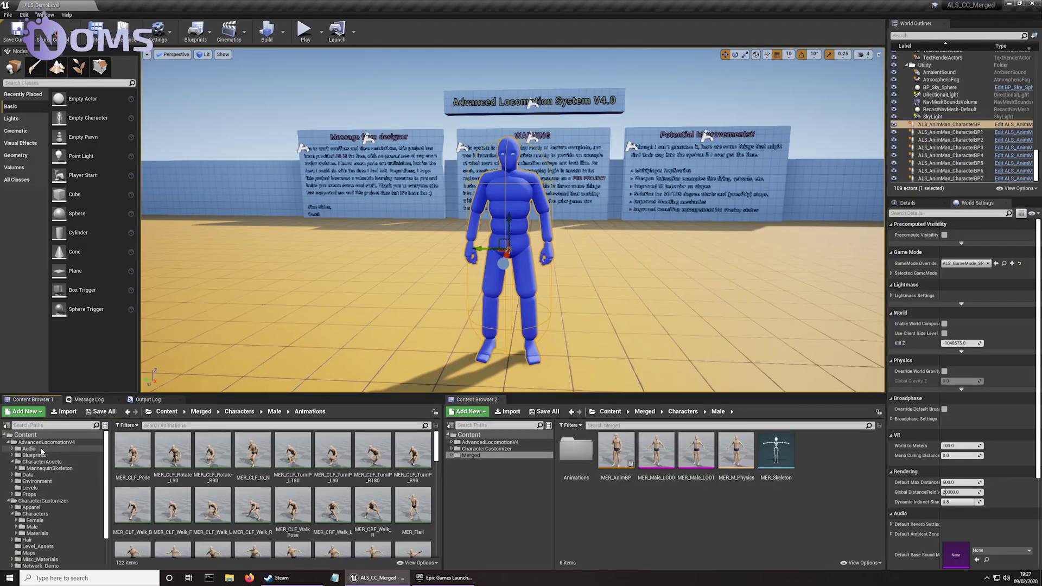
click(50, 456)
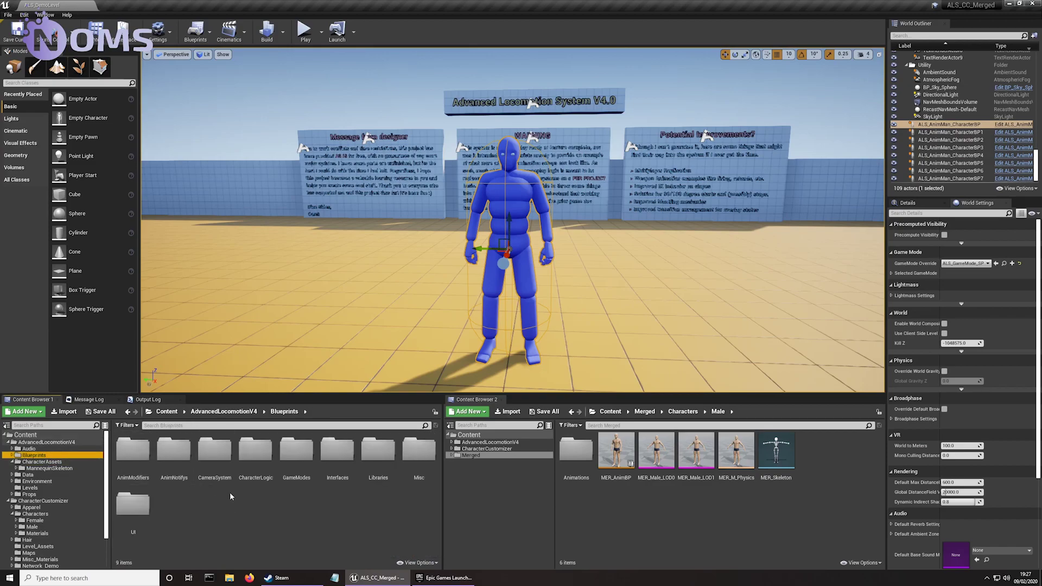
double_click(255, 449)
click(169, 452)
right_click(169, 452)
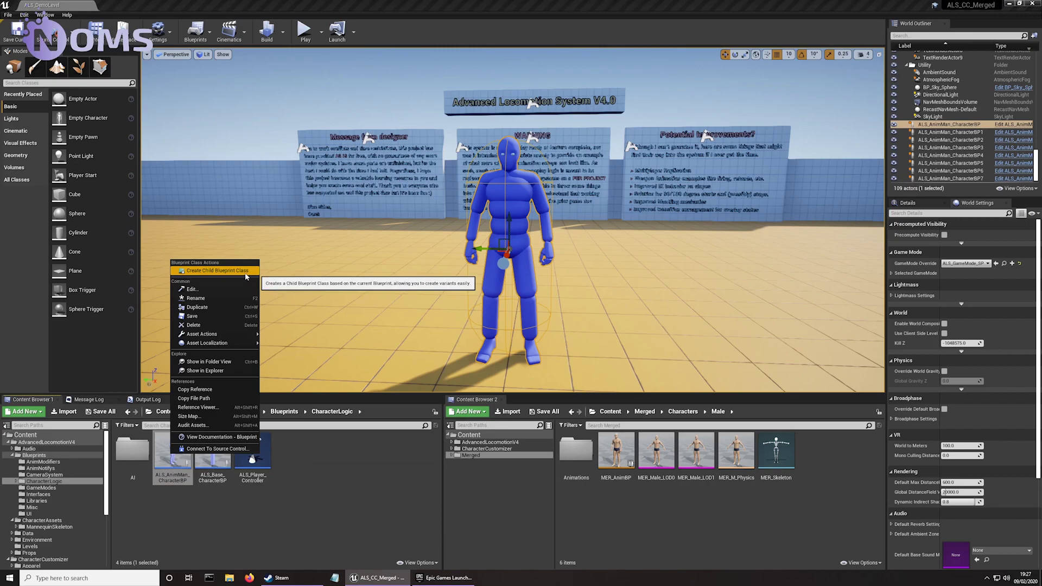
click(197, 308)
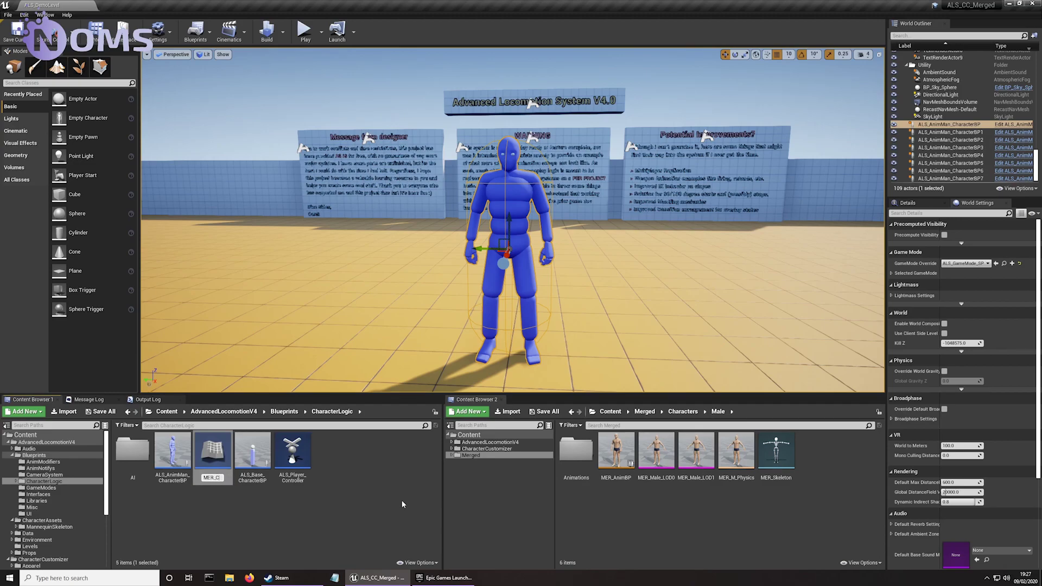
text(MER_CharacterBP)
key(Return)
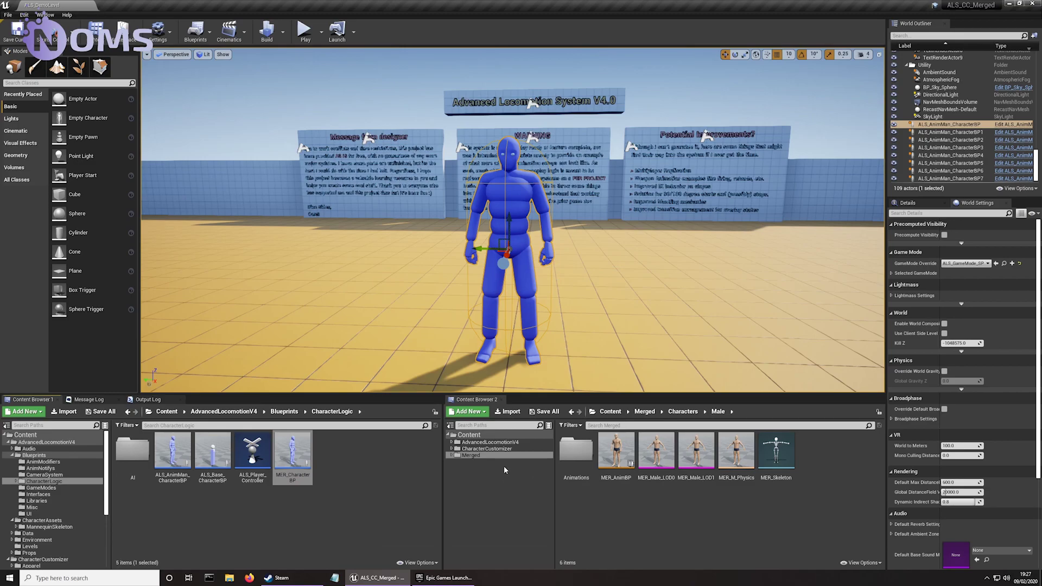
- Create a folder named Blueprints directly inside the Merged folder
click(458, 455)
click(452, 456)
click(461, 462)
click(456, 461)
right_click(476, 461)
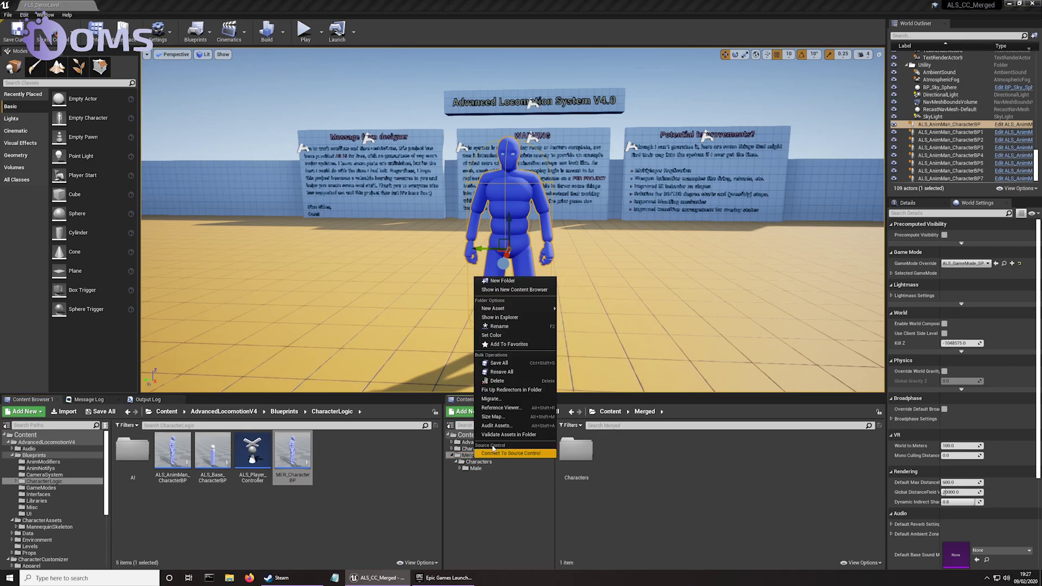
click(532, 286)
text(Bluepr)
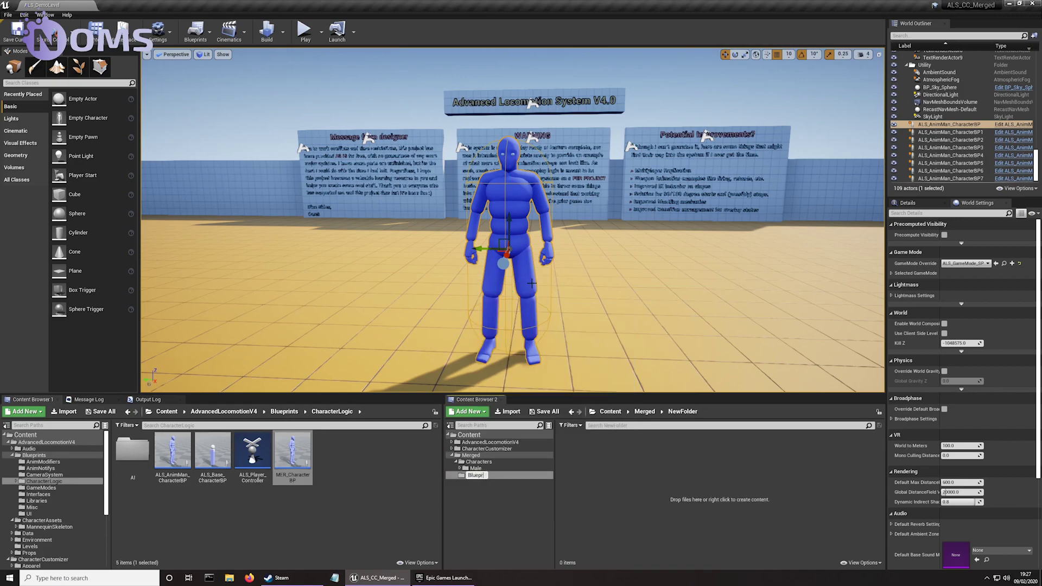
text(ints)
key(Return)
- Create a subfolder named CharacterLogic inside Merged/Blueprints
right_click(493, 459)
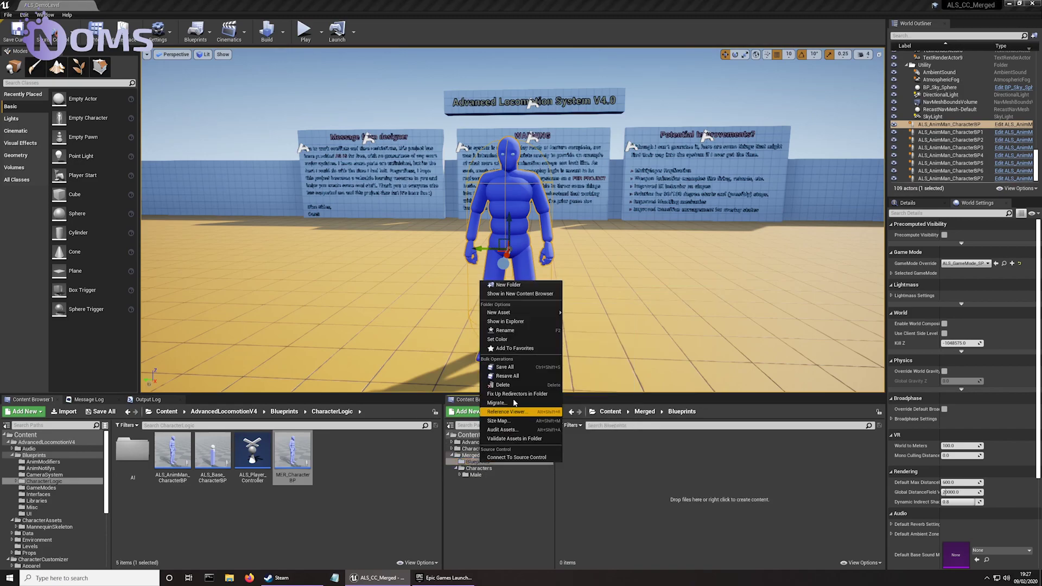
click(551, 286)
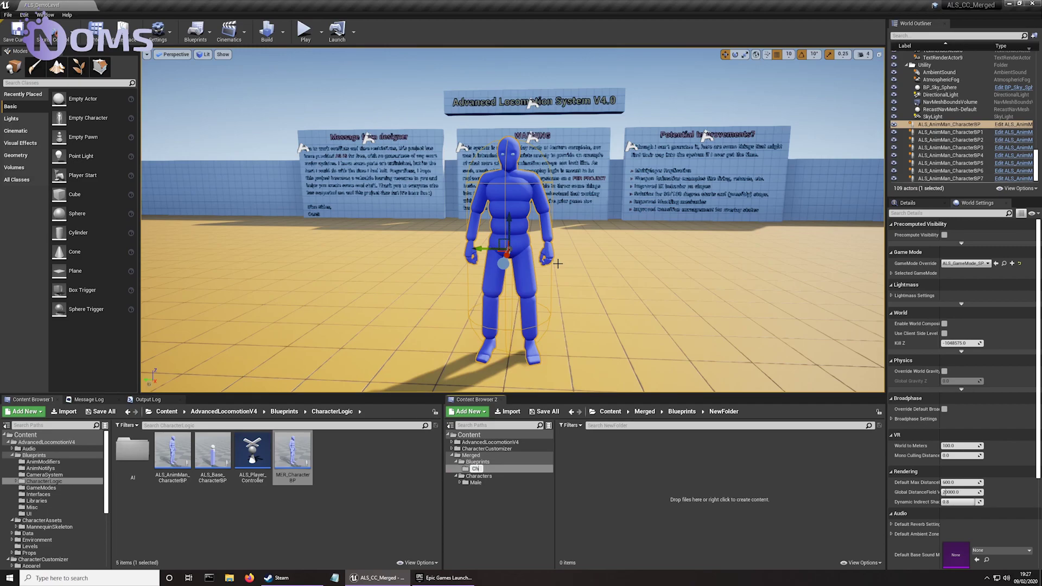
text(CharacterLogic)
key(Return)
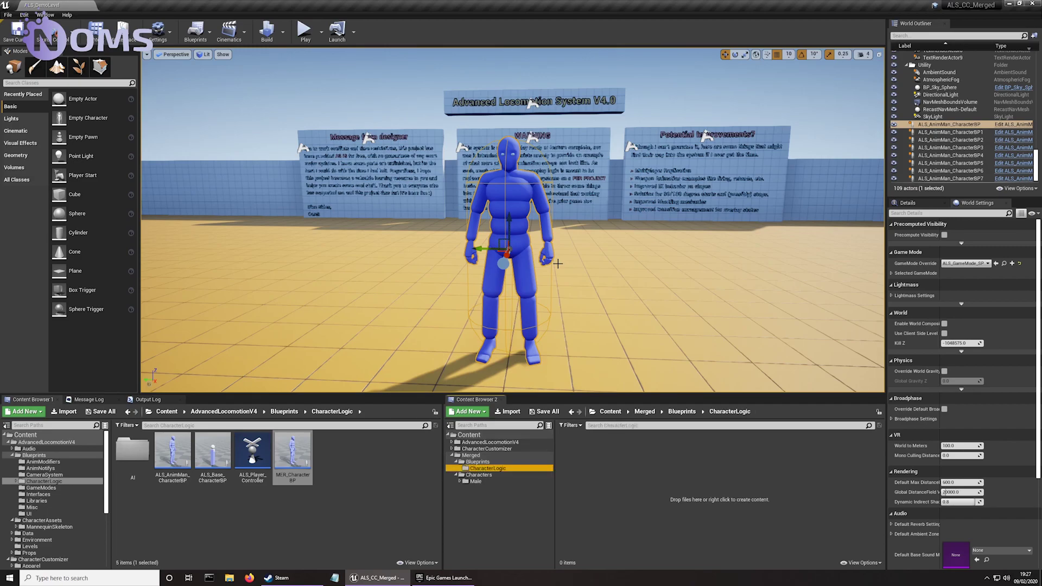
- Move MER_CharacterBP into Merged/Blueprints/CharacterLogic and open it for editing
drag(265, 439, 490, 470)
click(526, 482)
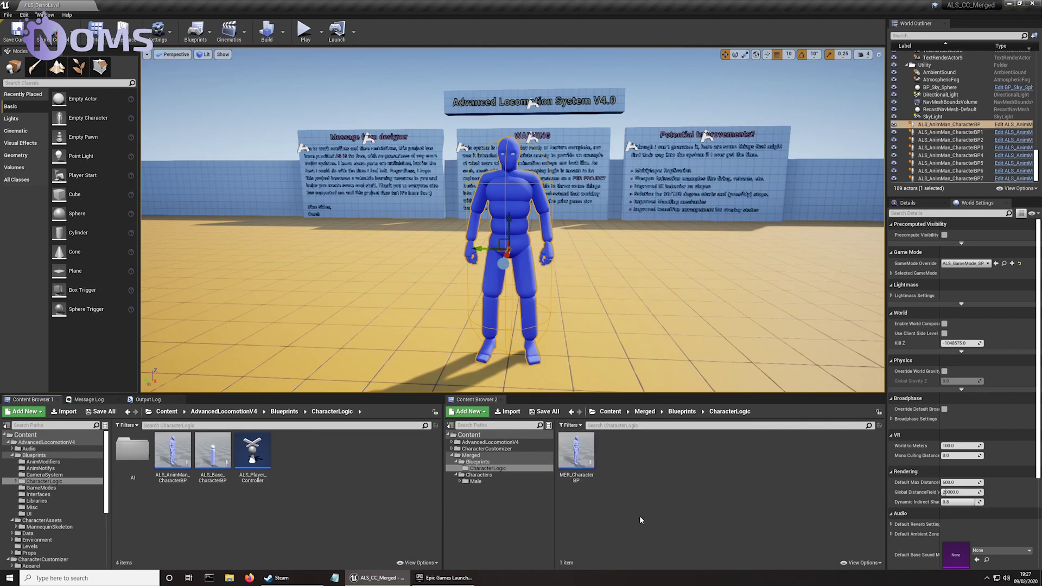
double_click(576, 450)
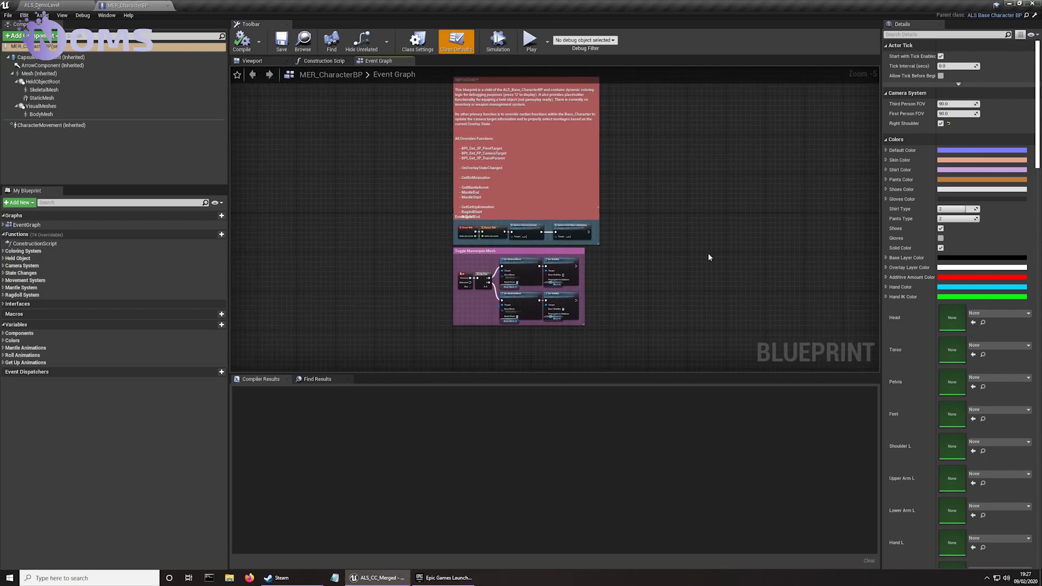
- Delete the Update Coloring System node from the Event Tick chain and connect Parent Tick to Update Held Object Animations
scroll(574, 252, up, 3)
right_drag(575, 252, 615, 226)
scroll(338, 259, up, 2)
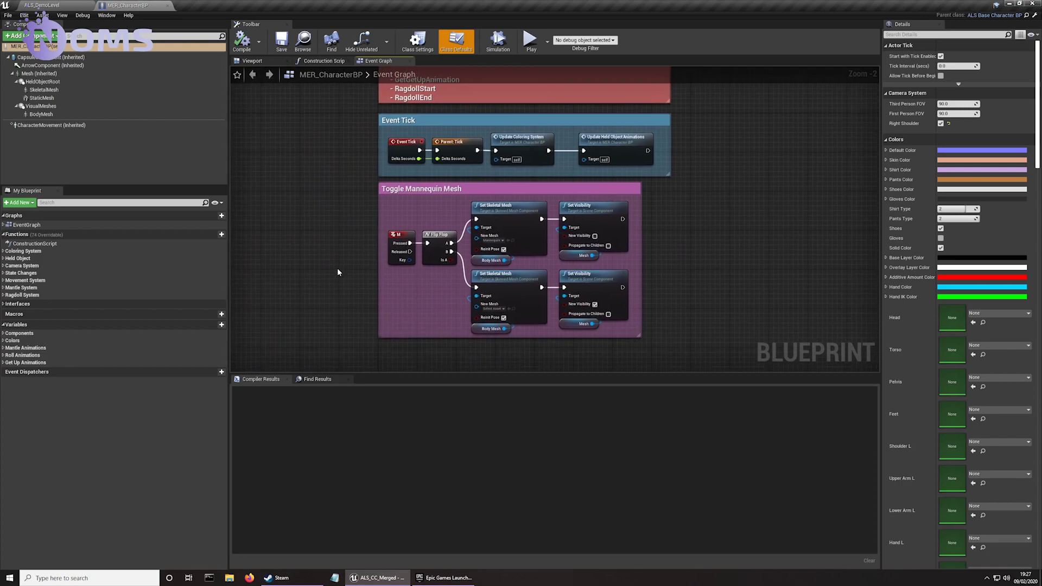
click(473, 174)
key(Delete)
drag(427, 187, 572, 188)
click(572, 188)
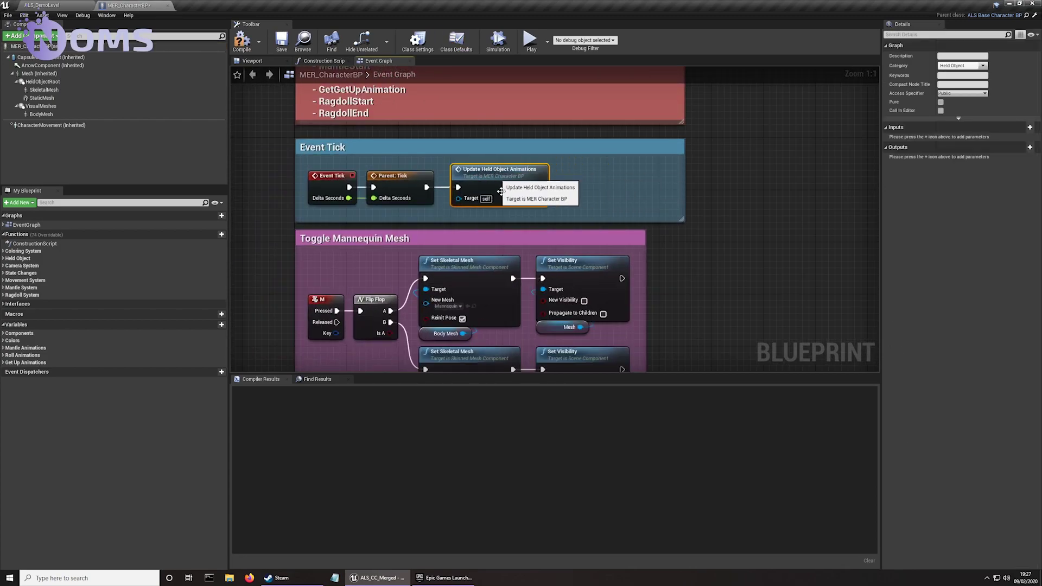
- Delete the Toggle Mannequin Mesh comment block with all its nodes from the Event Graph and compile the blueprint
scroll(371, 202, down, 3)
click(375, 186)
key(Delete)
drag(314, 195, 617, 344)
key(Delete)
key(Delete)
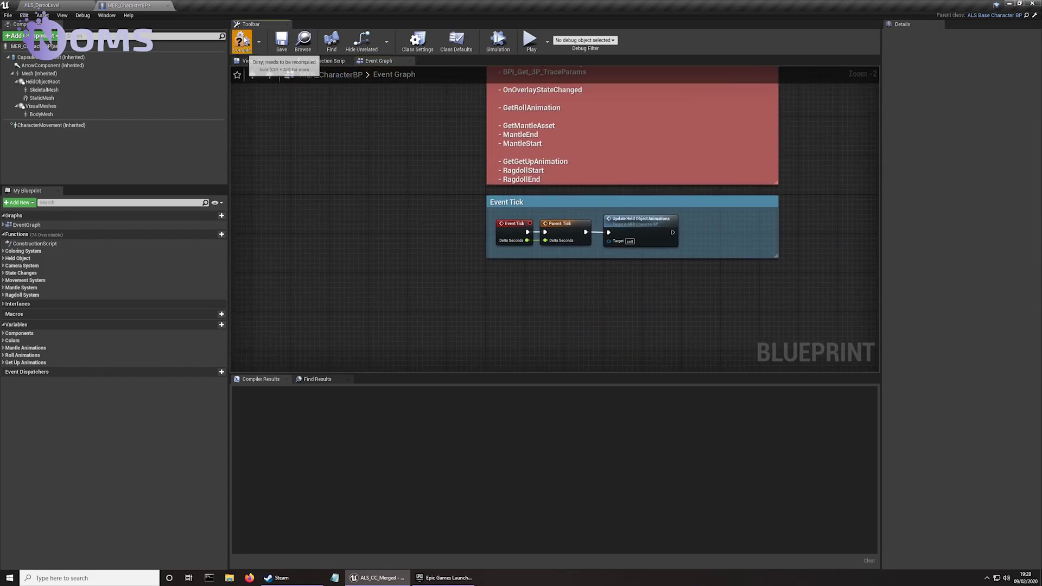
scroll(322, 200, down, 3)
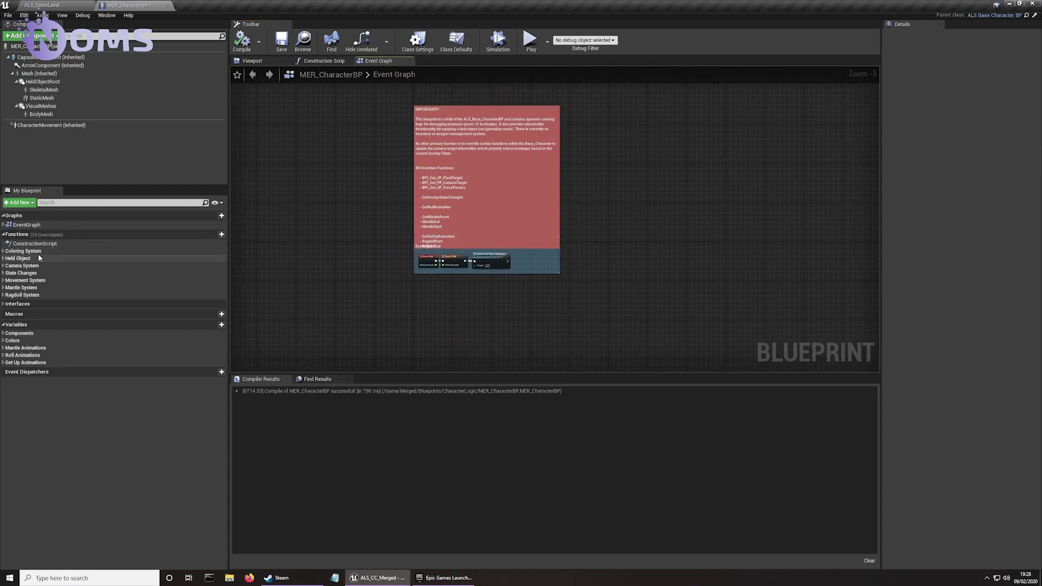
- Delete the Set Dynamic Materials and Set/Reset Colors nodes from the Construction Script and recompile
right_drag(378, 152, 382, 164)
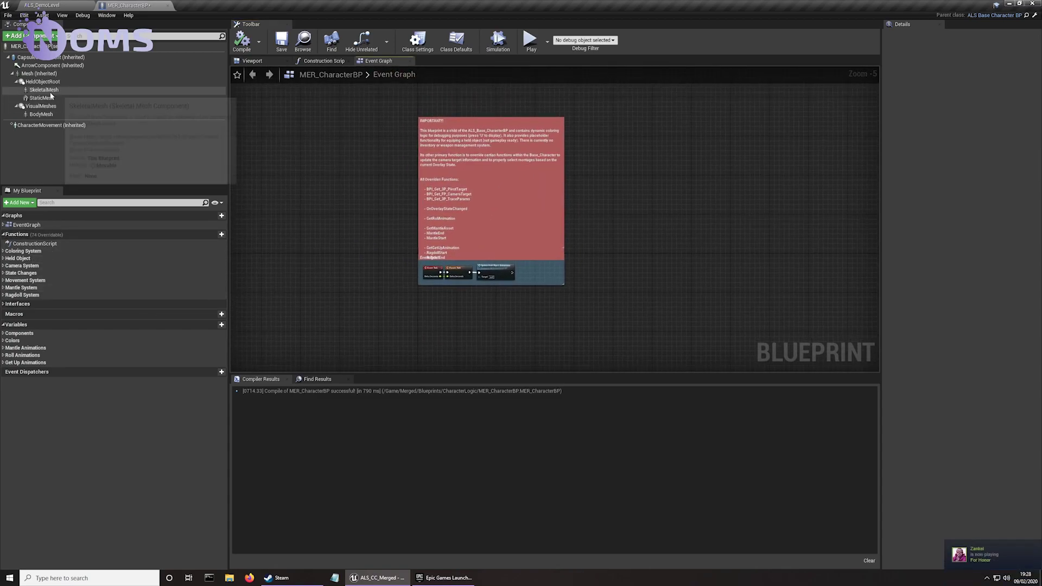
click(319, 63)
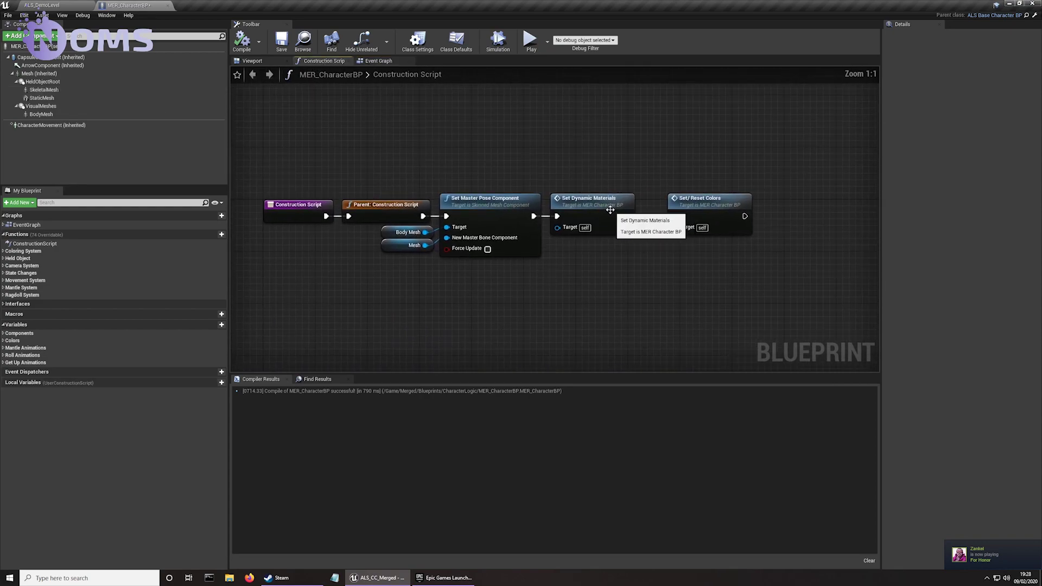
click(713, 205)
key(Delete)
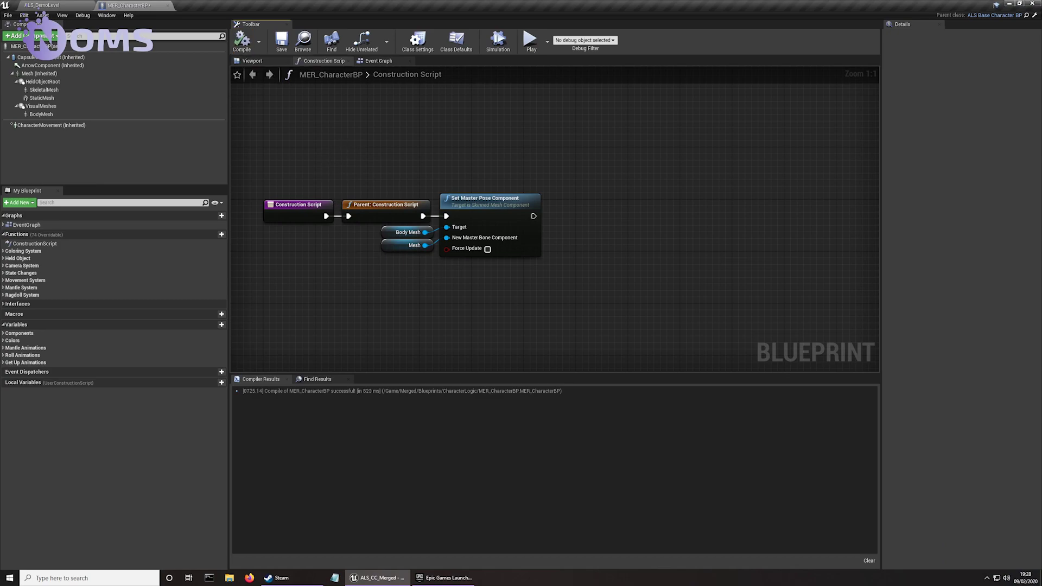
right_drag(342, 159, 410, 151)
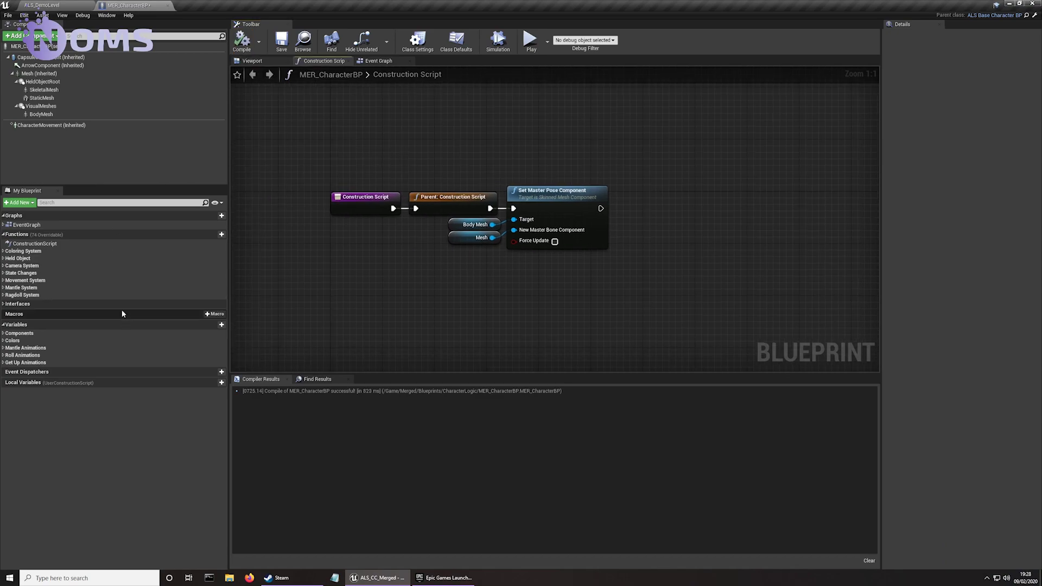
- Delete the Coloring System function category and the Colors variable category from MER_CharacterBP, and compile it
click(19, 251)
click(3, 252)
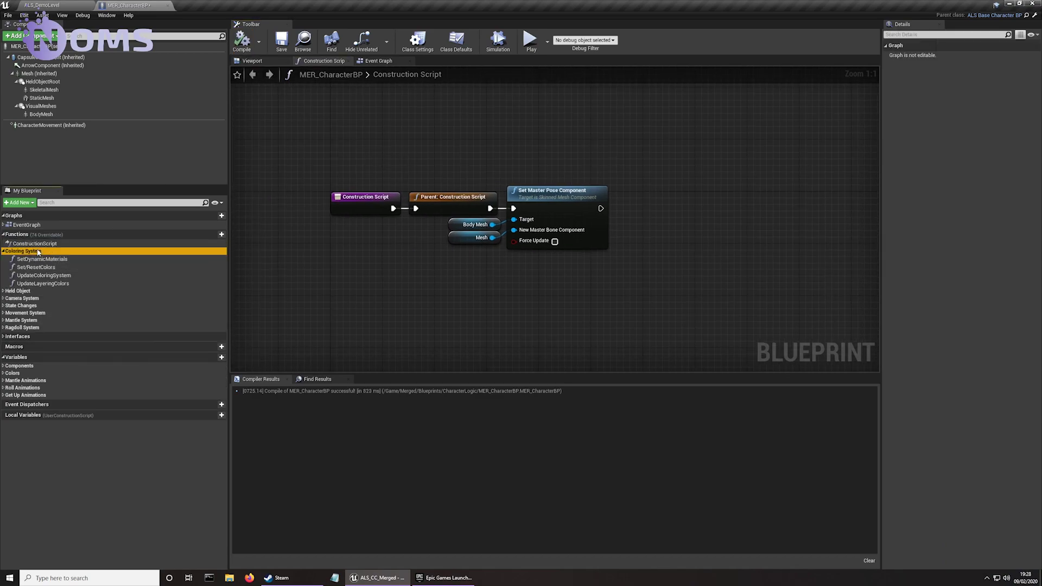
key(Delete)
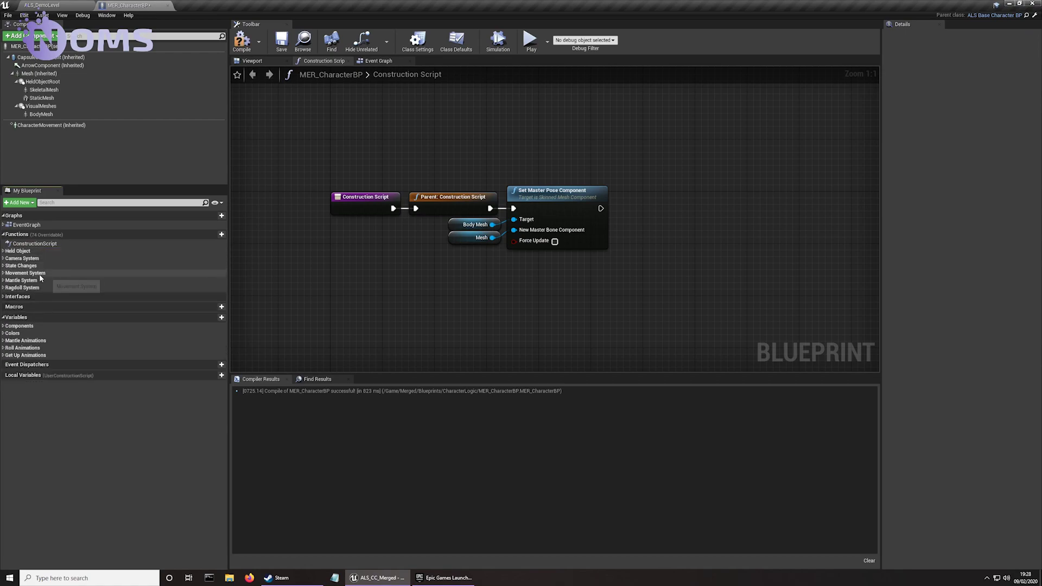
click(24, 333)
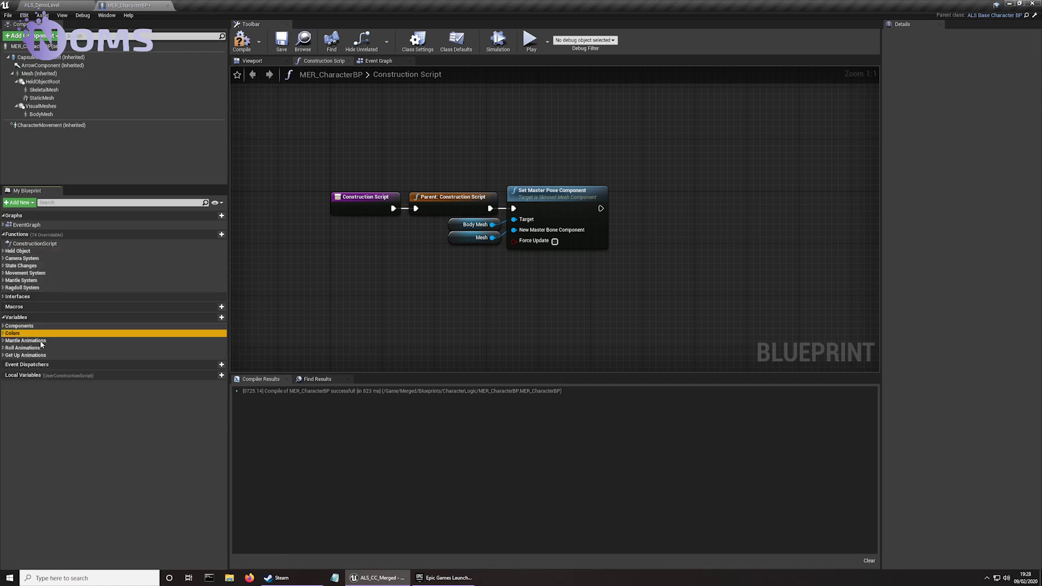
key(Delete)
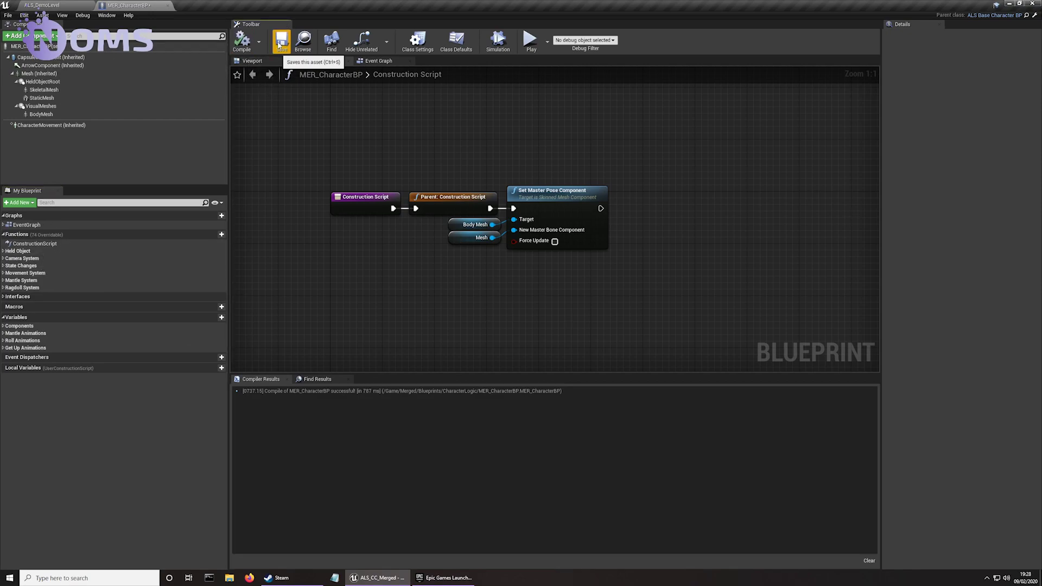
- Set the skeletal mesh of the inherited Mesh component to MER_Male_LOD0
click(39, 74)
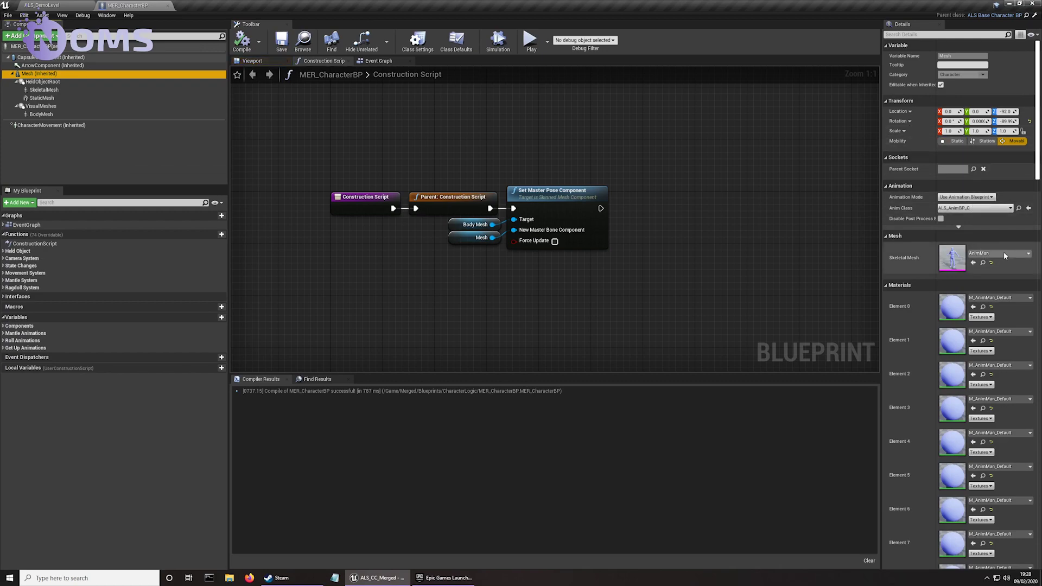
click(1005, 254)
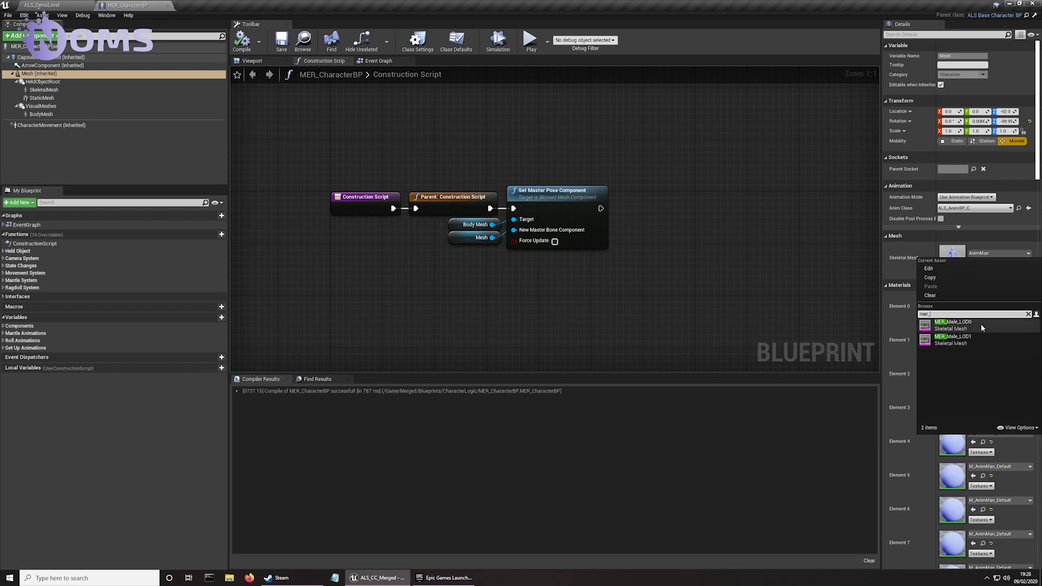
click(953, 324)
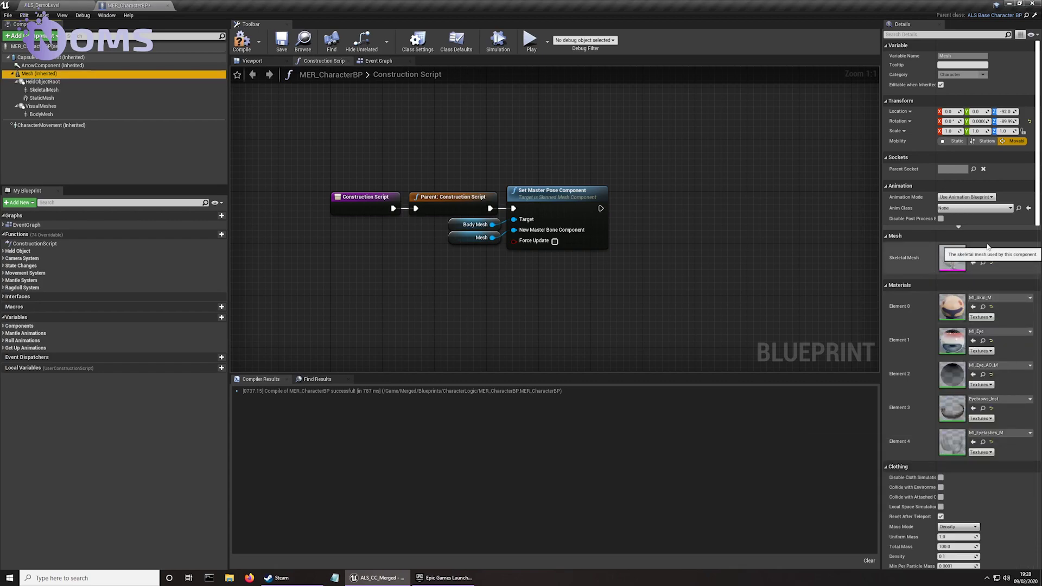
- Keep the Mesh component's animation mode on Use Animation Blueprint and set its Anim Class to MER_AnimBP
click(974, 201)
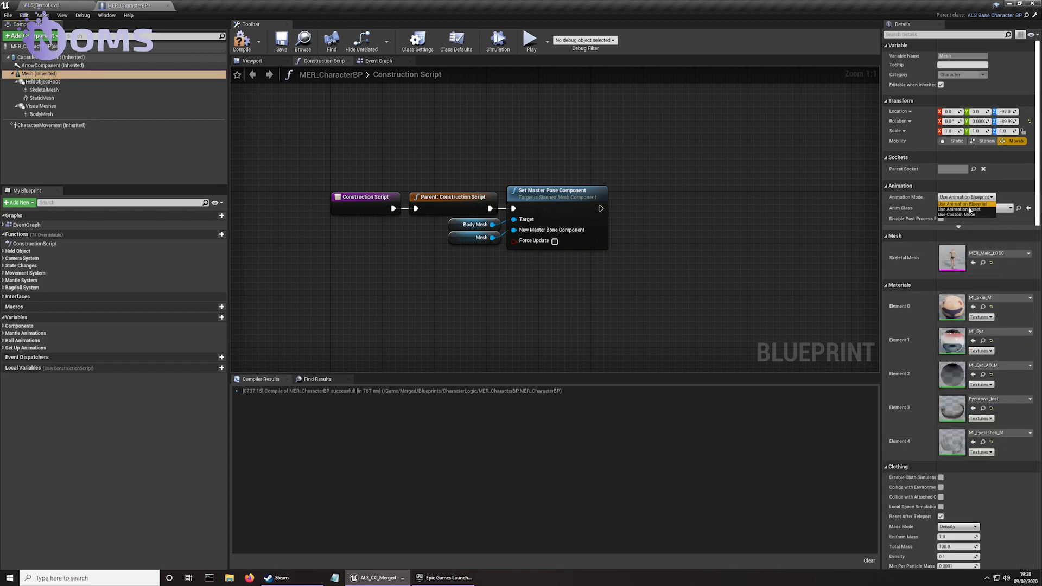
click(971, 204)
click(971, 208)
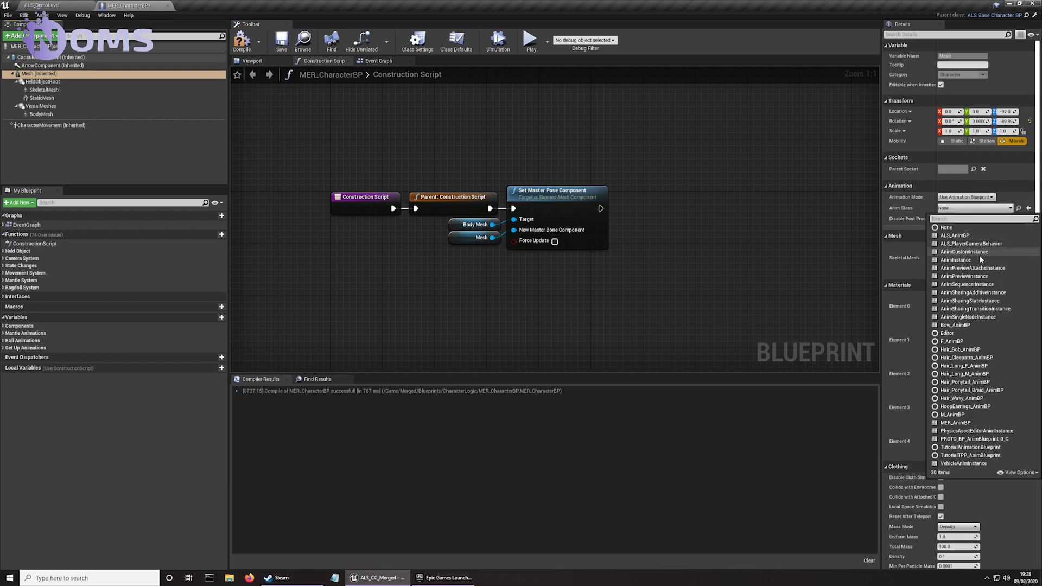
text(mer)
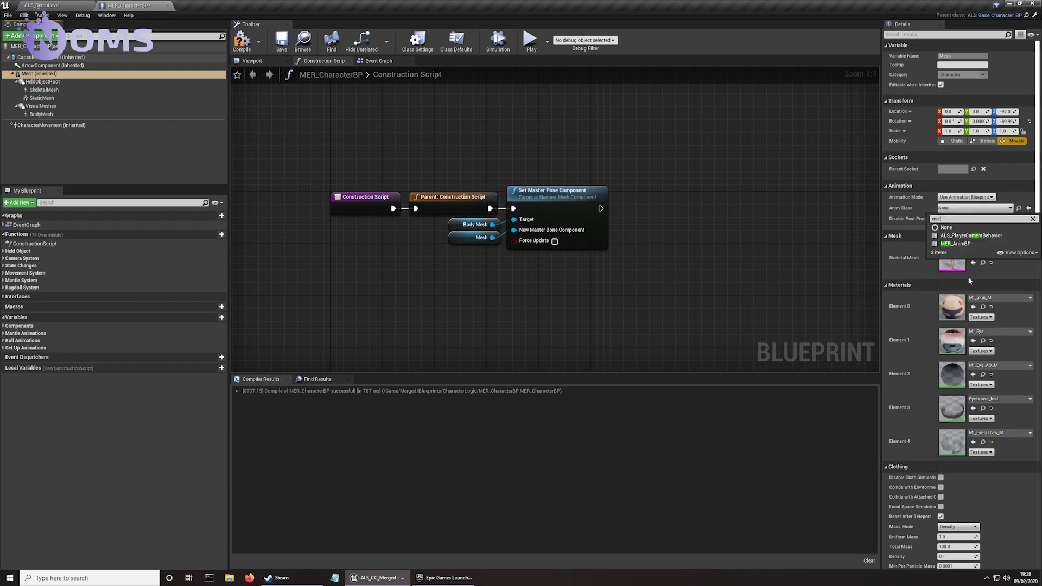
click(972, 243)
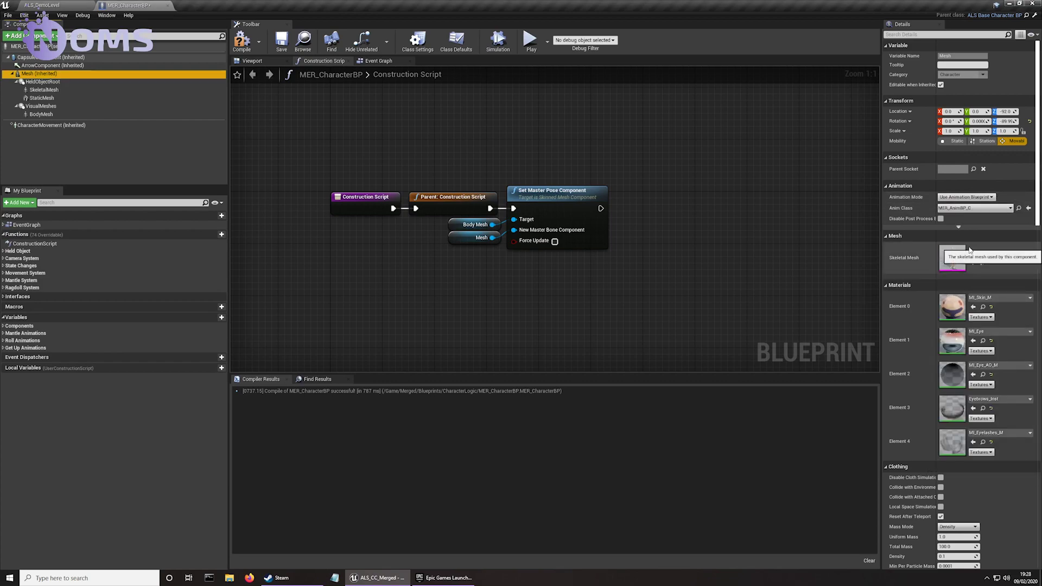
- Compile MER_CharacterBP and check the character in the viewport and in a short play test
click(253, 61)
click(241, 41)
right_drag(569, 228, 483, 217)
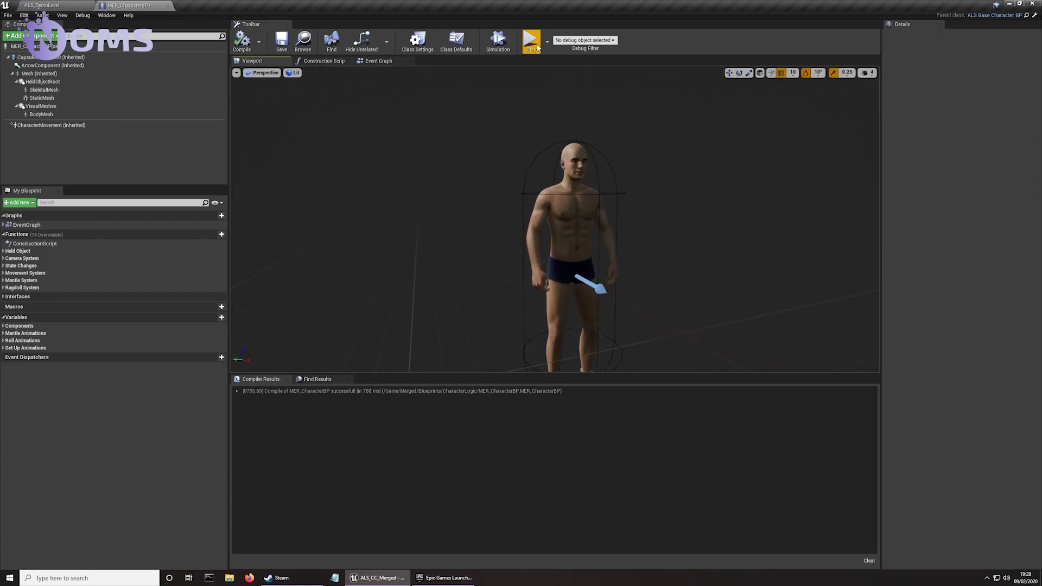
click(532, 43)
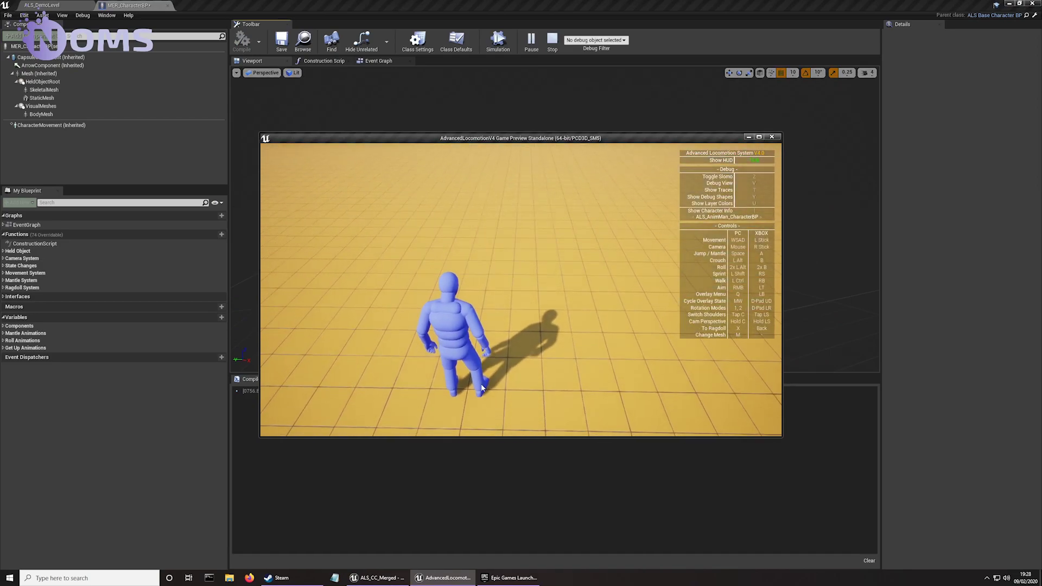
key(Escape)
- Set ALS_DemoLevel's Default Pawn Class to MER_CharacterBP in the selected game mode, then save the level and play-test it
click(54, 6)
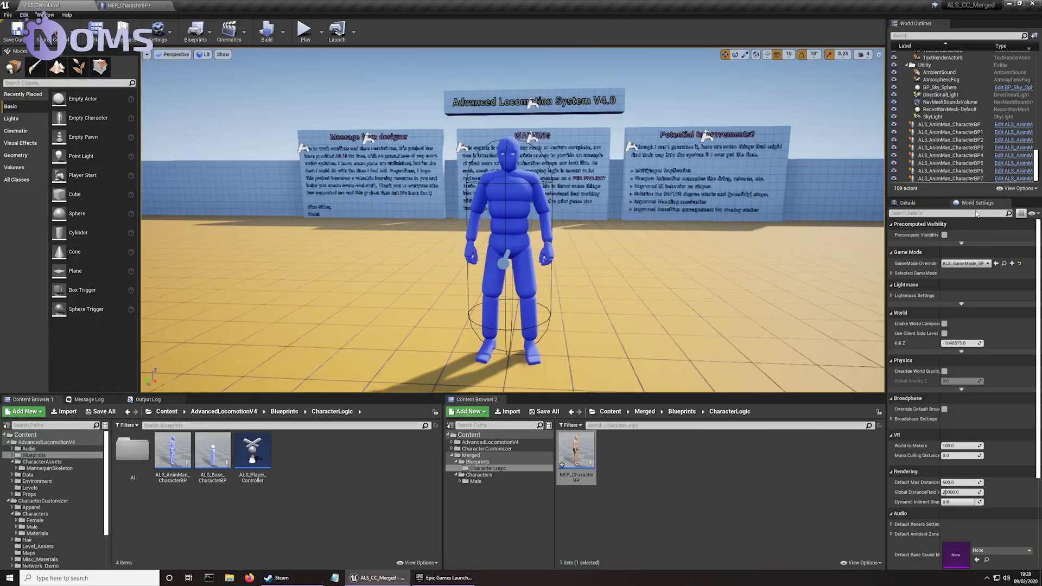
click(979, 265)
click(893, 274)
click(891, 274)
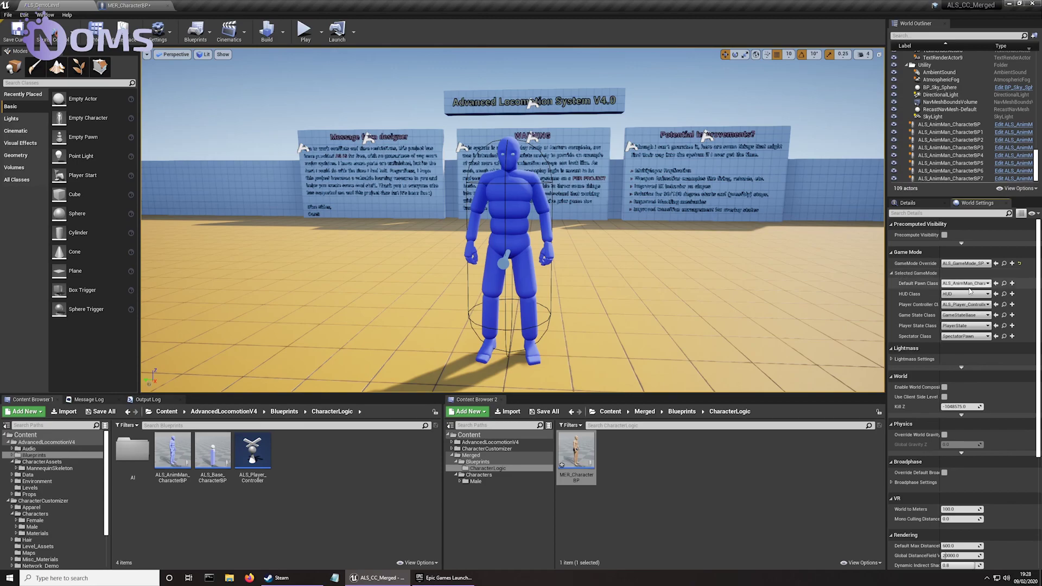
click(980, 283)
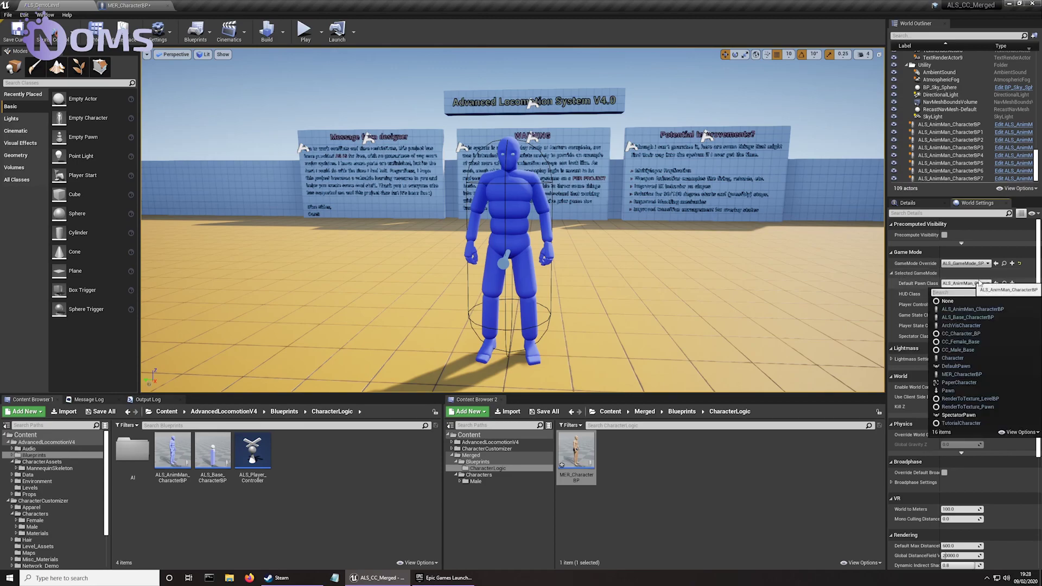
click(966, 375)
click(20, 39)
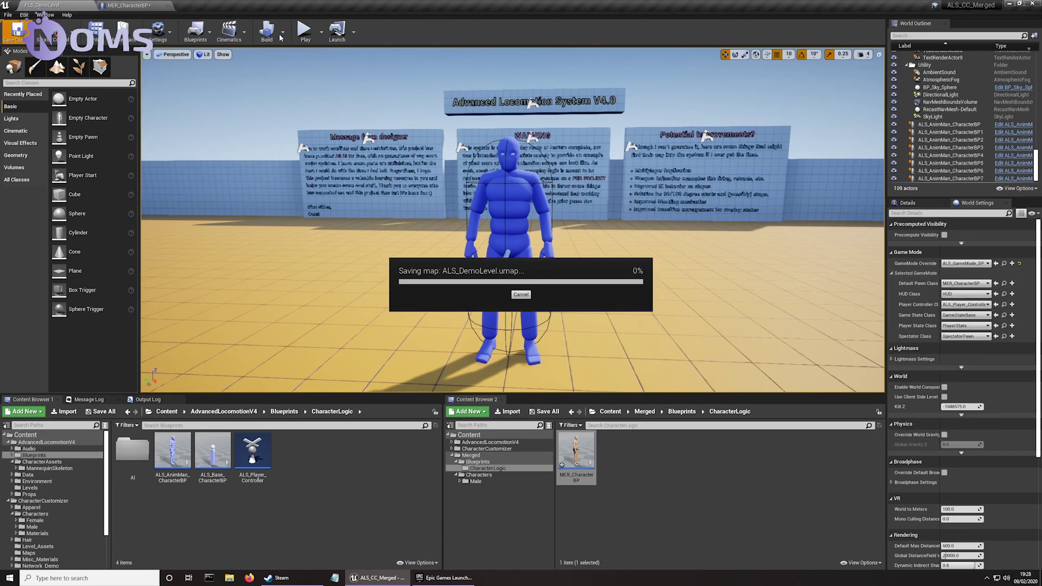
click(304, 31)
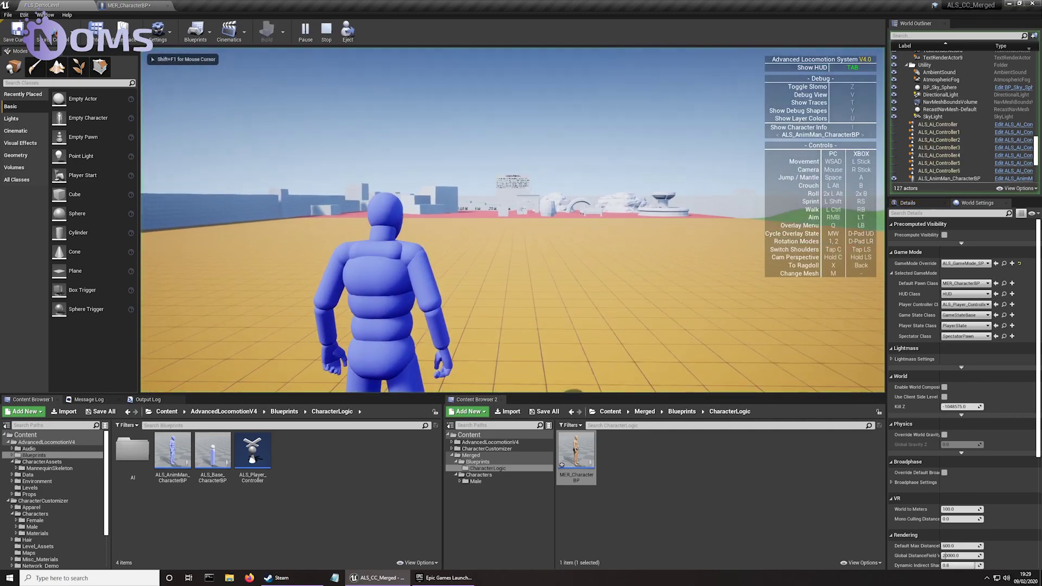
key(Escape)
- Replace the ALS_AnimMan_CharacterBP actor placed at the start of the level with a Player Start
click(414, 283)
key(f)
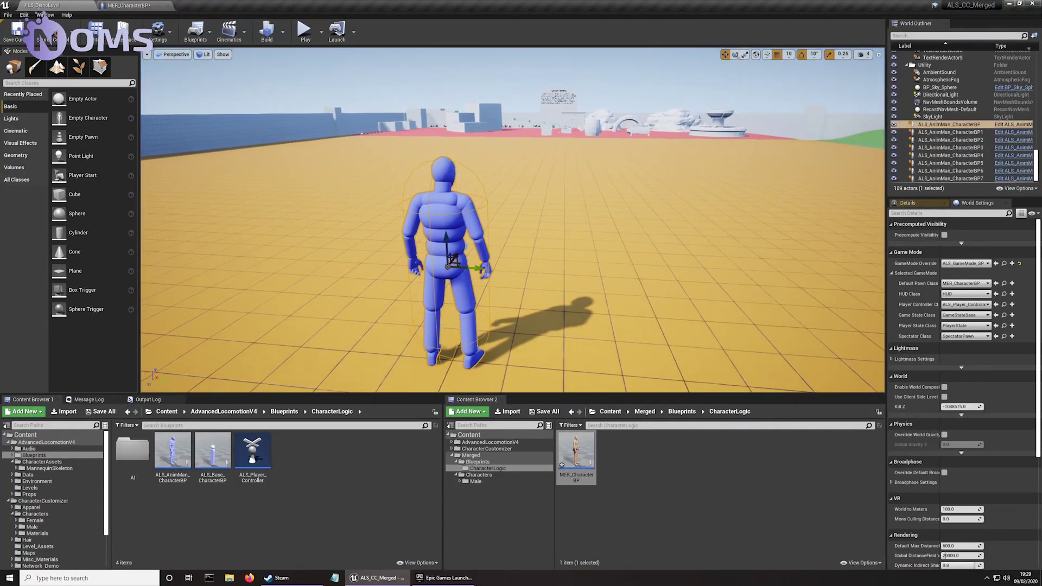
key(Delete)
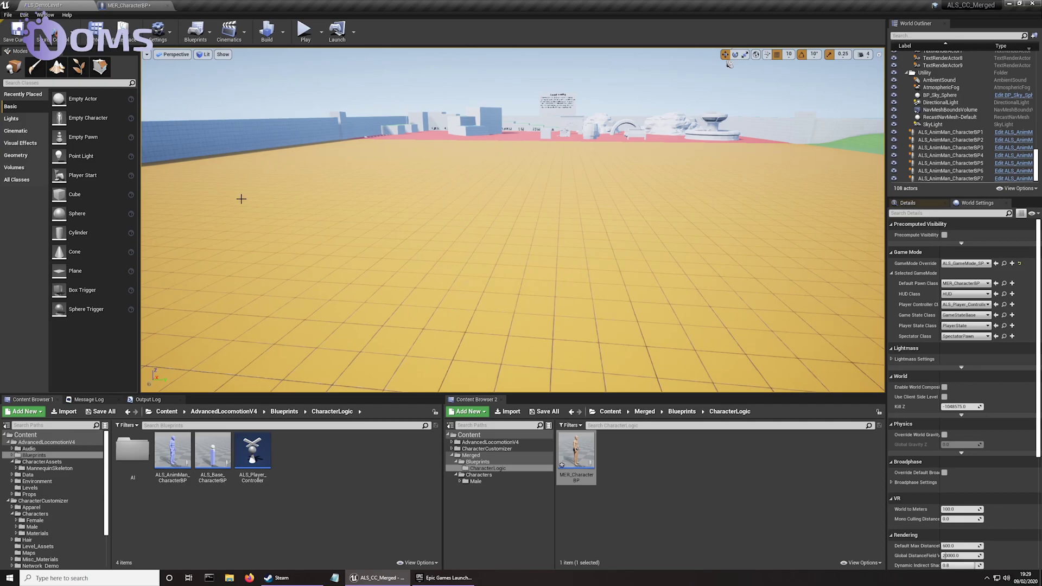
drag(85, 174, 462, 217)
- Play the level with the merged character and test running, jumping, ragdoll and traversal over the obstacles
click(304, 31)
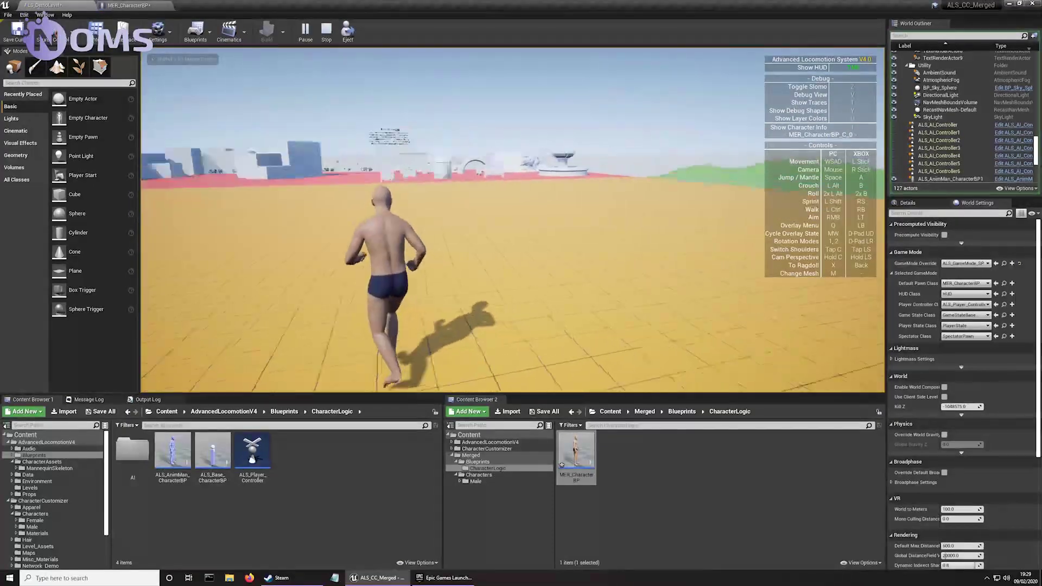
key(space)
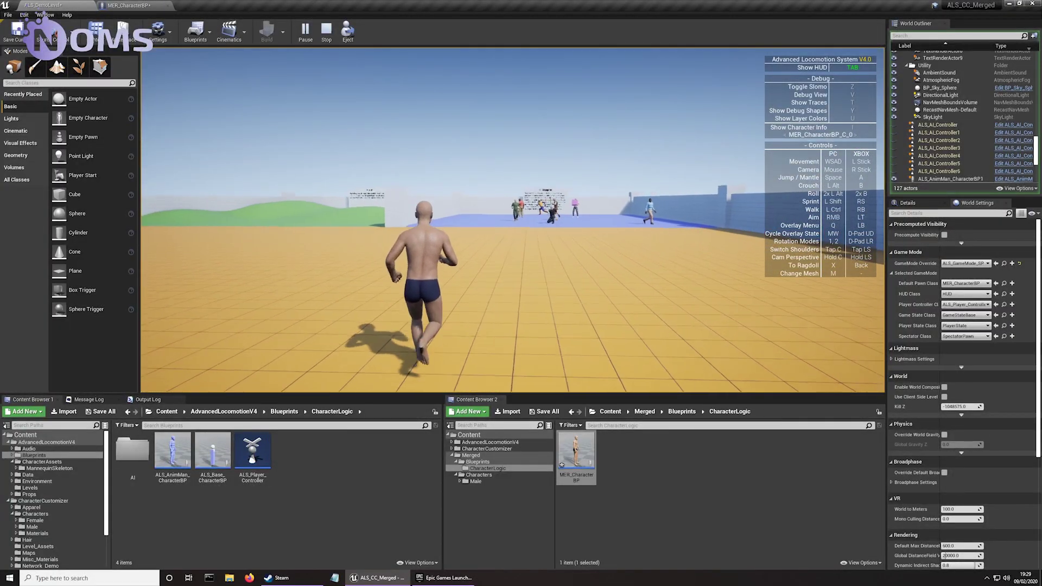
key(x)
key(x)
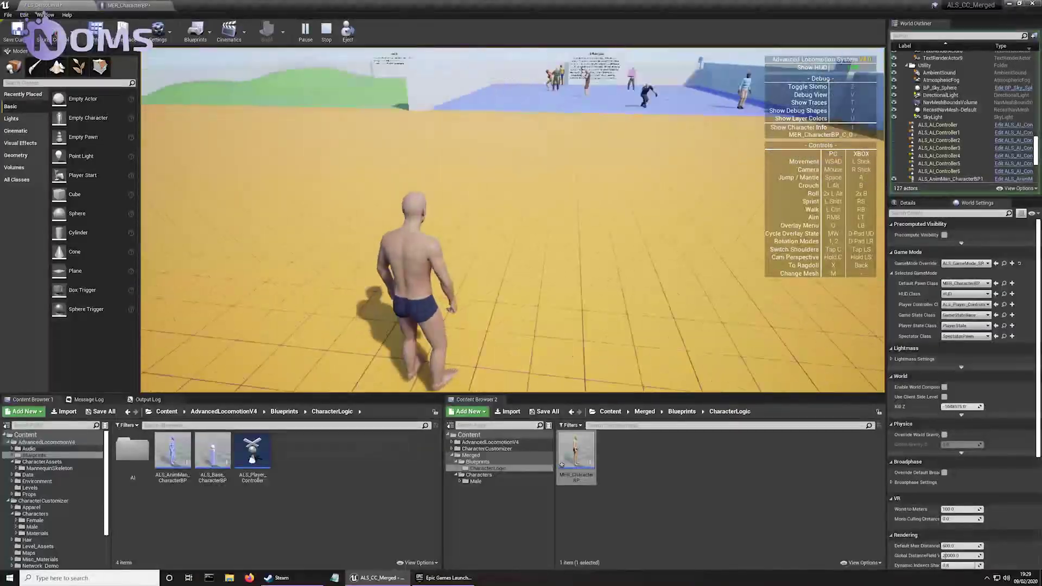
key(w)
key(space)
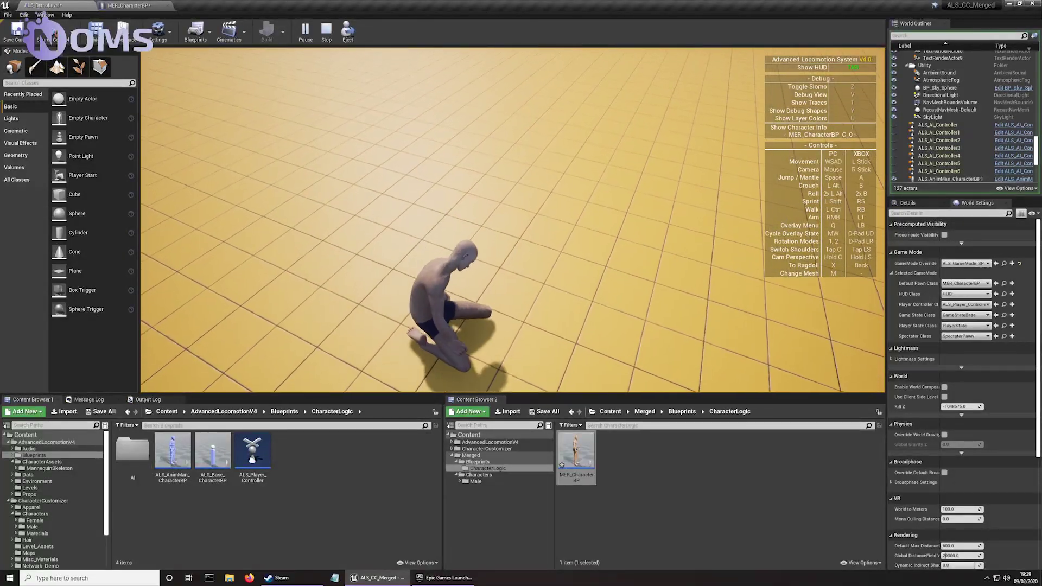
key(w)
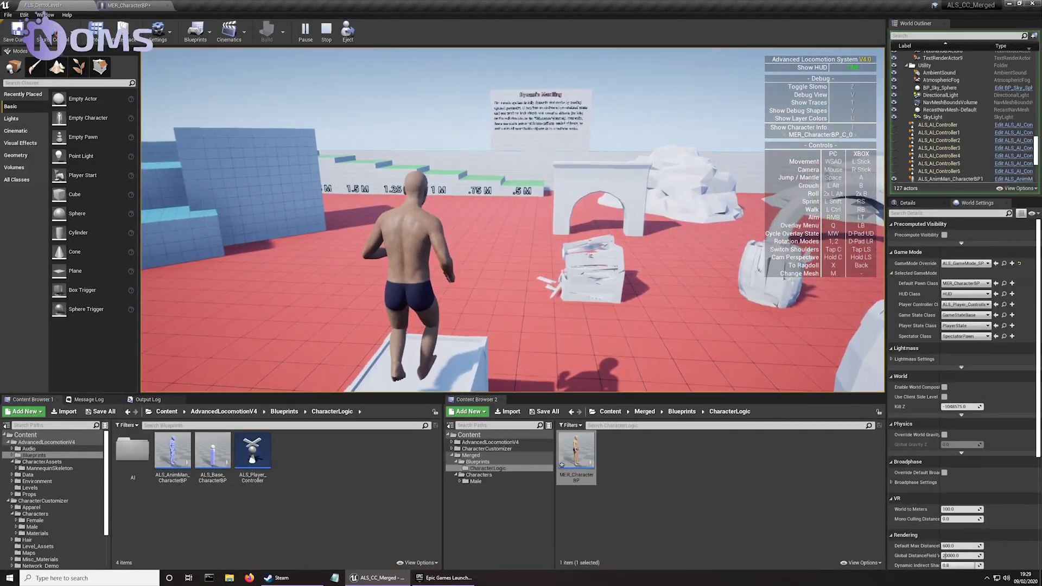
key(w)
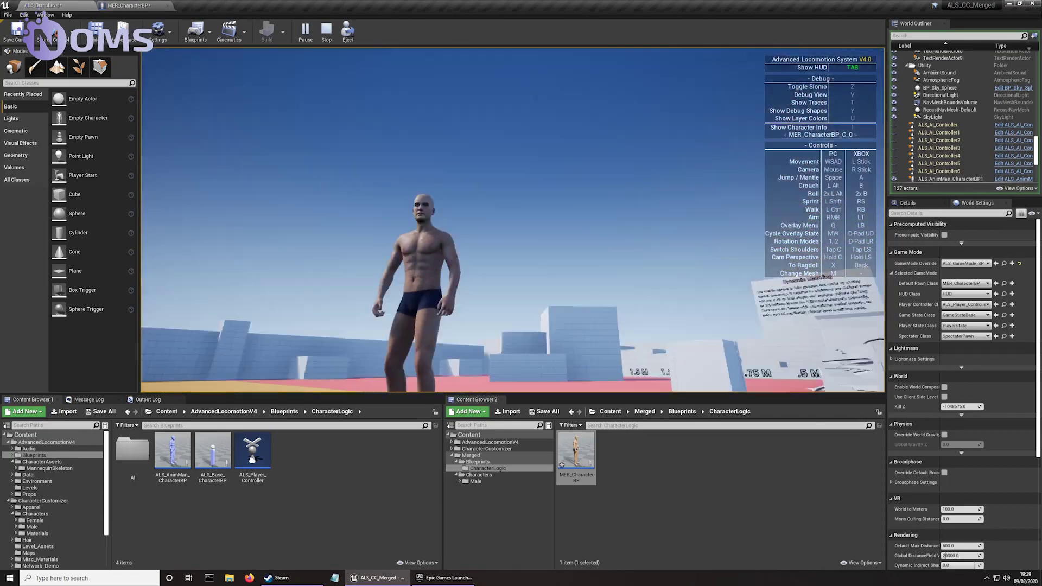
key(space)
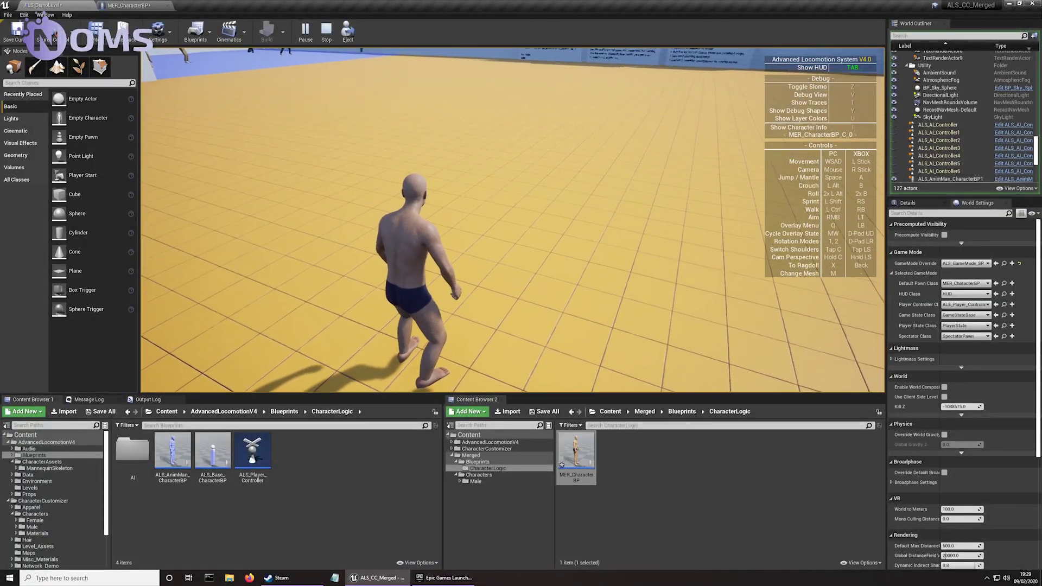
- End the play test and save ALS_DemoLevel
key(Escape)
key(ctrl+s)
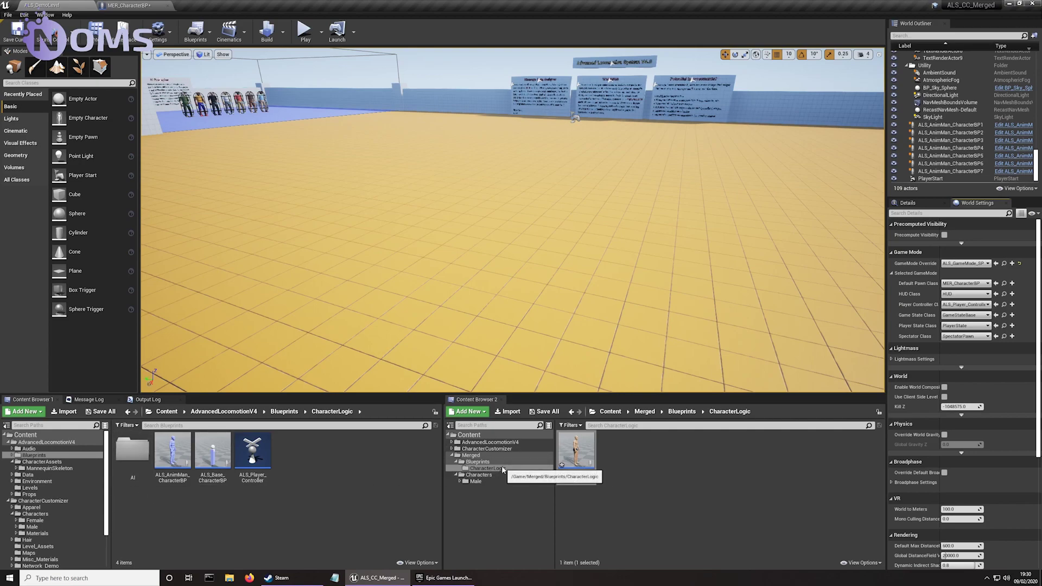
- Open MER_AnimBP from the Merged/Characters/Male folder, then compile and save it
click(476, 481)
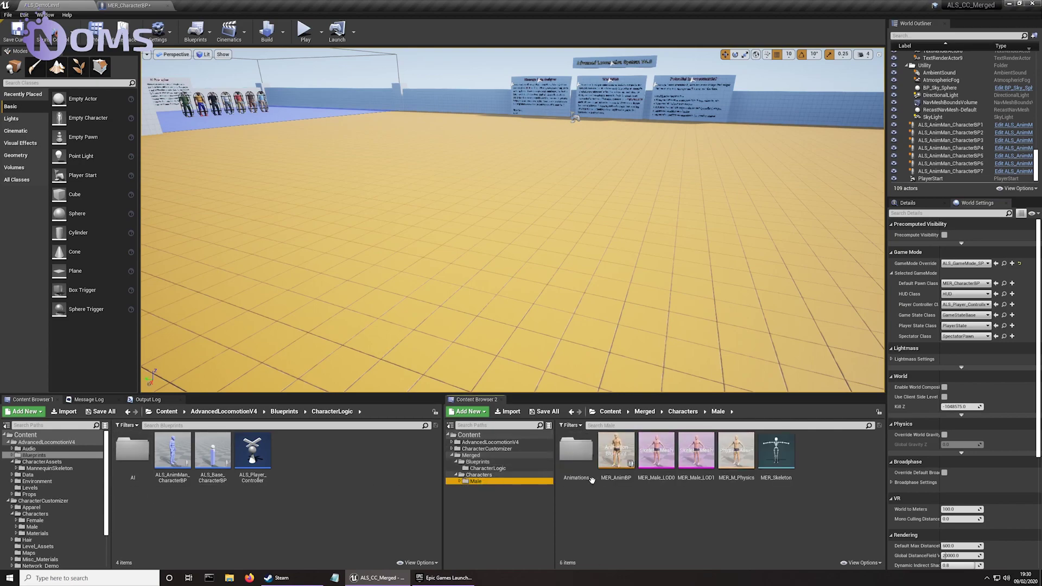
double_click(616, 453)
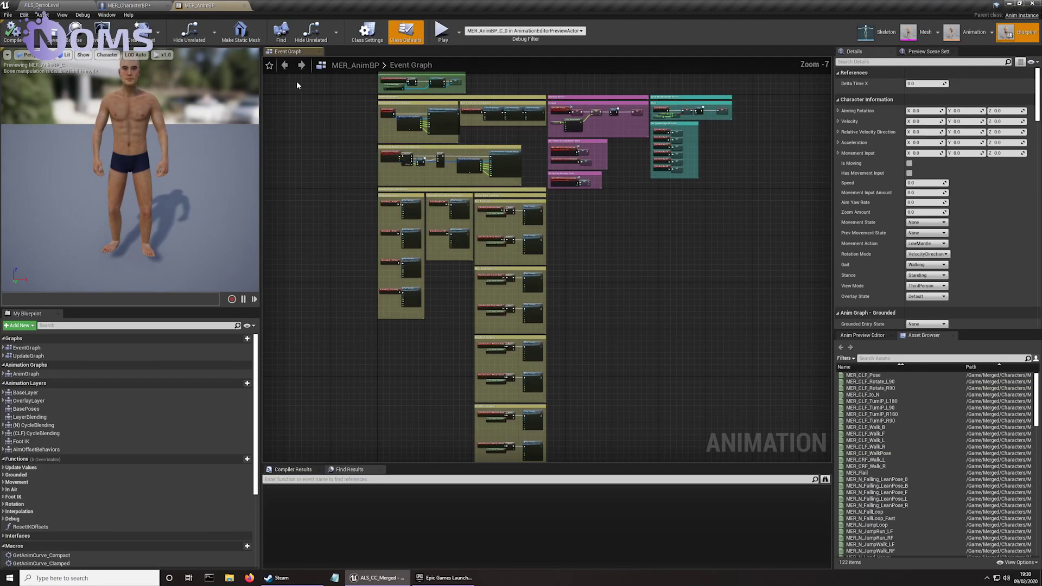
click(13, 33)
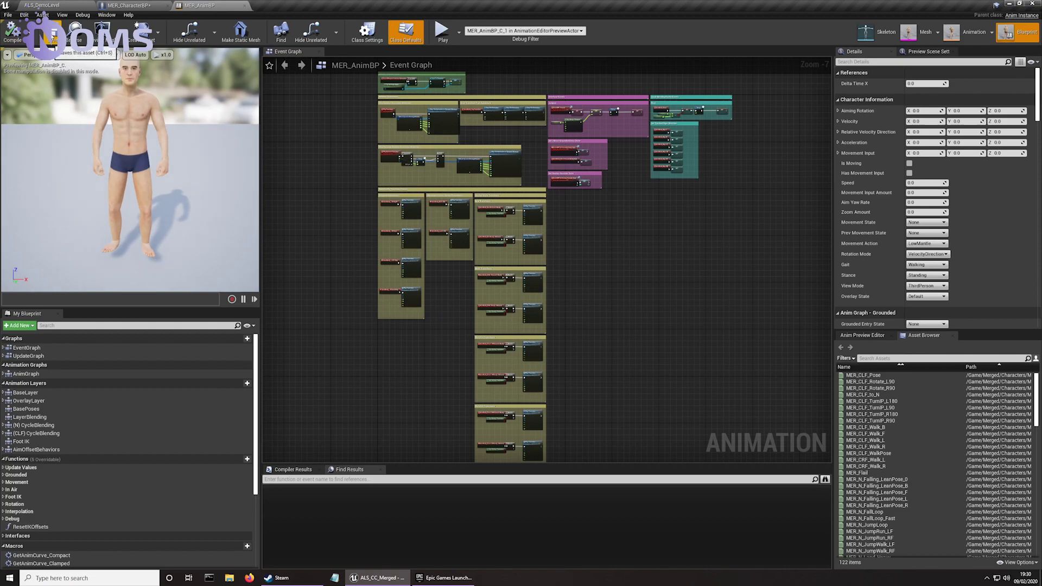
click(52, 36)
- Open the Foot IK layer from MER_AnimBP's AnimGraph and find its Apply IK to Feet nodes
right_drag(709, 262, 350, 217)
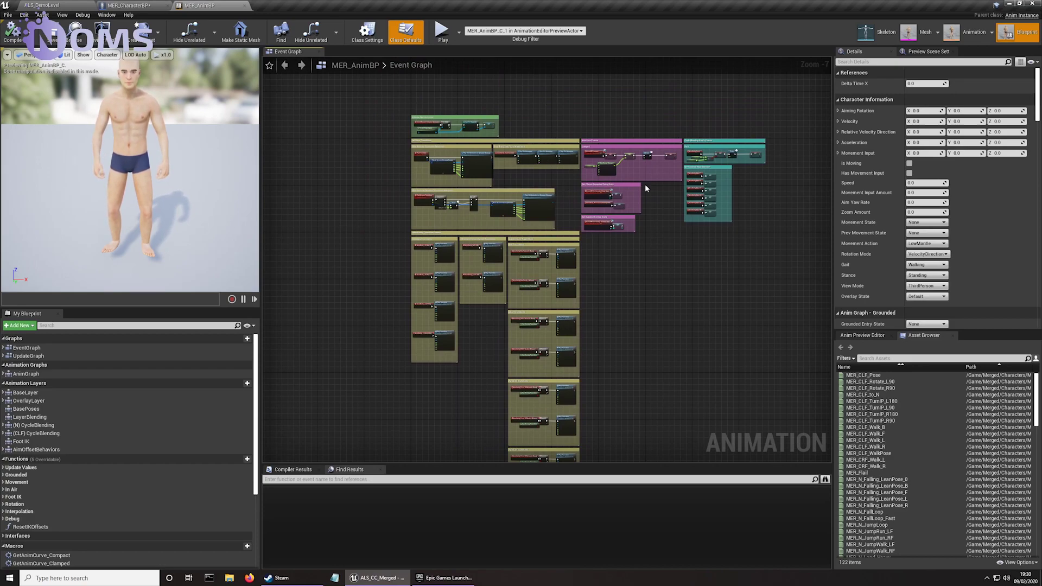
scroll(646, 189, up, 5)
right_drag(687, 336, 571, 285)
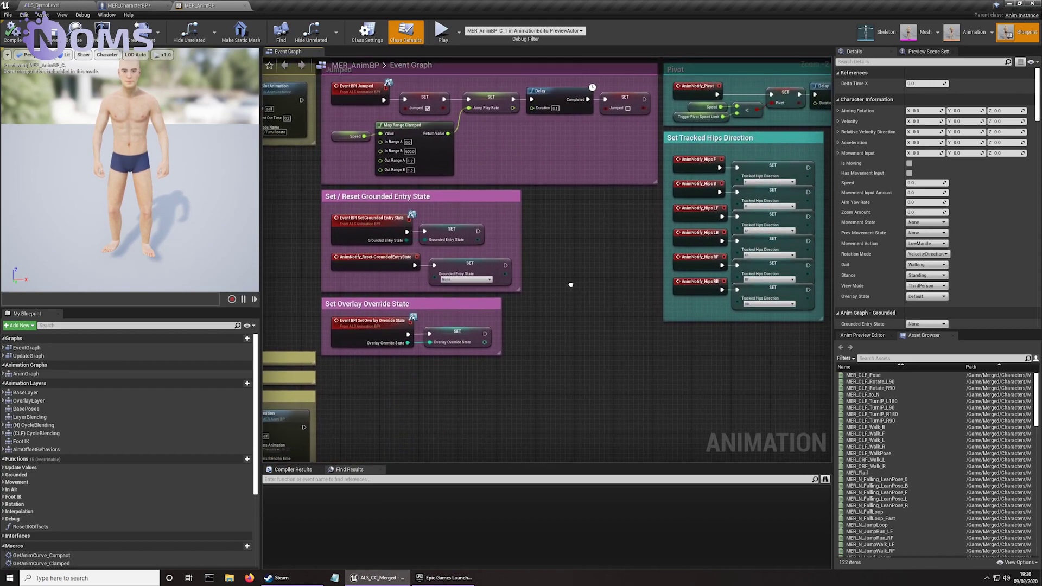
double_click(27, 374)
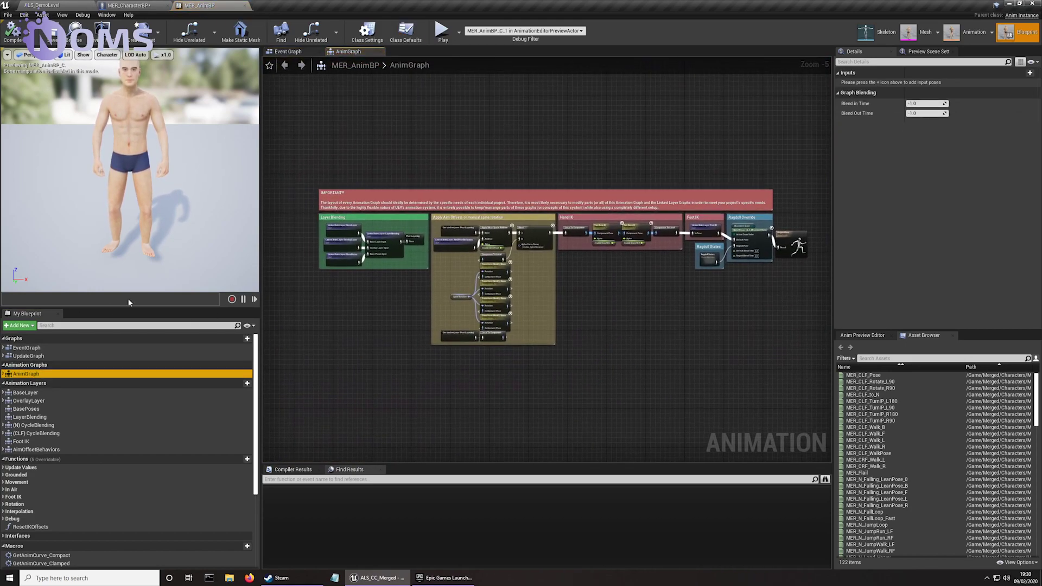
scroll(637, 219, up, 5)
right_drag(688, 237, 590, 260)
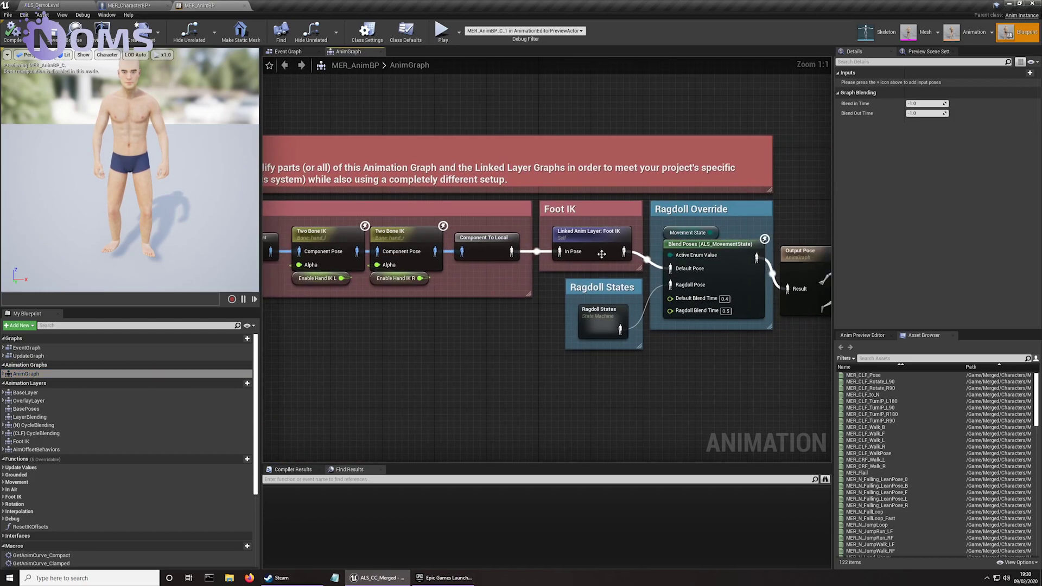
double_click(590, 255)
scroll(560, 269, up, 4)
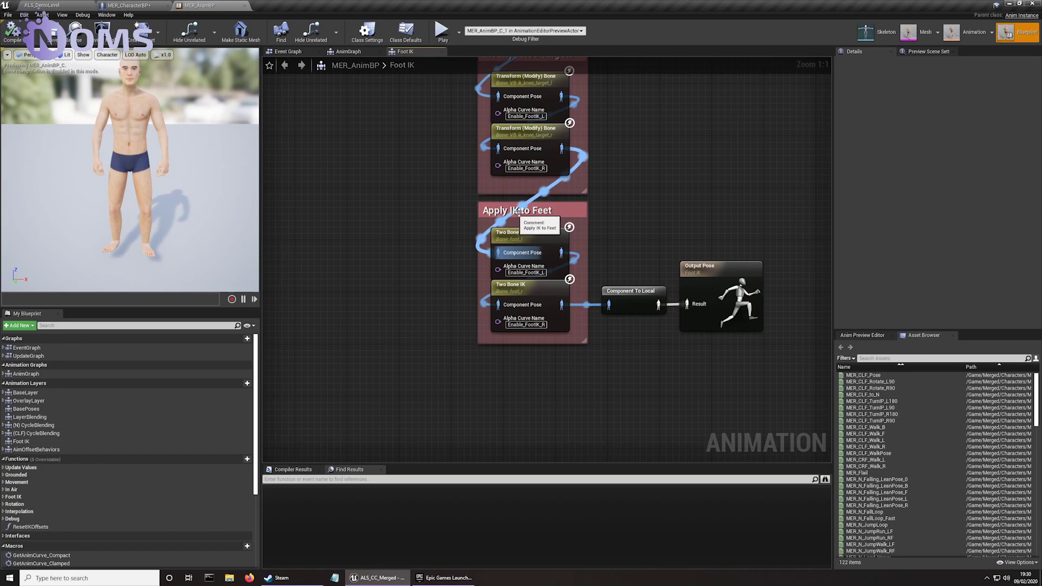
scroll(407, 217, down, 5)
scroll(435, 288, up, 5)
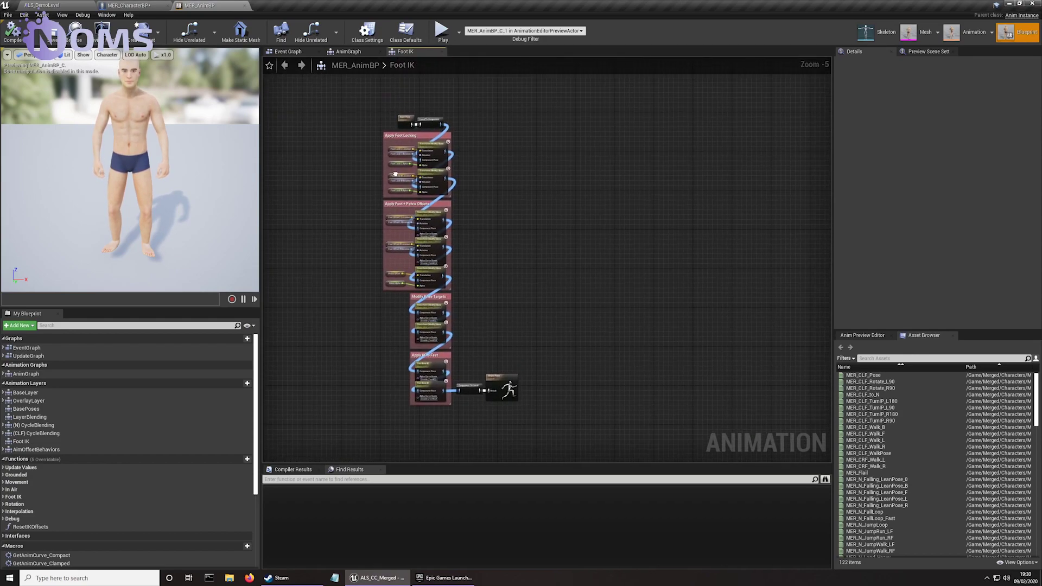
- Turn off Take Rotation from Effector Space on both foot Two Bone IK nodes, then compile and save MER_AnimBP
click(470, 215)
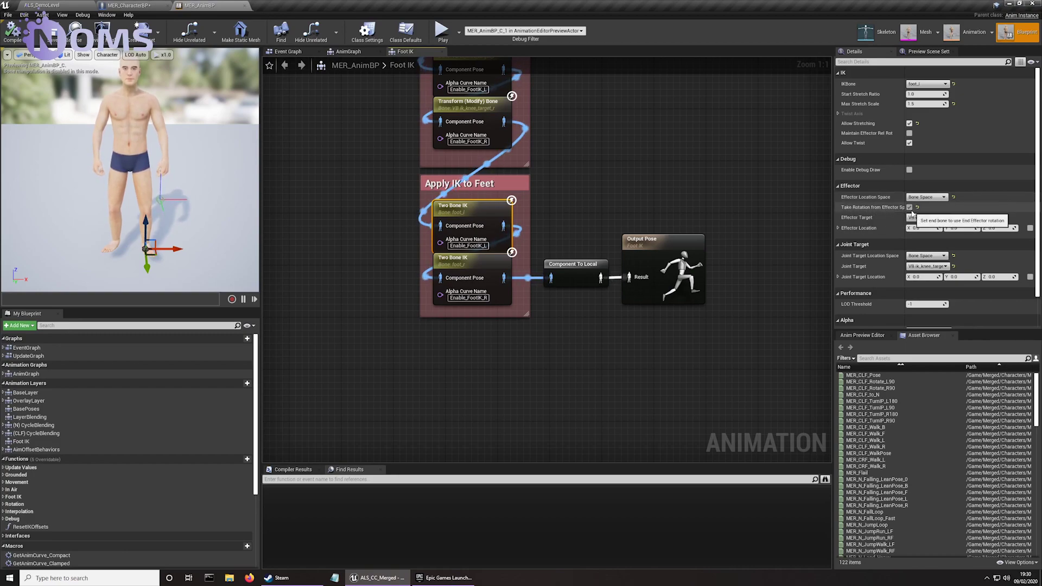
click(910, 208)
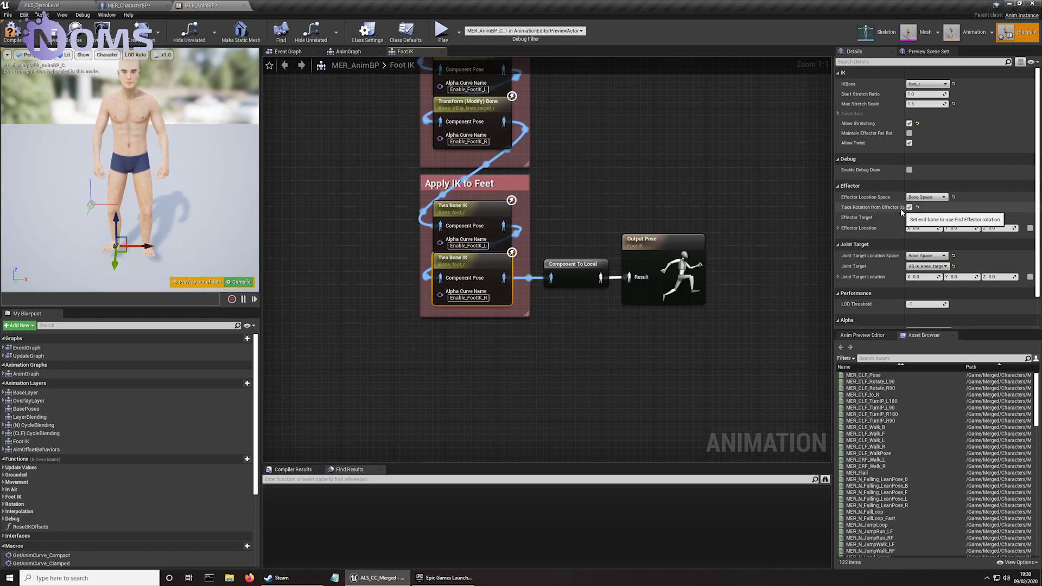
click(909, 207)
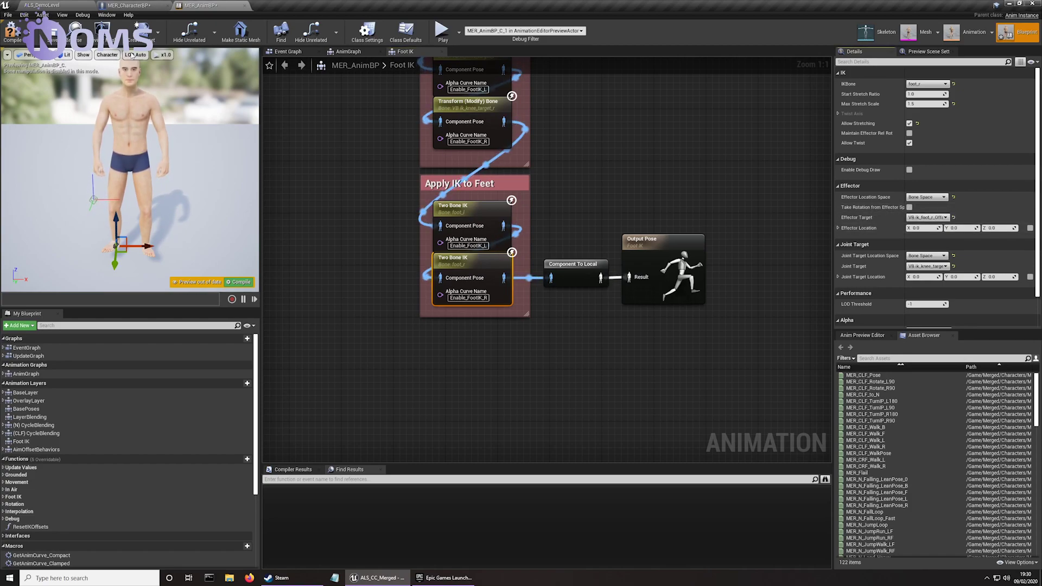
click(12, 32)
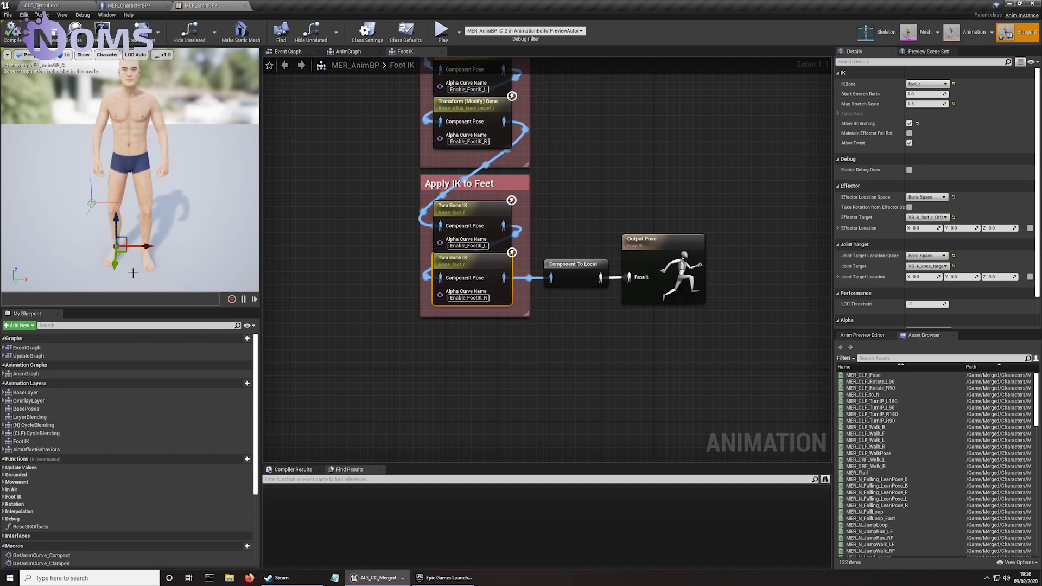
click(53, 36)
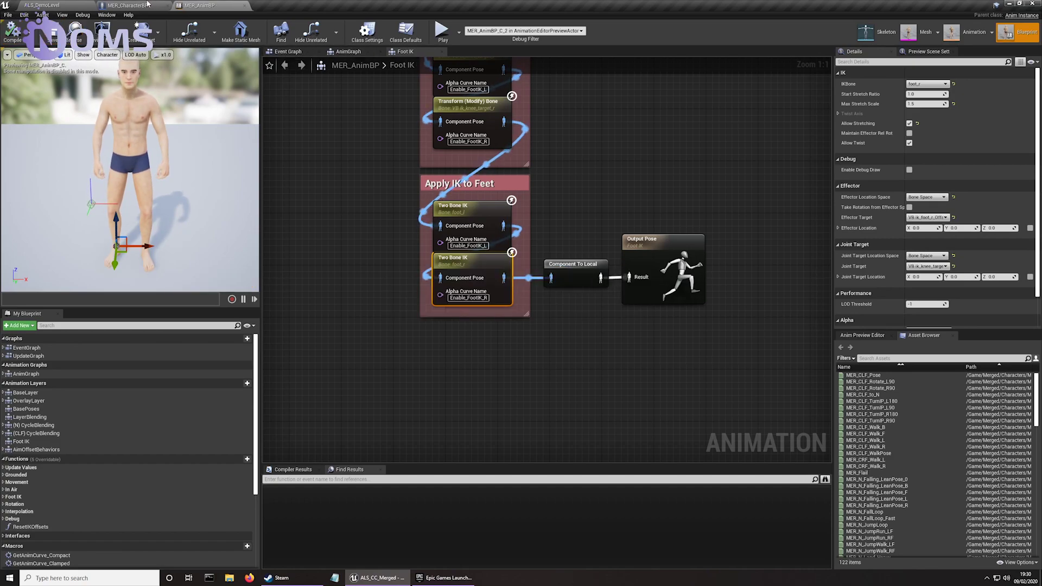
- Play ALS_DemoLevel and test the merged character's foot placement while running, jumping, ragdolling and standing on the rocks and arch
click(157, 5)
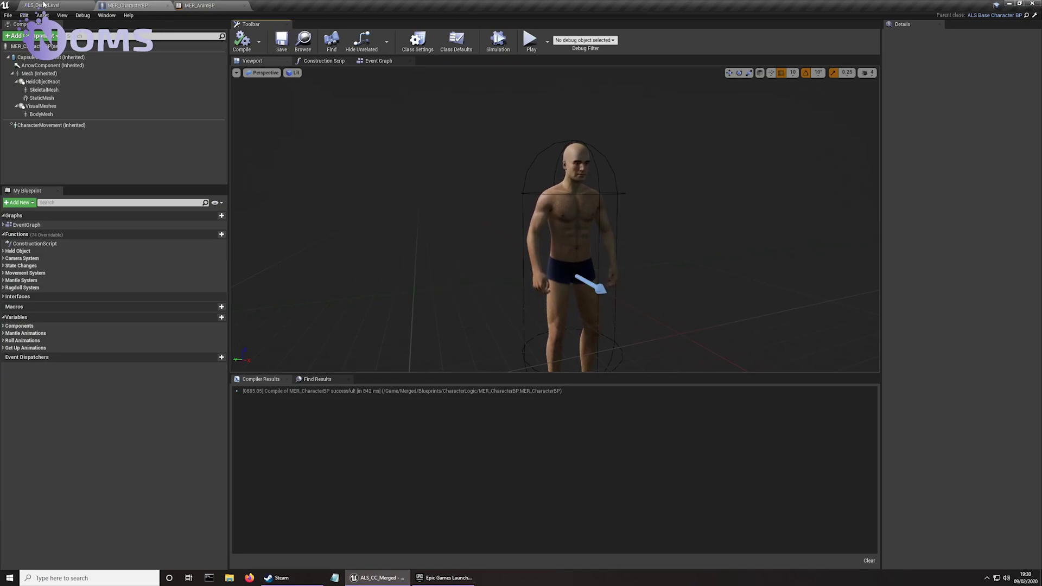
click(43, 5)
click(306, 31)
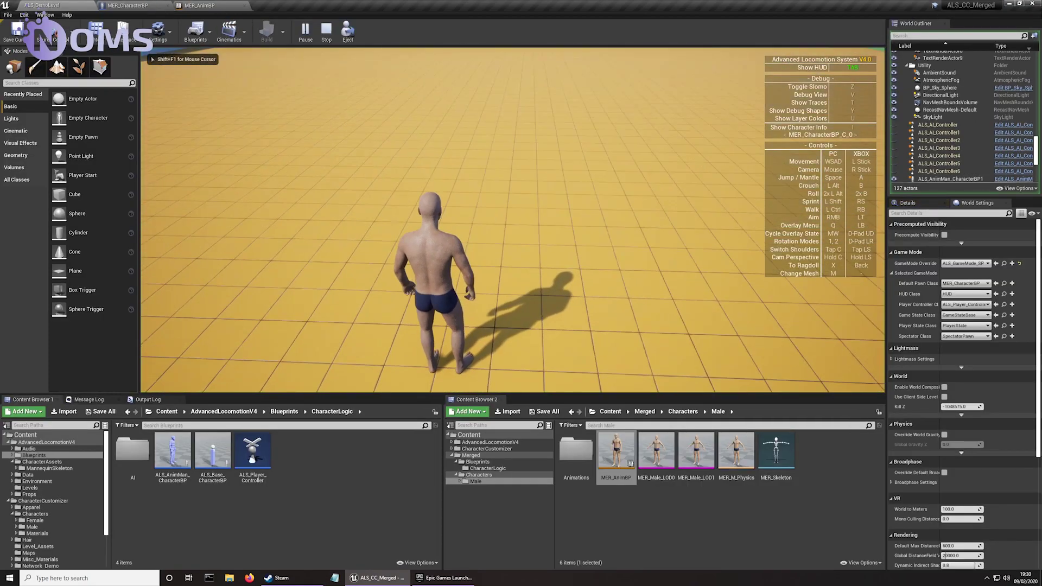
key(w)
key(w)
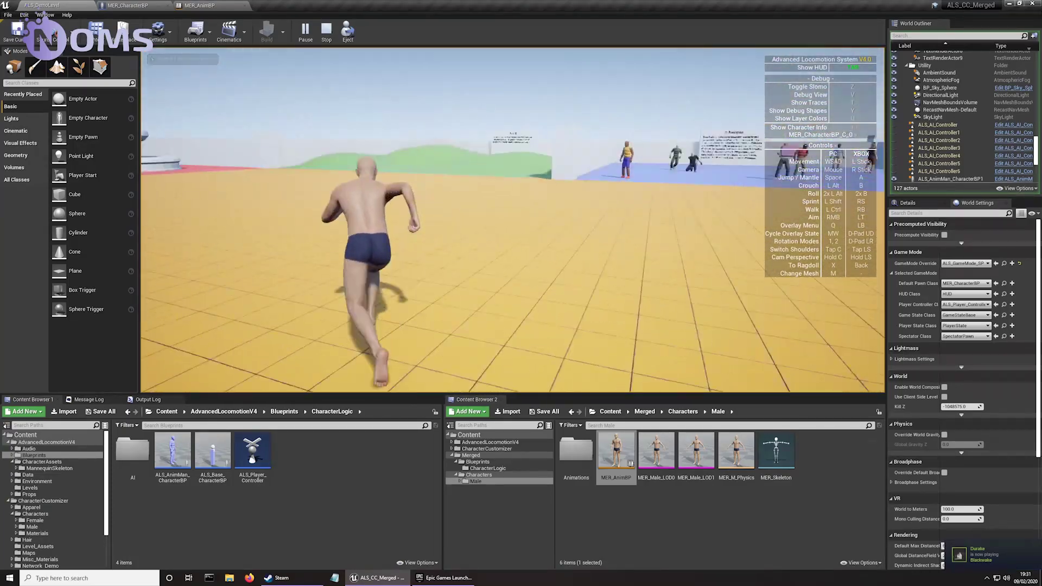
key(w)
key(w)
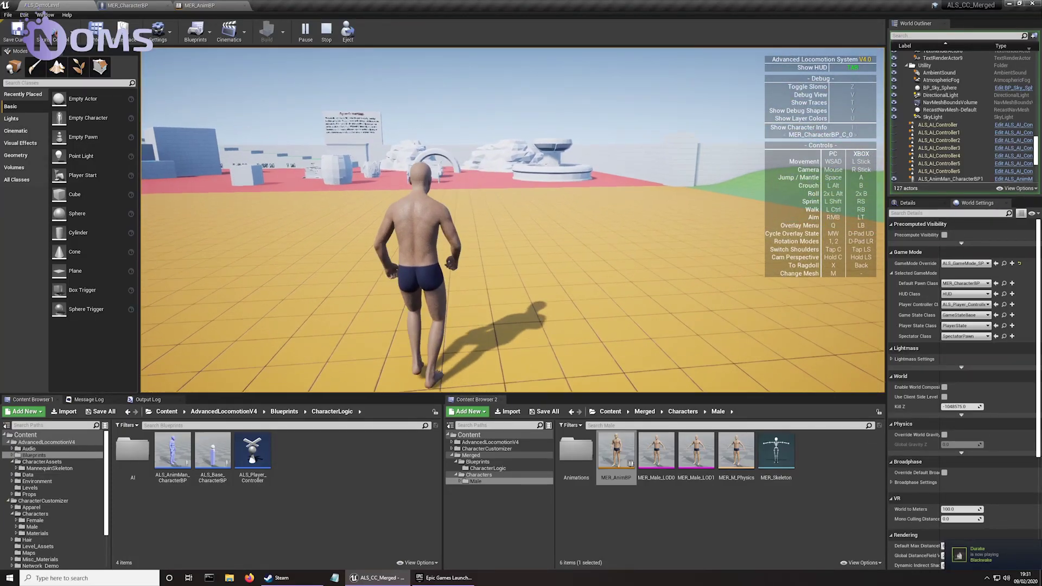
key(space)
key(x)
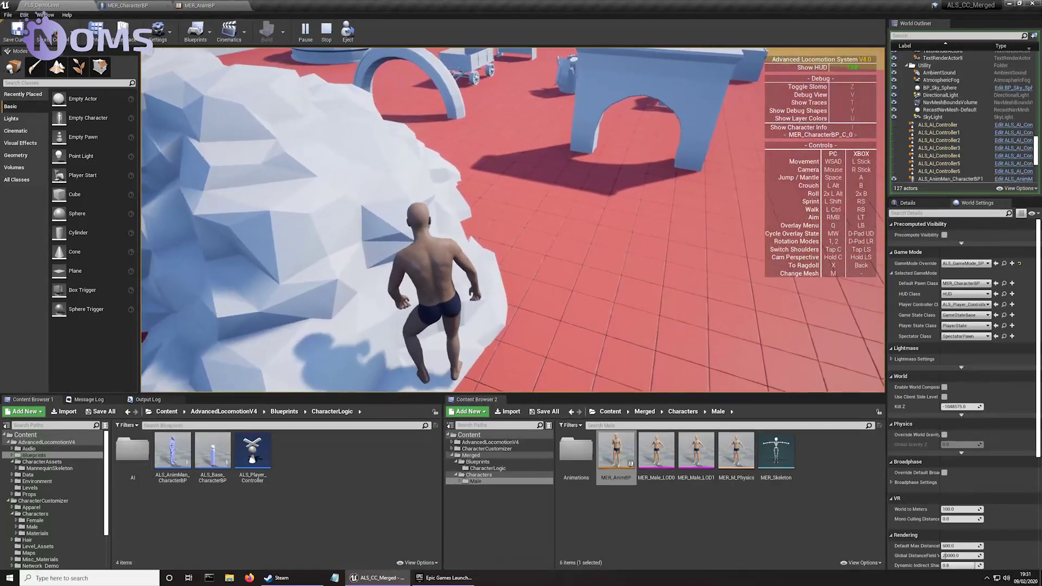
key(w)
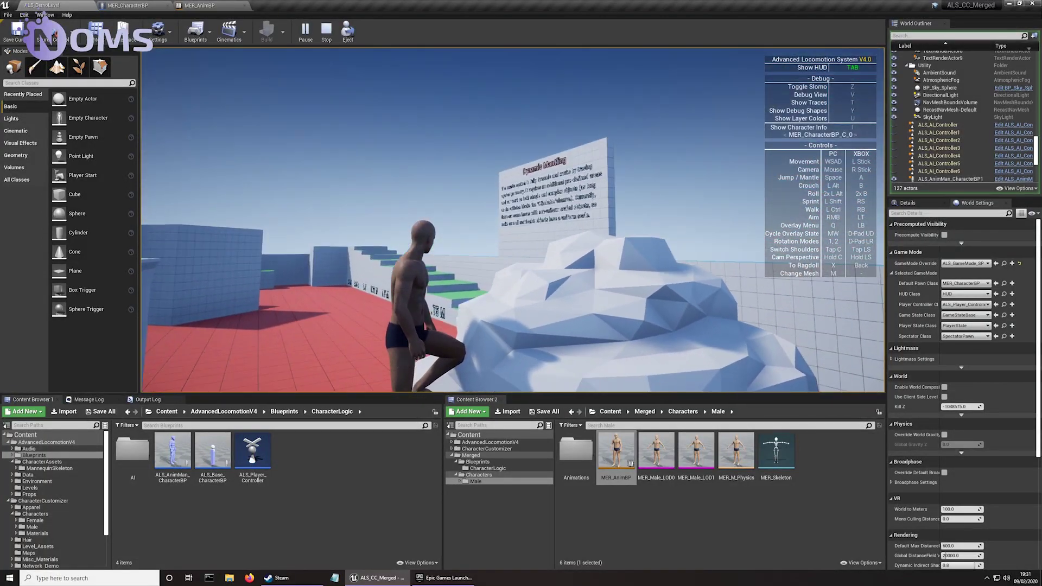
key(w)
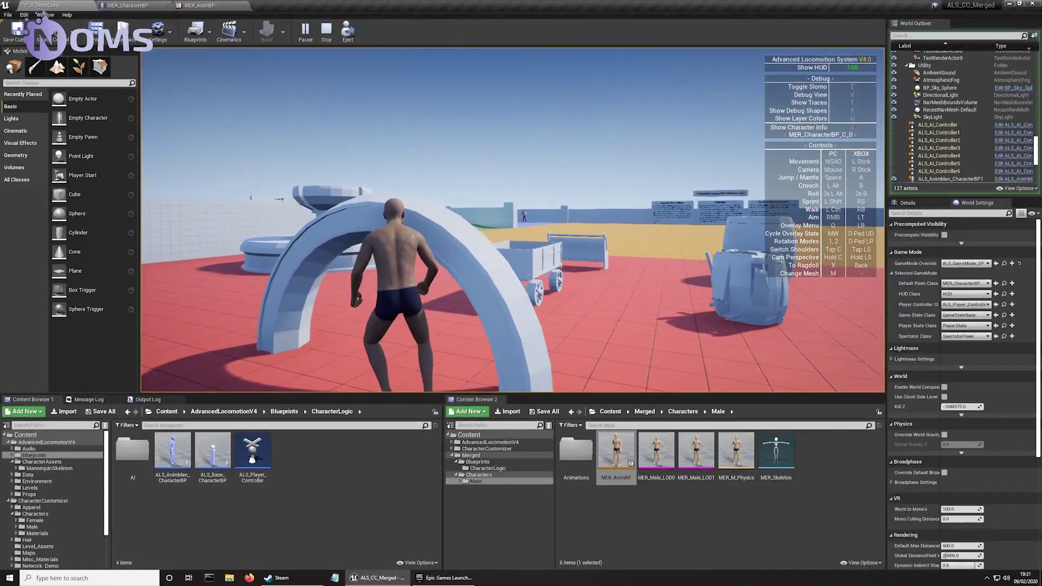
key(Escape)
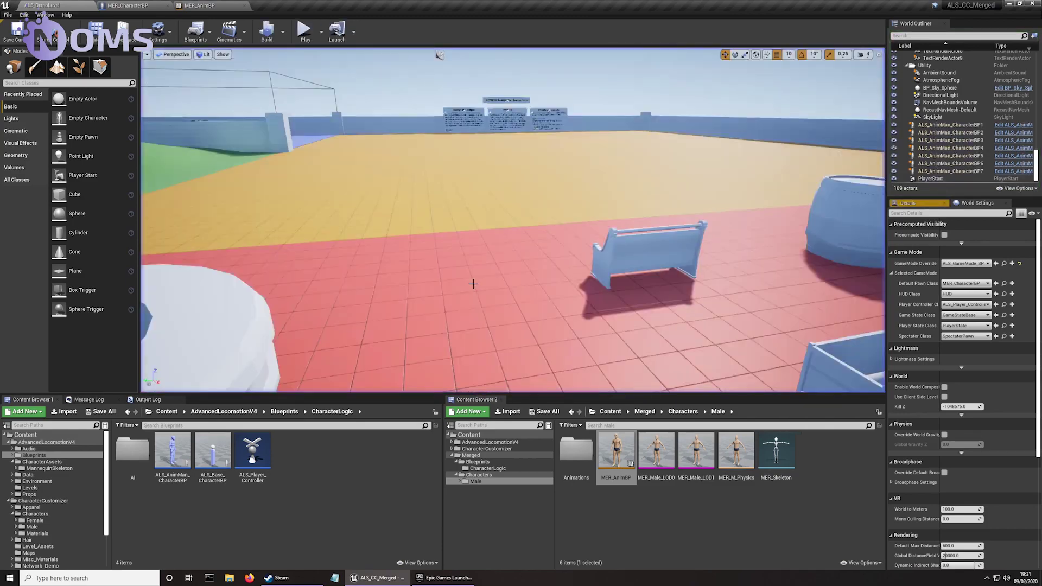
- Save the demo level again after the foot placement test
mouse_move(488, 286)
right_down()
mouse_move(489, 244)
mouse_move(487, 303)
right_up()
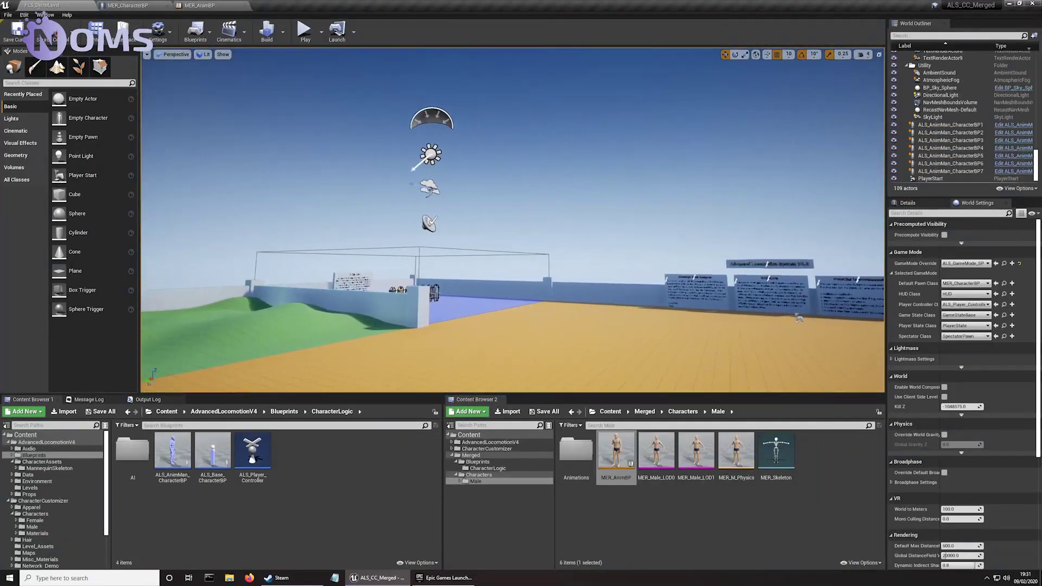
key(ctrl+s)
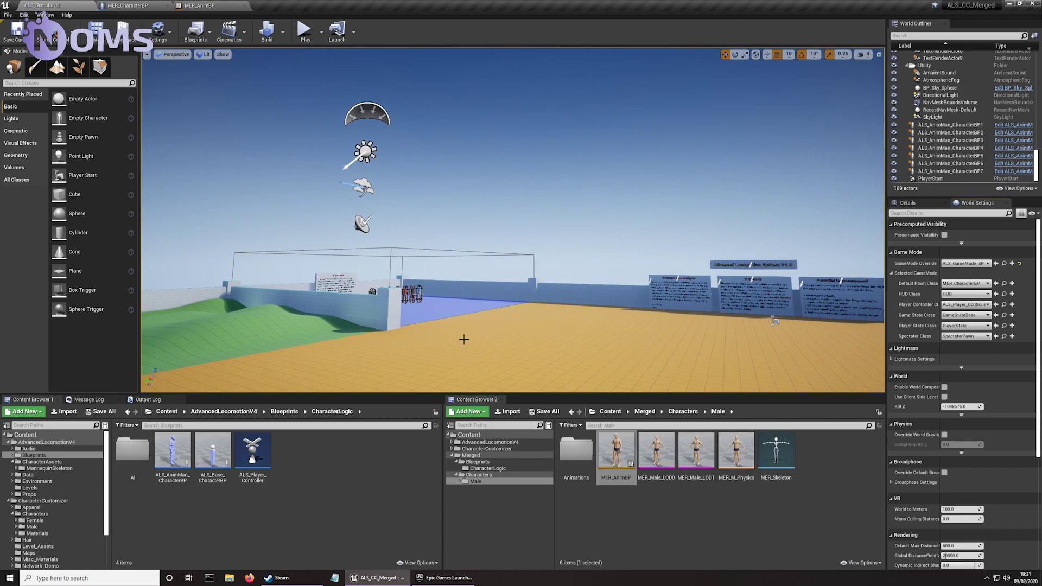
right_drag(470, 254, 531, 270)
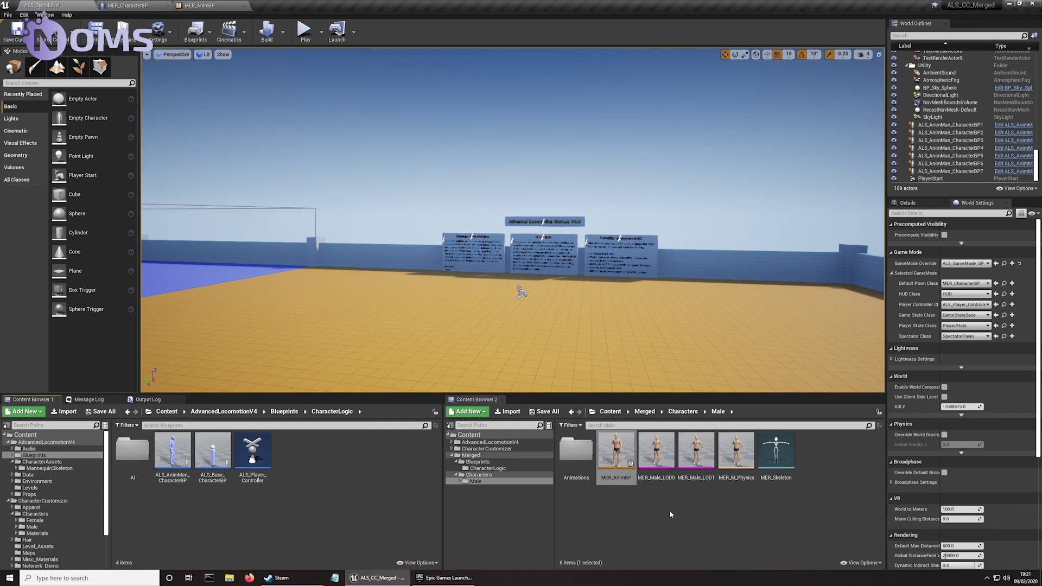
- Open MER_CharacterBP from Merged/Blueprints/CharacterLogic, expand its Mantle, Roll and Get Up Animations variables, and select LandRoll_Default
click(651, 522)
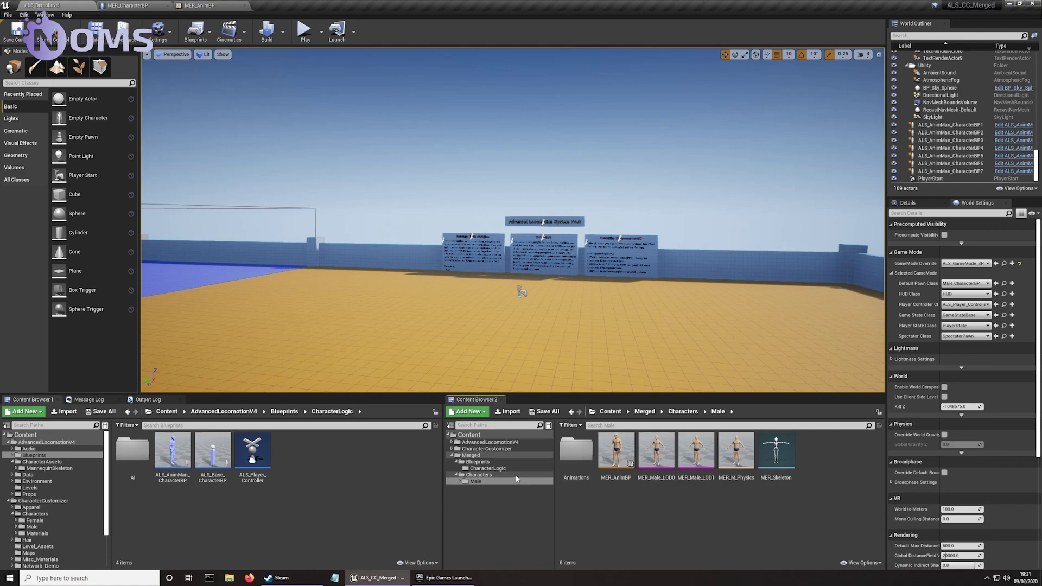
click(500, 468)
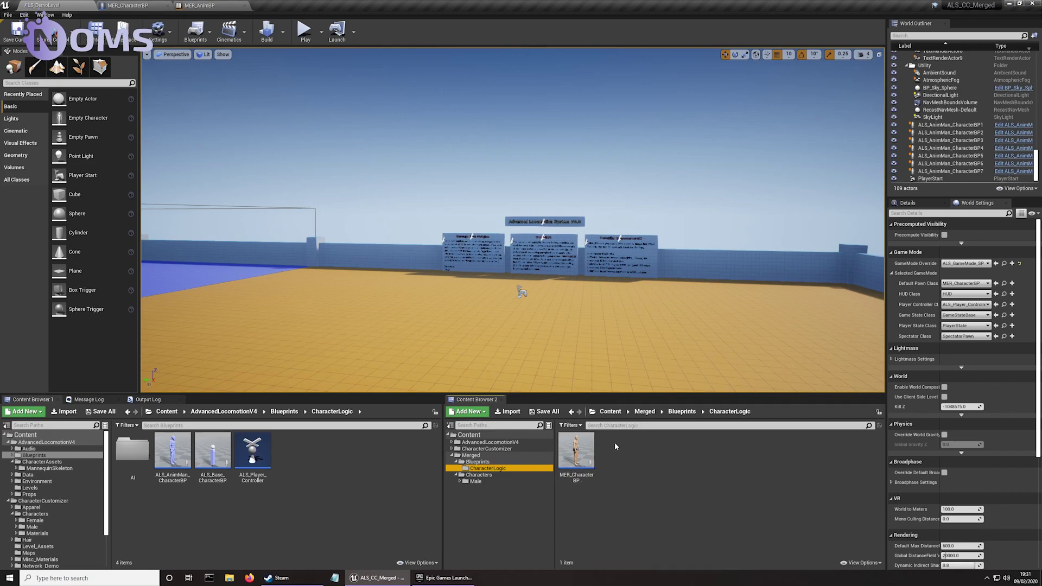
double_click(577, 451)
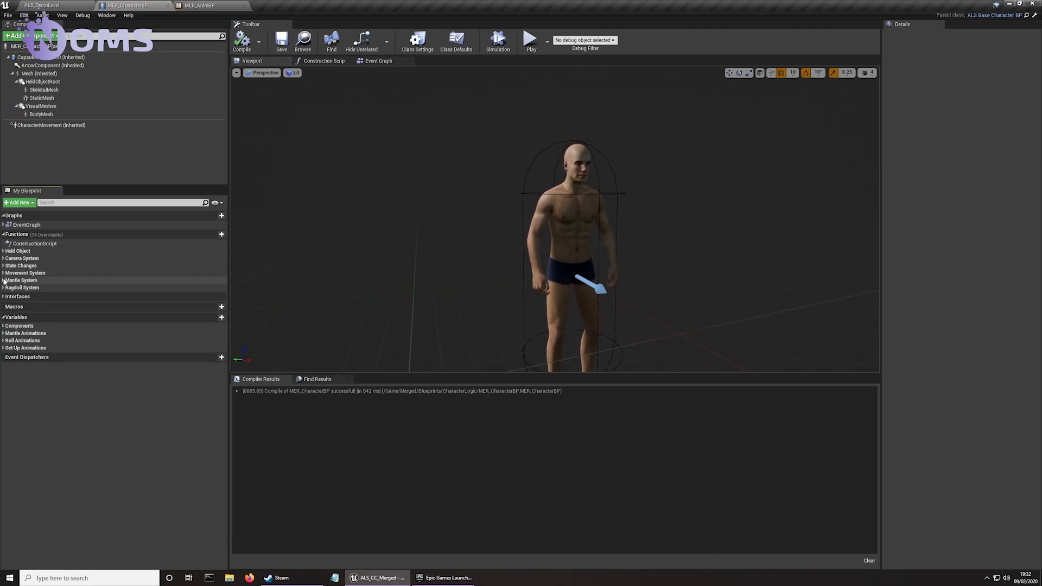
click(4, 332)
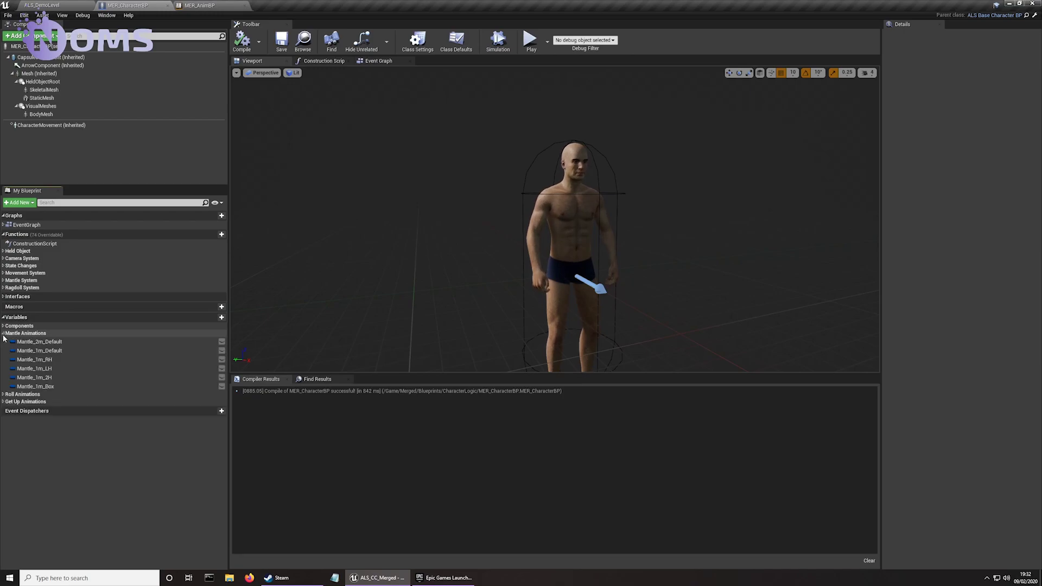
click(3, 395)
click(4, 438)
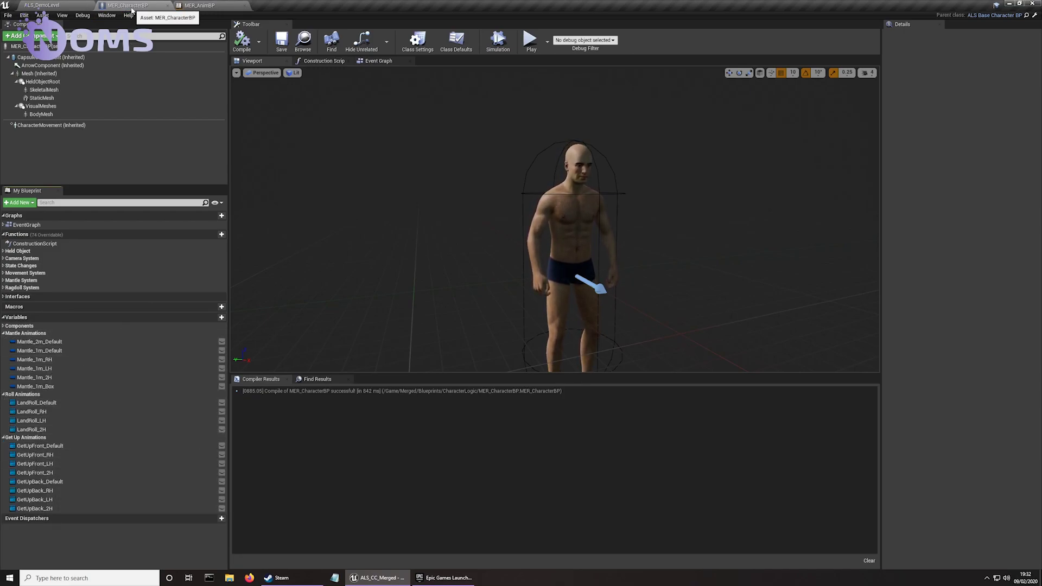
click(73, 405)
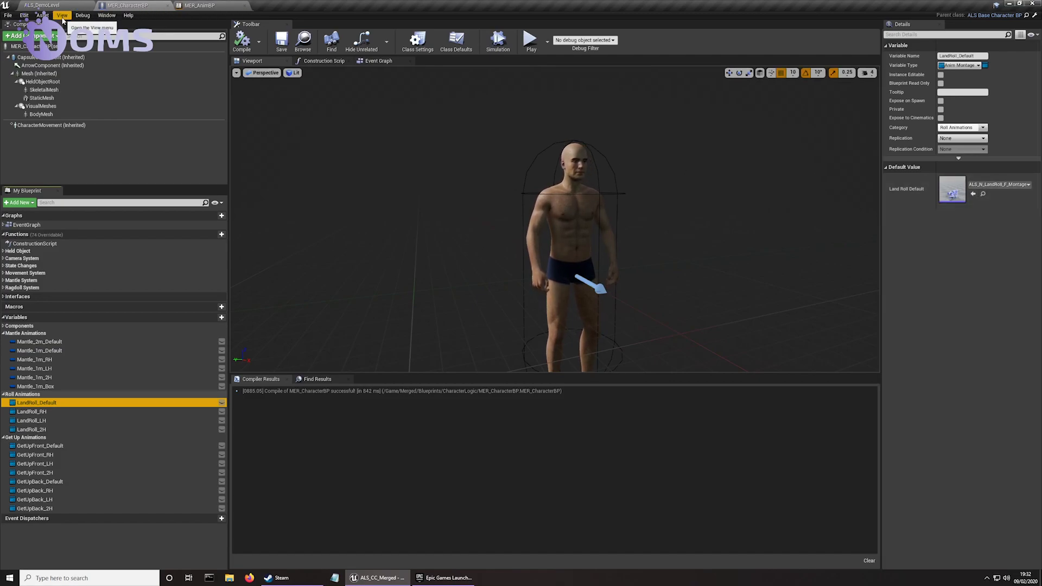
- Open Content Browser 3 in the MER_CharacterBP editor and dock it beneath the Compiler Results
click(42, 15)
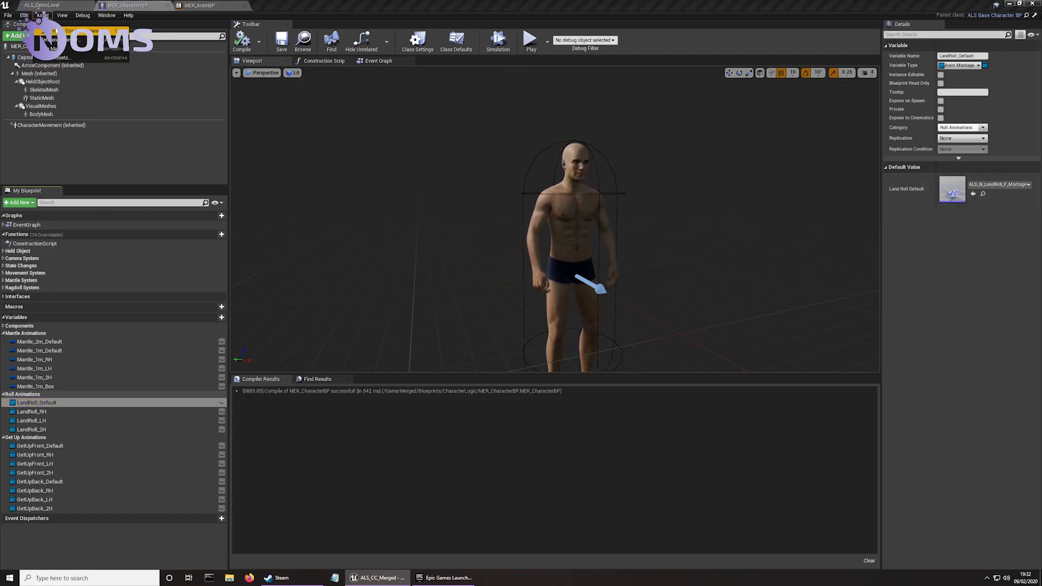
mouse_move(107, 15)
mouse_move(157, 158)
click(220, 177)
drag(369, 175, 285, 481)
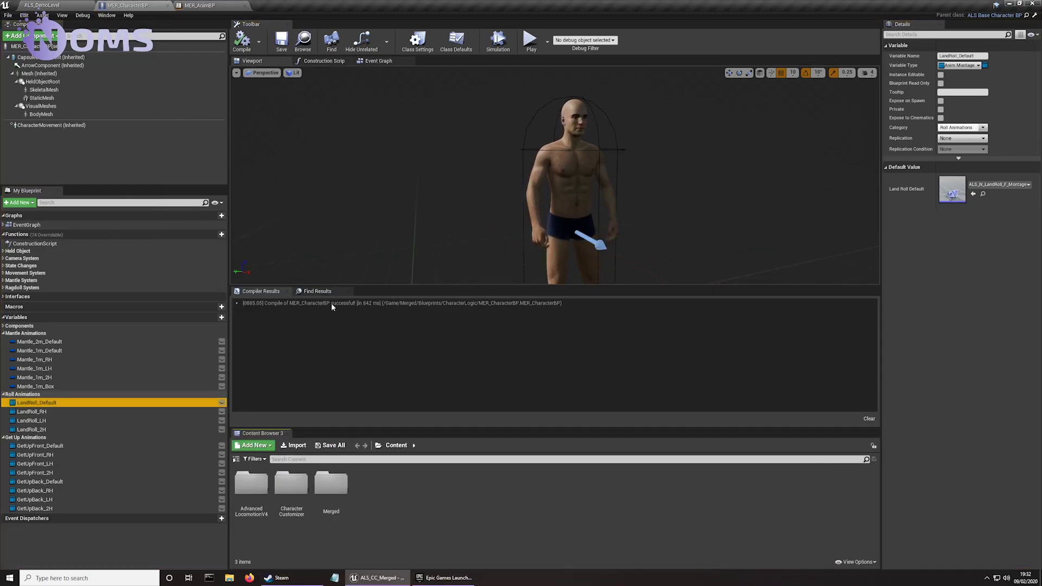
right_drag(471, 240, 478, 221)
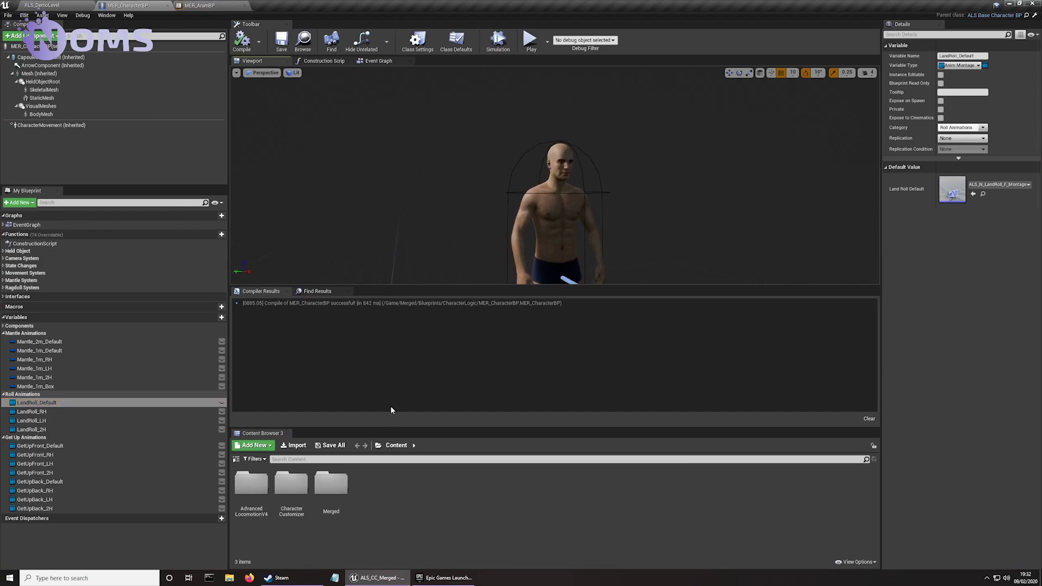
- Enlarge the docked Content Browser 3 by shrinking the Compiler Results area, and show its folder tree
drag(415, 293, 507, 217)
drag(539, 133, 555, 1)
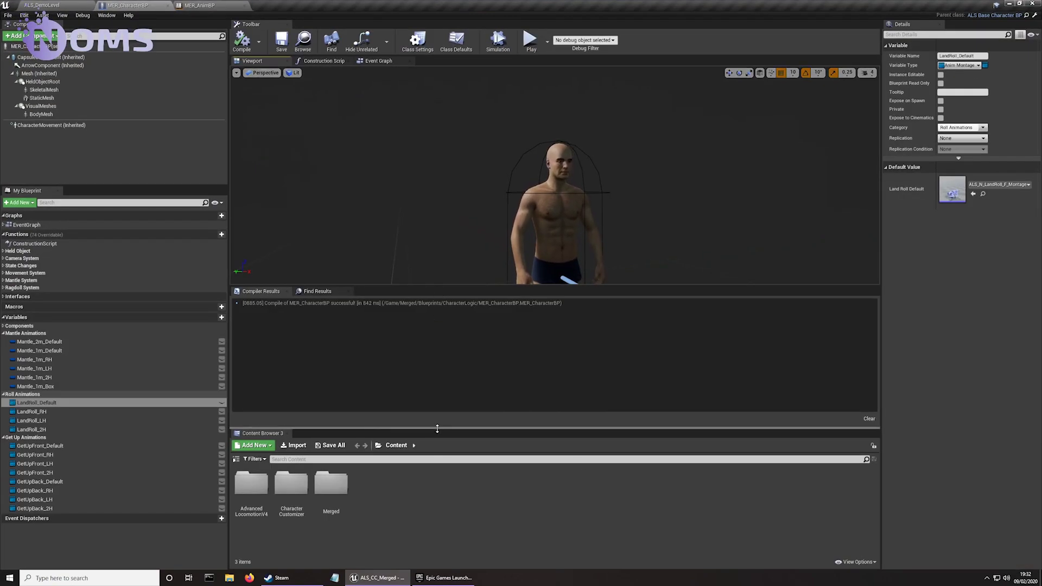
drag(437, 428, 437, 322)
click(236, 354)
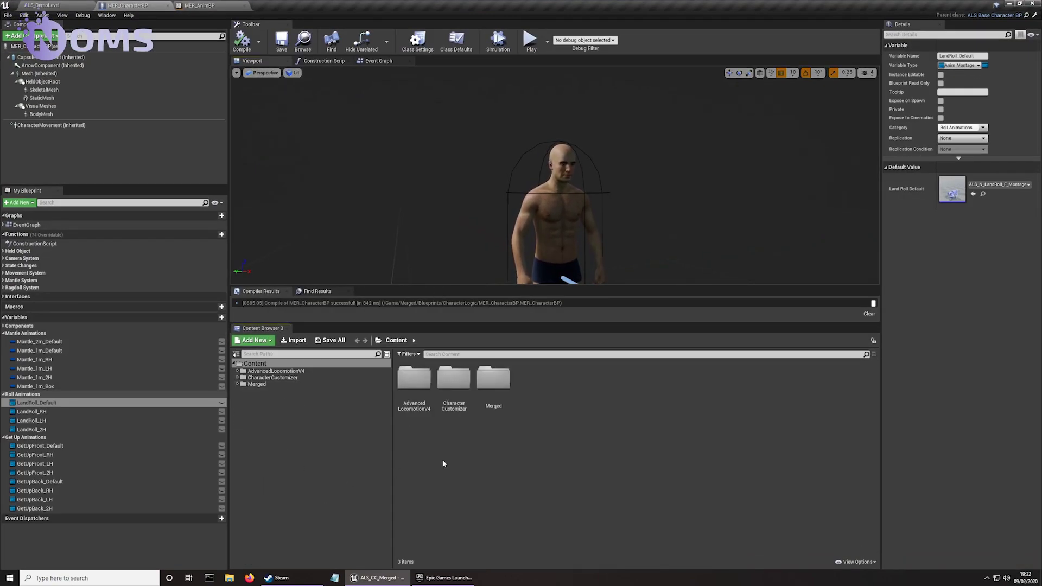
- Set up a retargeted duplicate of LandRoll_Default's montage, replacing ALS_ with MER_ in its name and storing it in Merged/Characters/Male/Animations
click(983, 194)
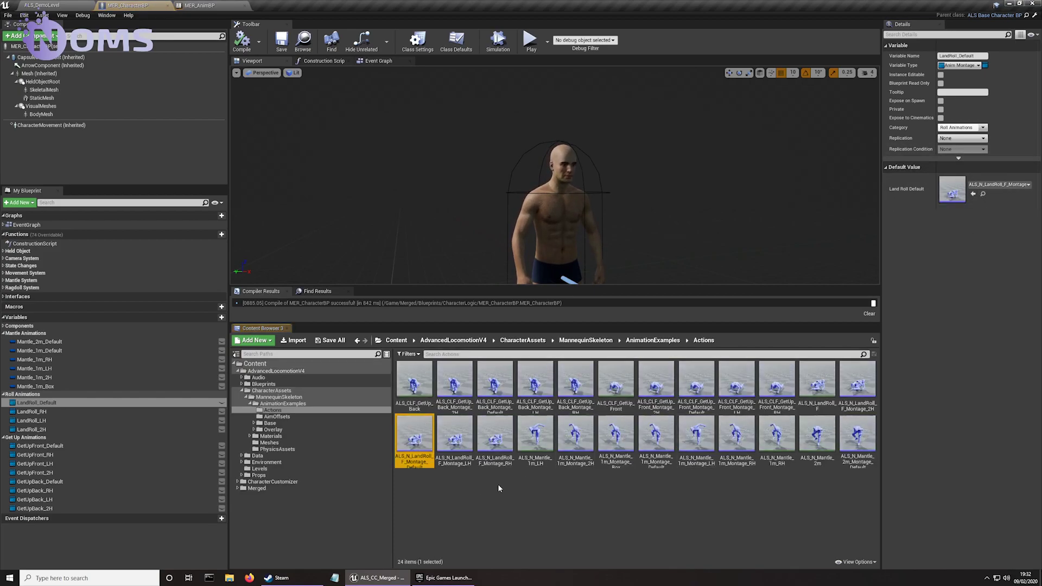
right_click(418, 443)
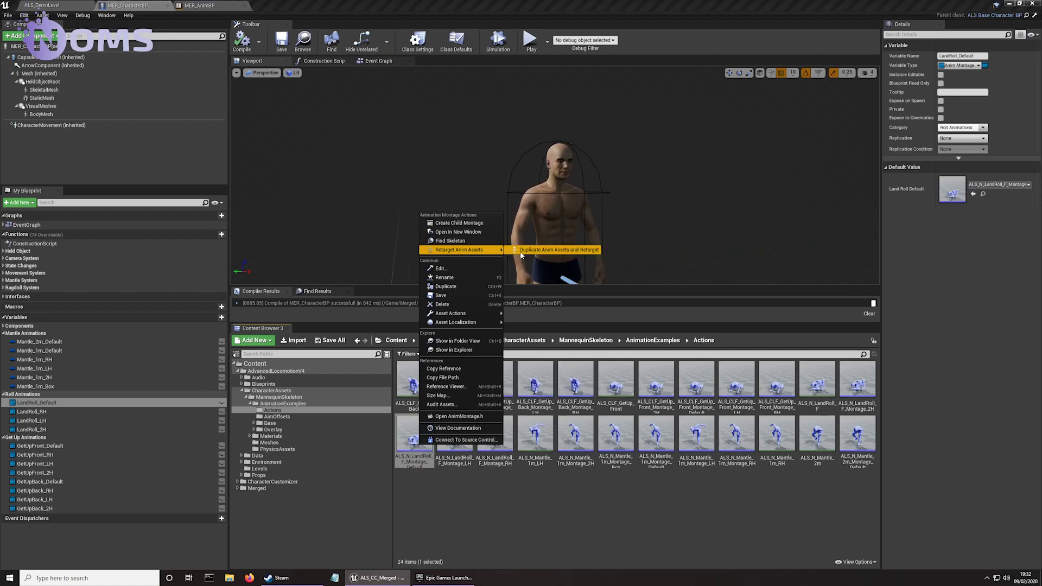
click(510, 250)
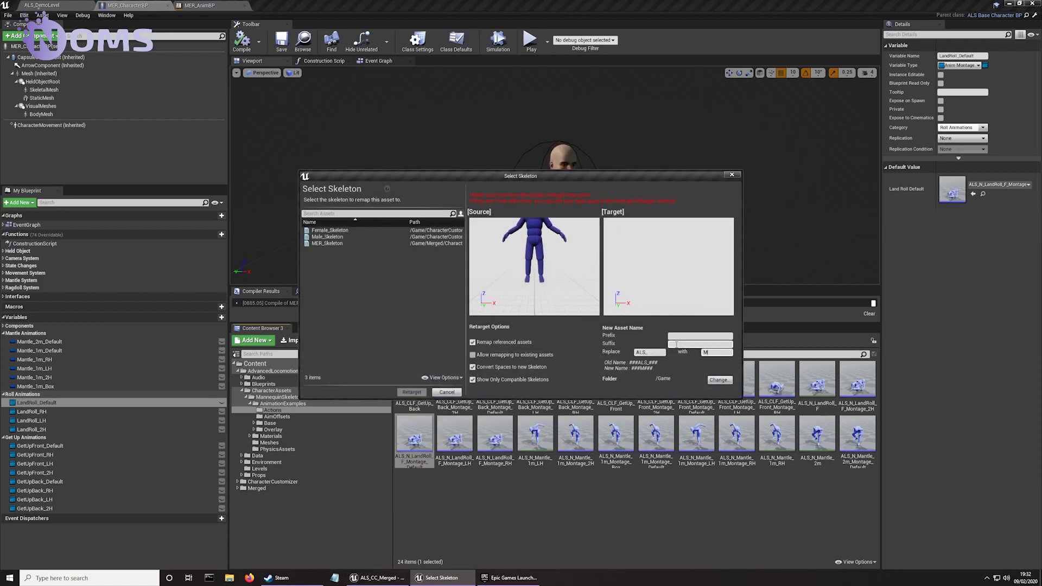
click(717, 380)
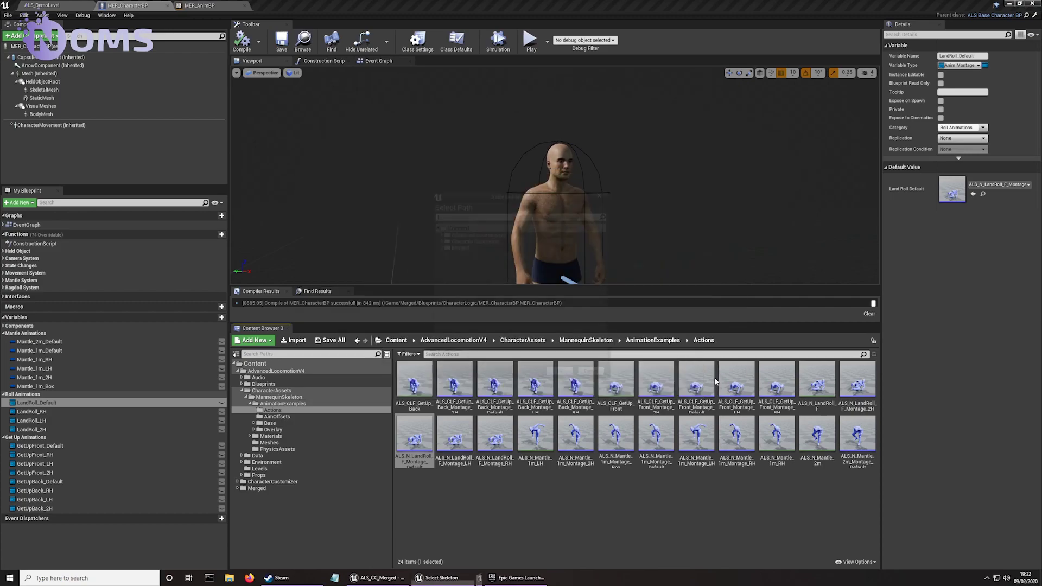
click(438, 246)
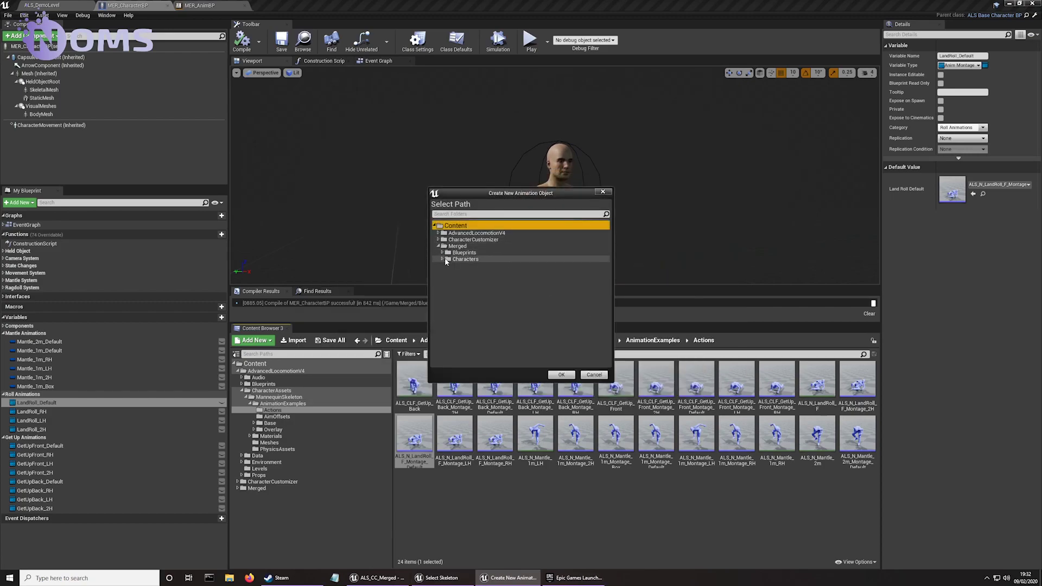
double_click(444, 259)
click(447, 266)
click(473, 272)
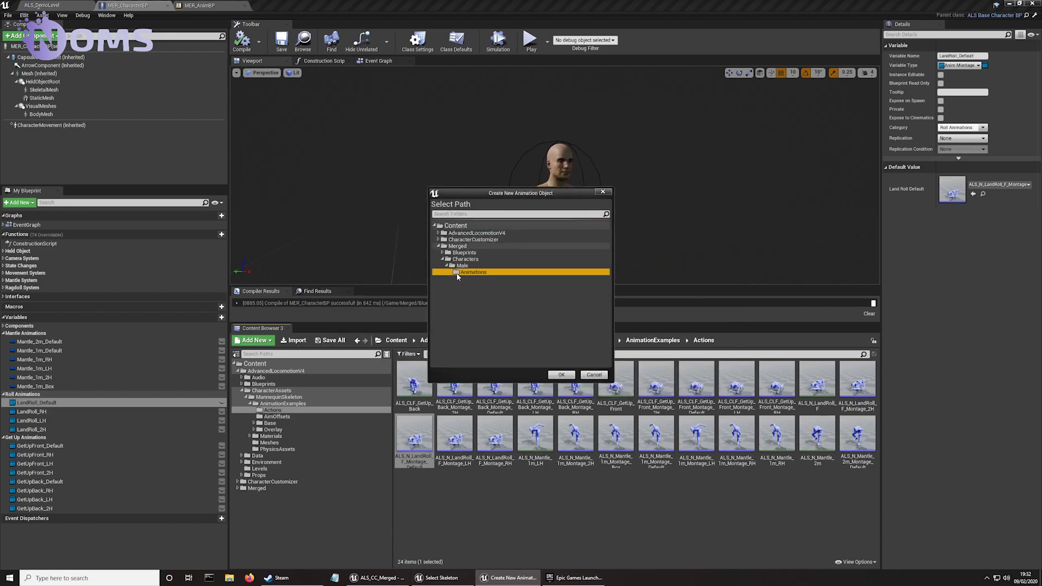
click(561, 375)
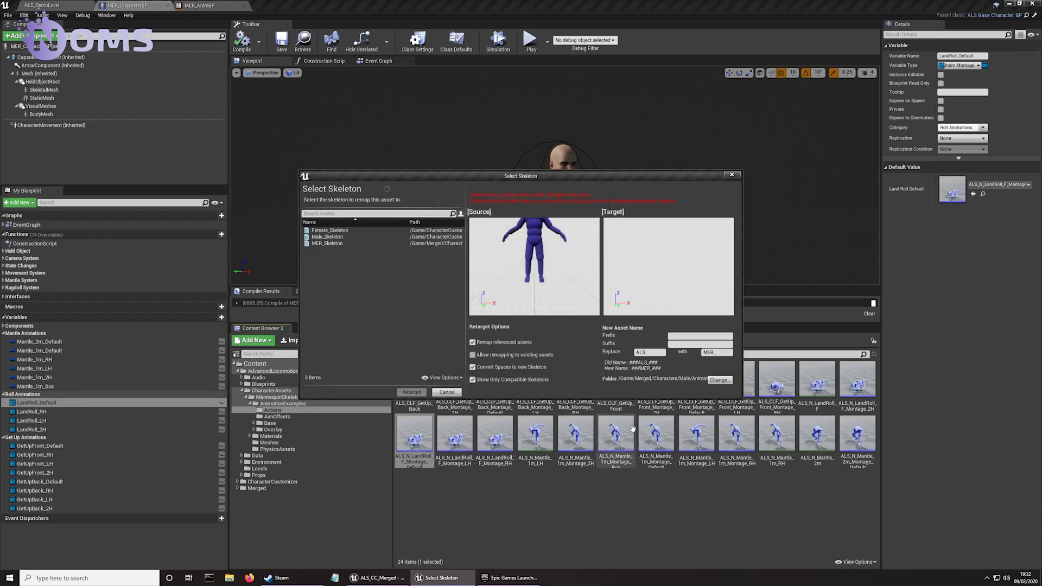
- Retarget the duplicate to MER_Skeleton and assign MER_N_LandRoll_F_Montage_Default as LandRoll_Default's value
click(335, 244)
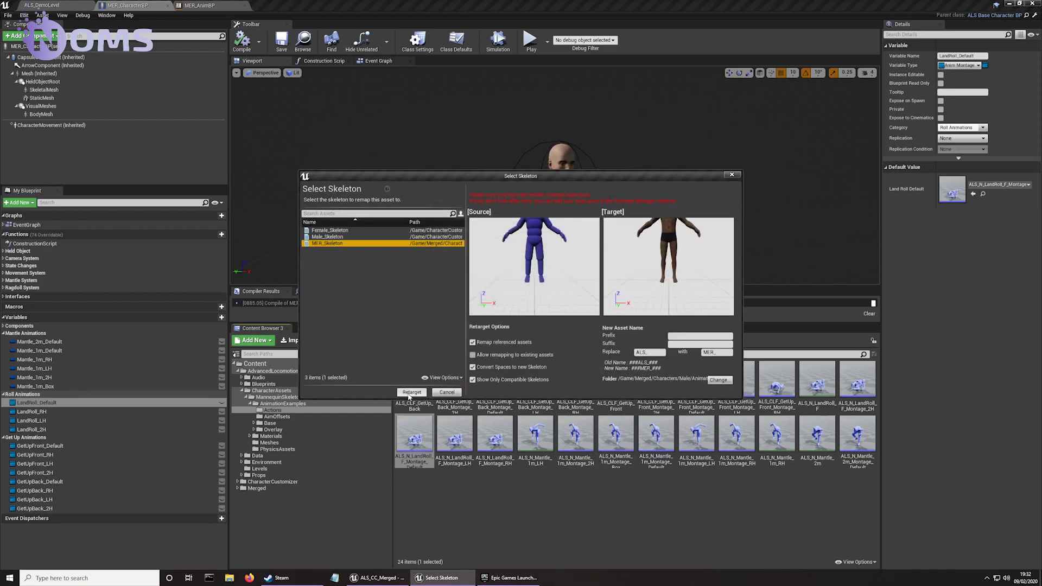
click(411, 393)
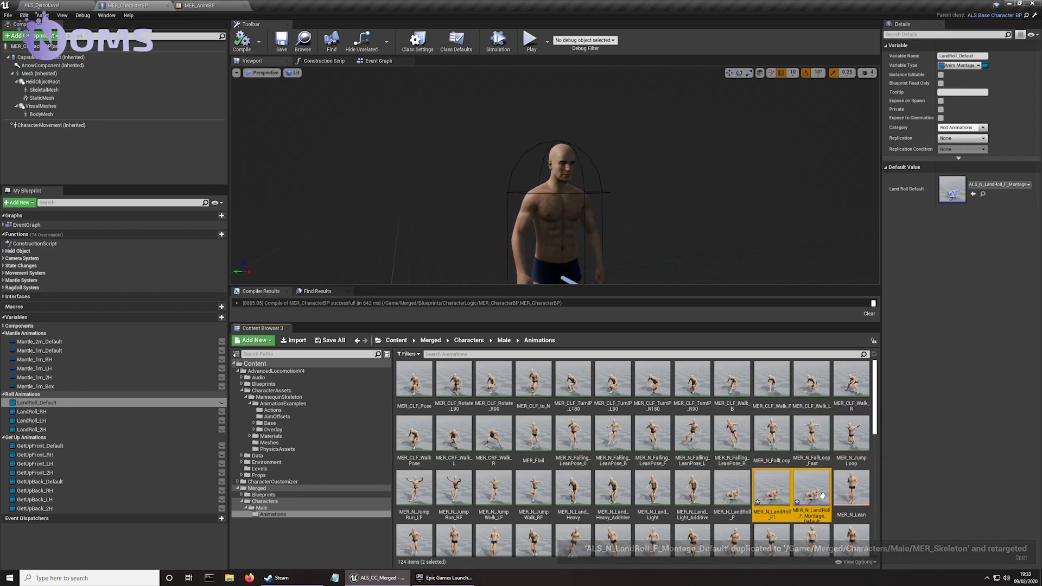
click(811, 488)
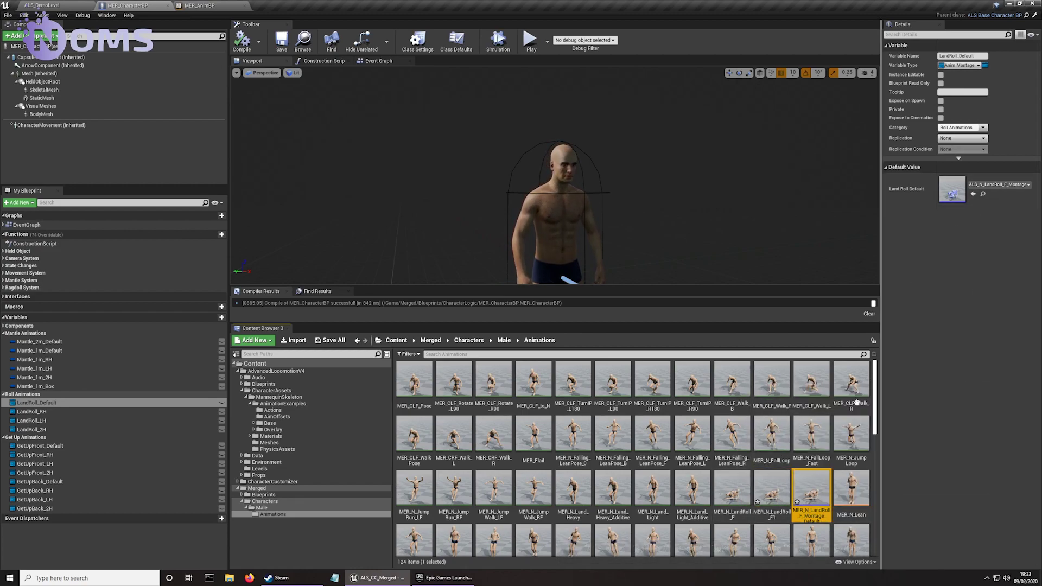
click(975, 195)
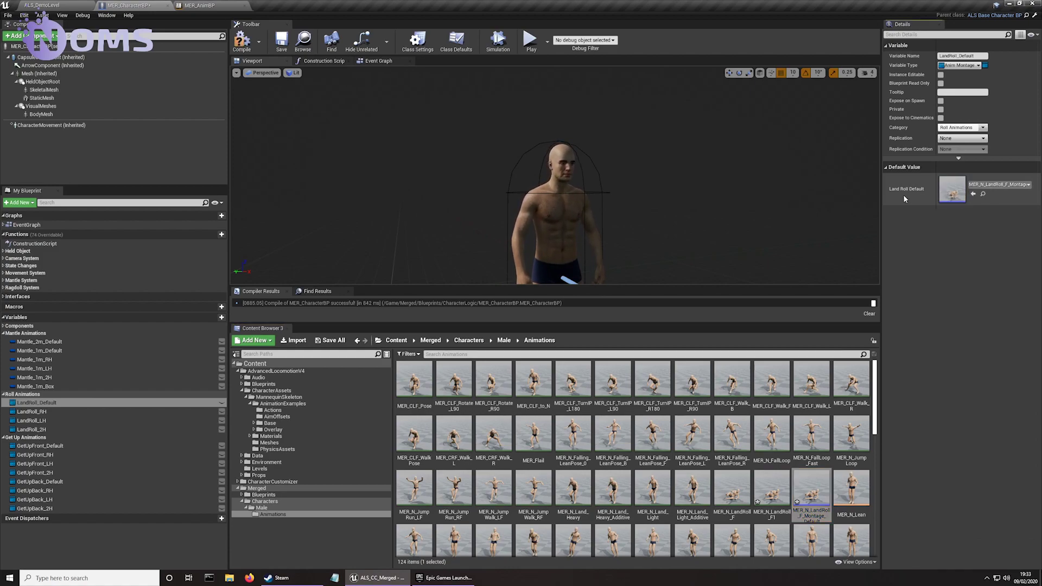
- Locate LandRoll_RH's montage and start a retargeted duplicate with ALS_ replaced by MER_ in the name
click(32, 412)
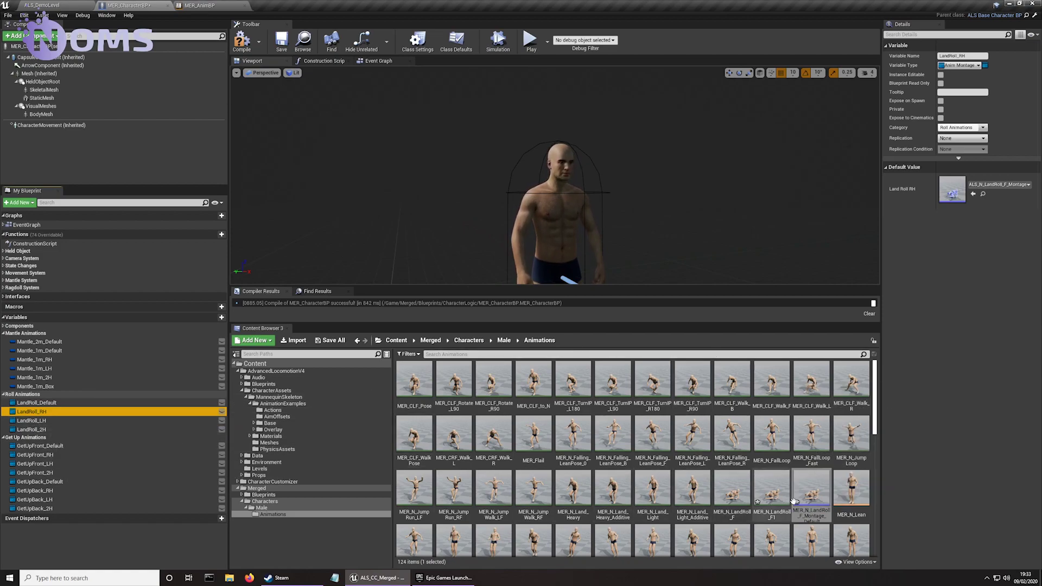
click(983, 194)
right_click(491, 434)
mouse_move(542, 249)
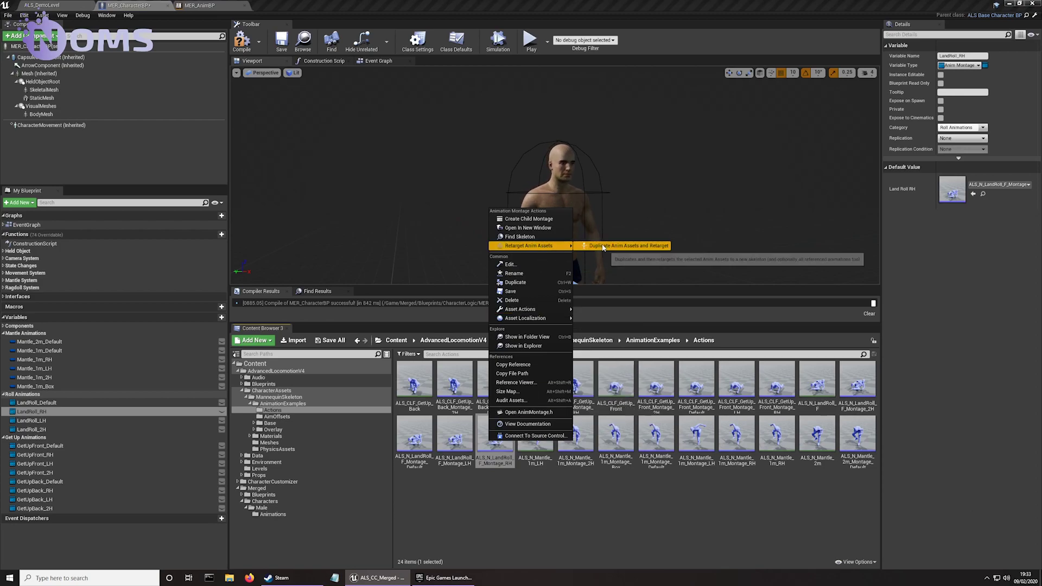
click(602, 246)
text(ALS_)
key(Tab)
text(MER_)
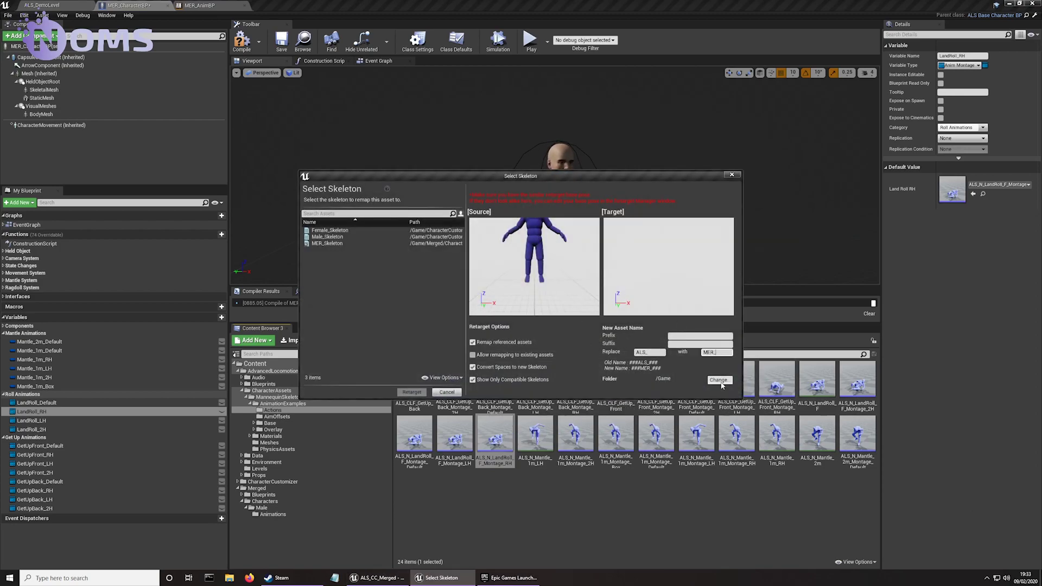
- Set Merged/Characters/Male/Animations as the destination folder for the LandRoll_RH montage duplicate
click(719, 380)
click(439, 246)
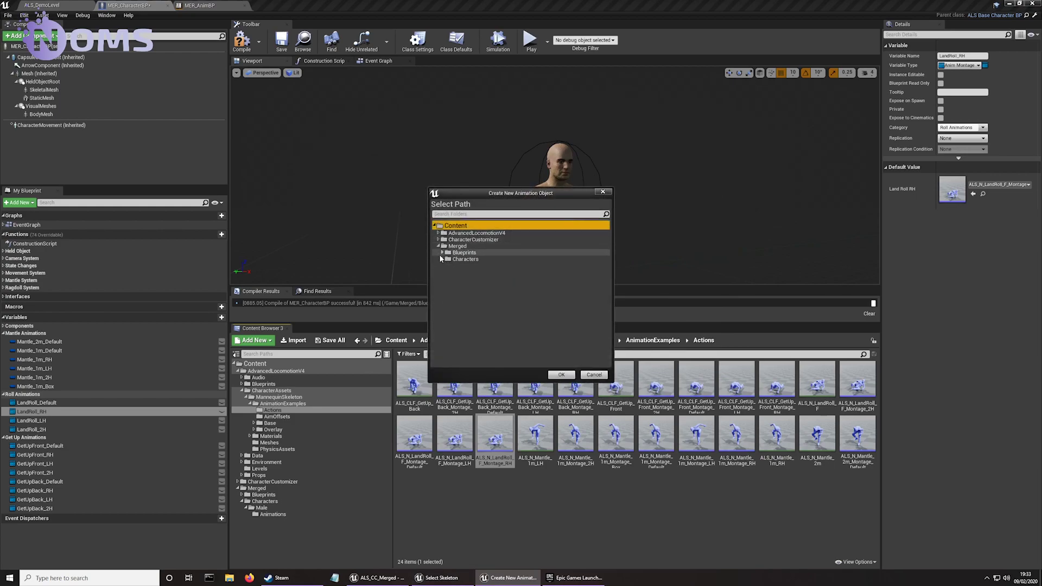
click(442, 252)
click(443, 259)
click(446, 266)
click(446, 265)
click(465, 271)
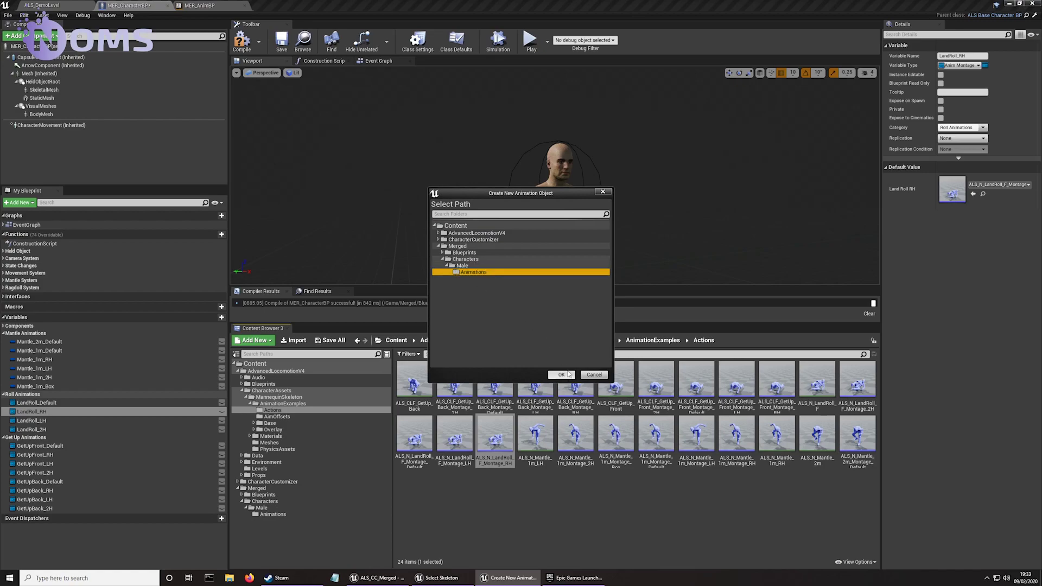
click(561, 374)
- Retarget the duplicate to MER_Skeleton and assign MER_N_LandRoll_F_Montage_RH as LandRoll_RH's value
click(332, 243)
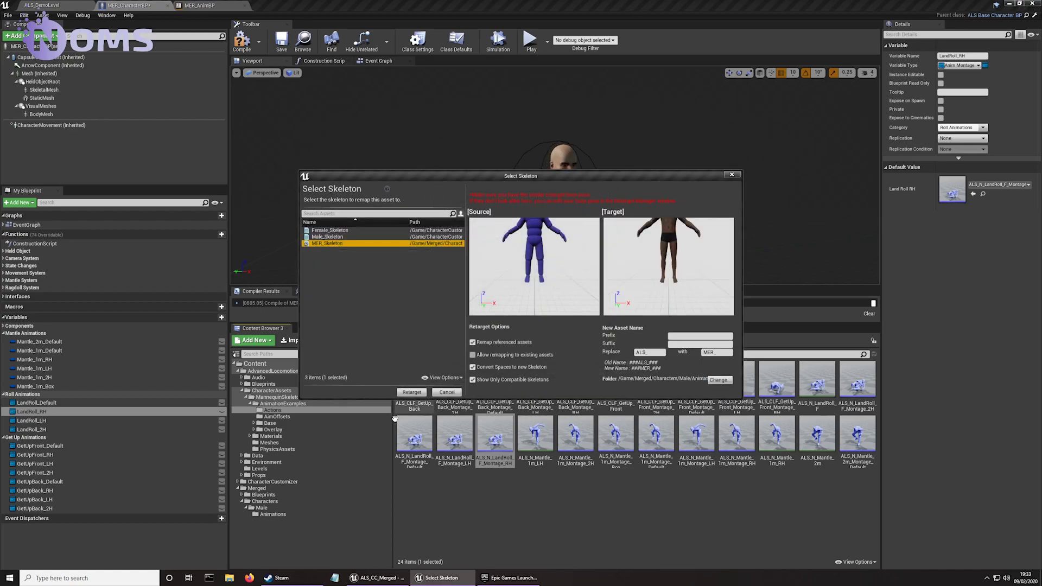
click(411, 392)
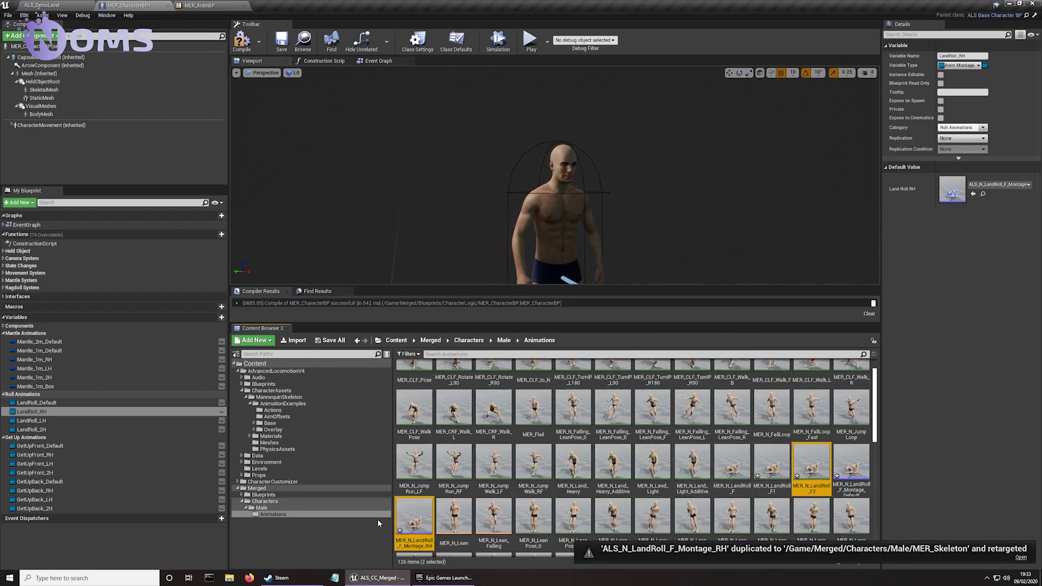
click(414, 517)
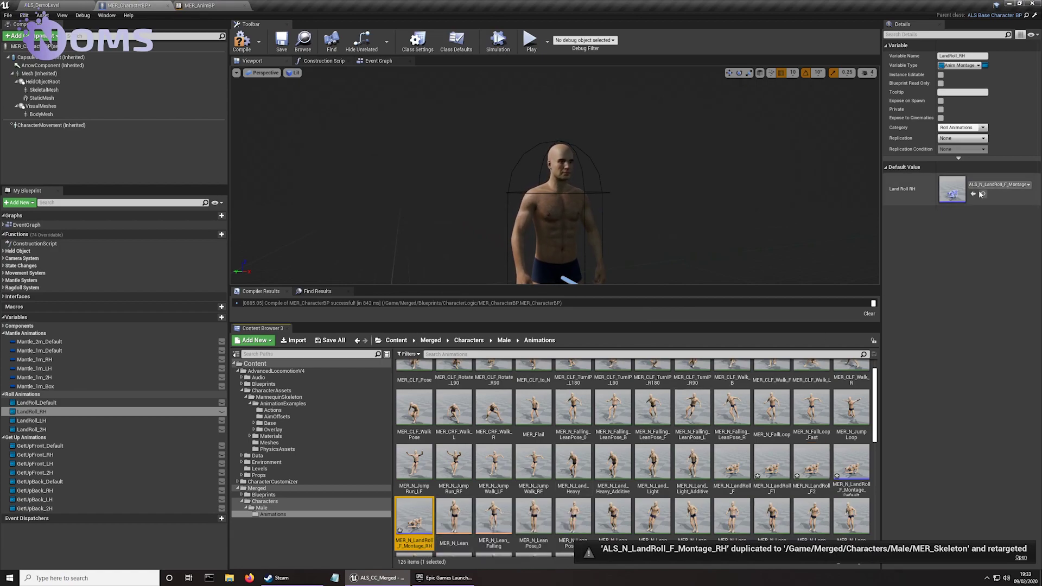
click(974, 193)
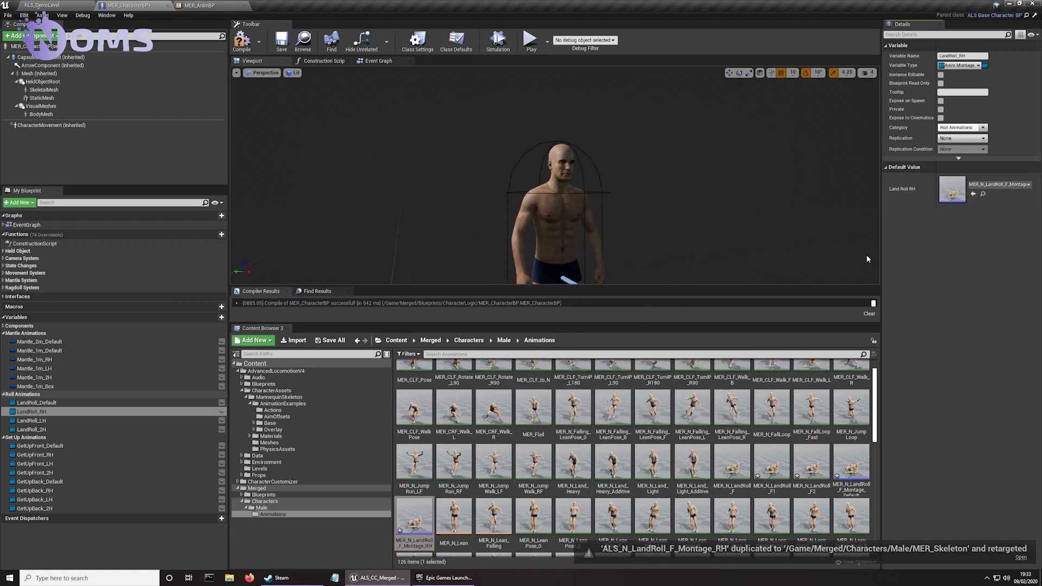
- Set up a retargeted duplicate of LandRoll_LH's montage, replacing ALS_ with MER_ and storing it in Merged/Characters/Male/Animations
click(31, 421)
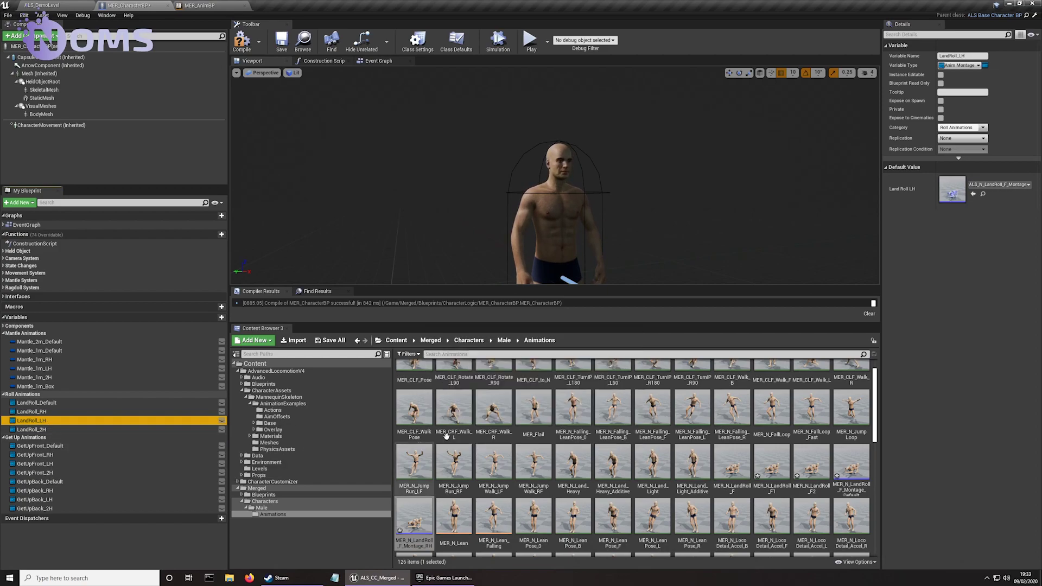
click(983, 194)
right_click(456, 434)
mouse_move(525, 243)
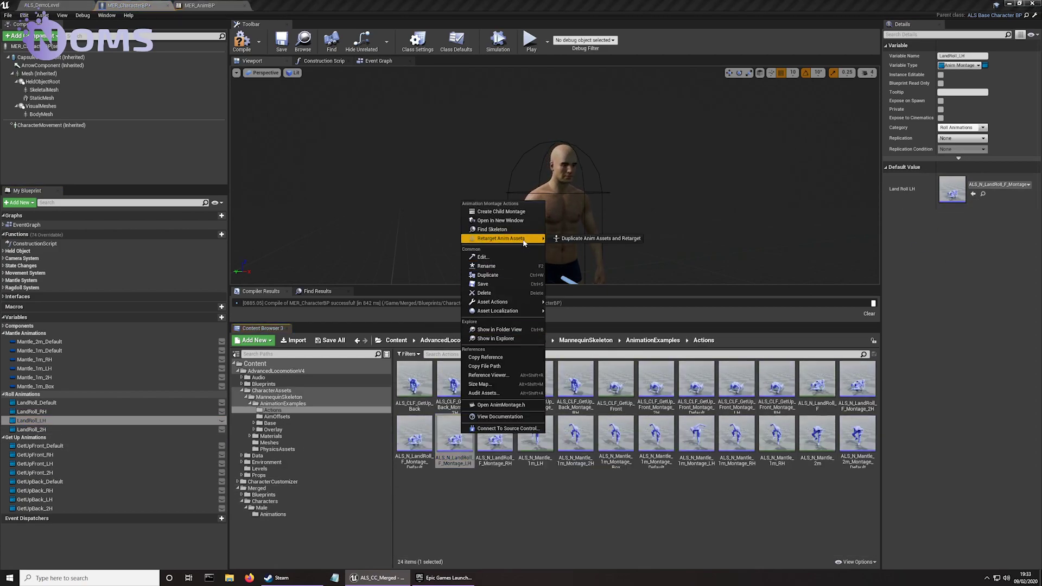
click(591, 238)
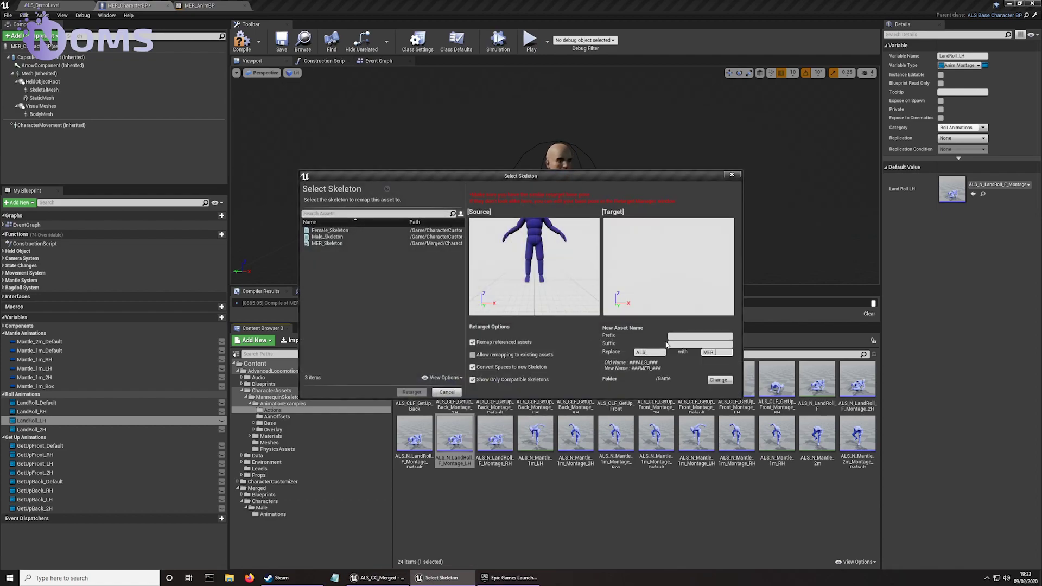
click(719, 380)
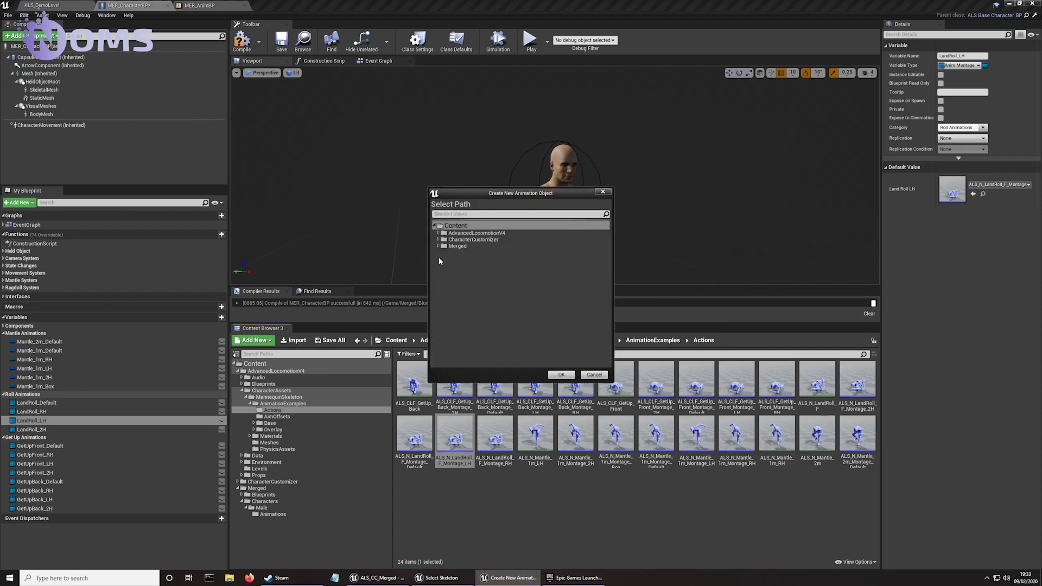
double_click(438, 247)
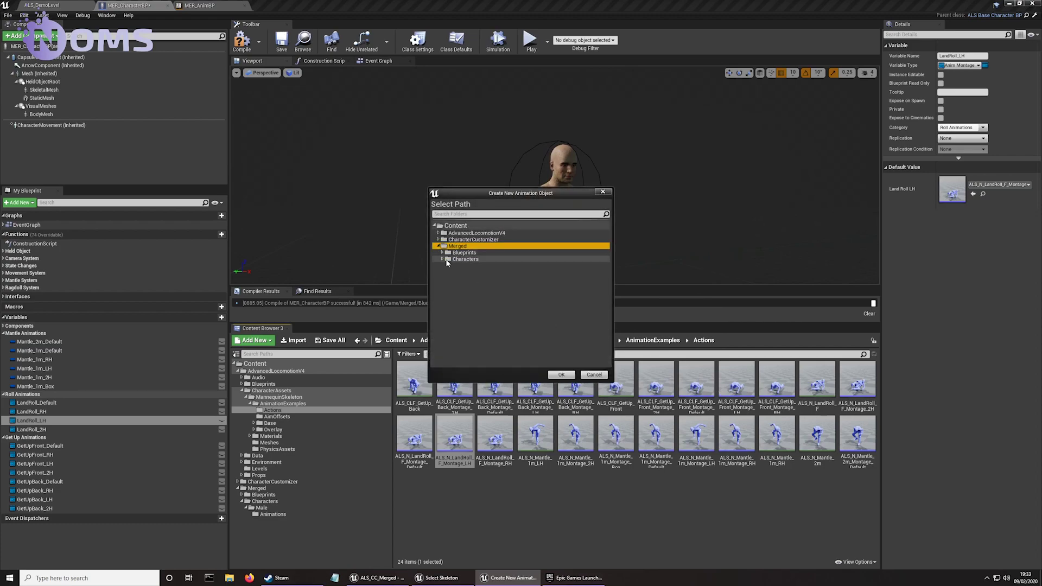
click(446, 266)
click(462, 272)
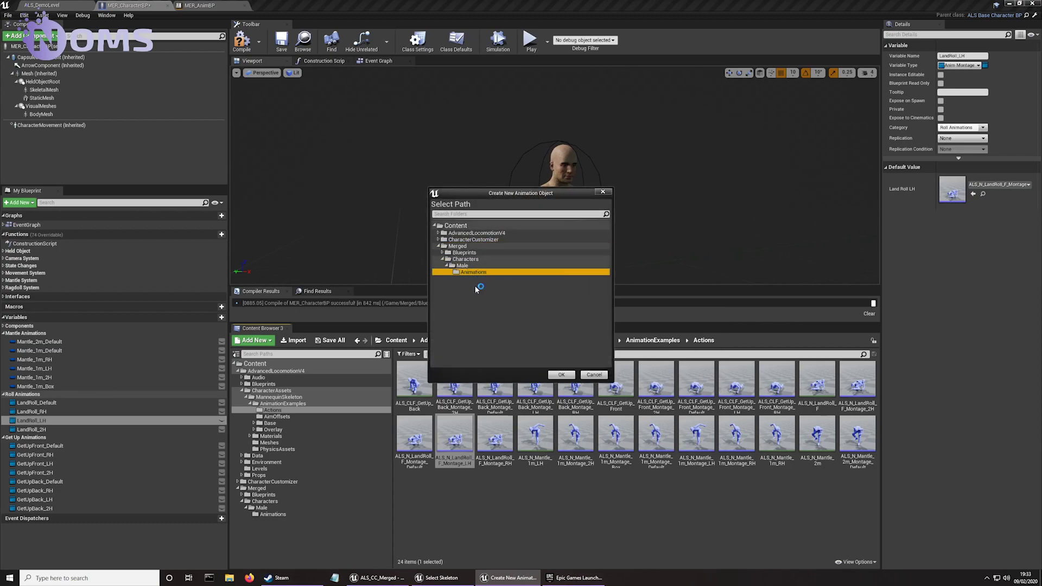
click(562, 374)
- Retarget the duplicate to MER_Skeleton and assign MER_N_LandRoll_F_Montage_LH as LandRoll_LH's value
click(380, 243)
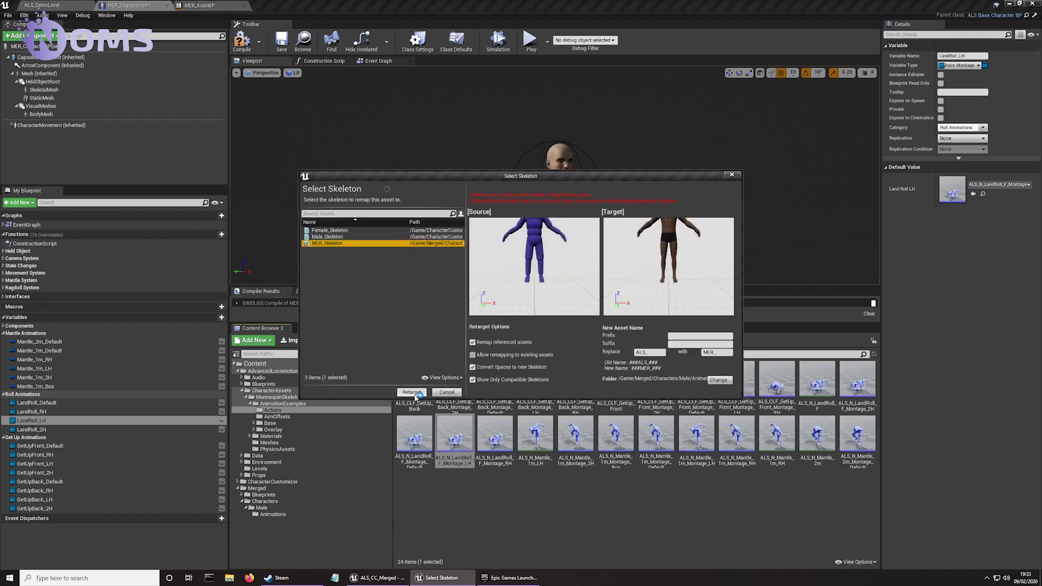
click(411, 392)
scroll(586, 486, down, 1)
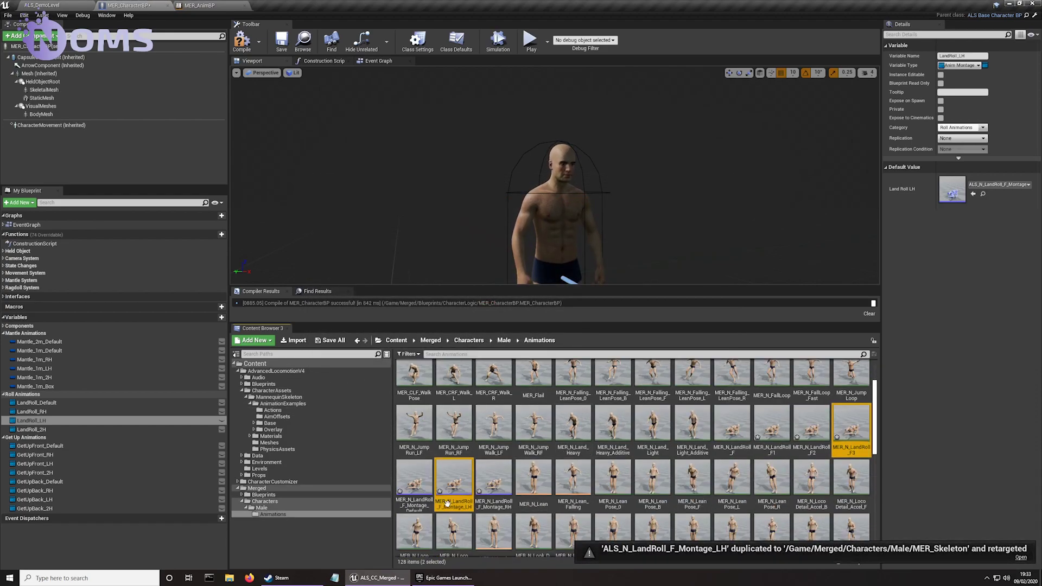
click(454, 478)
click(973, 193)
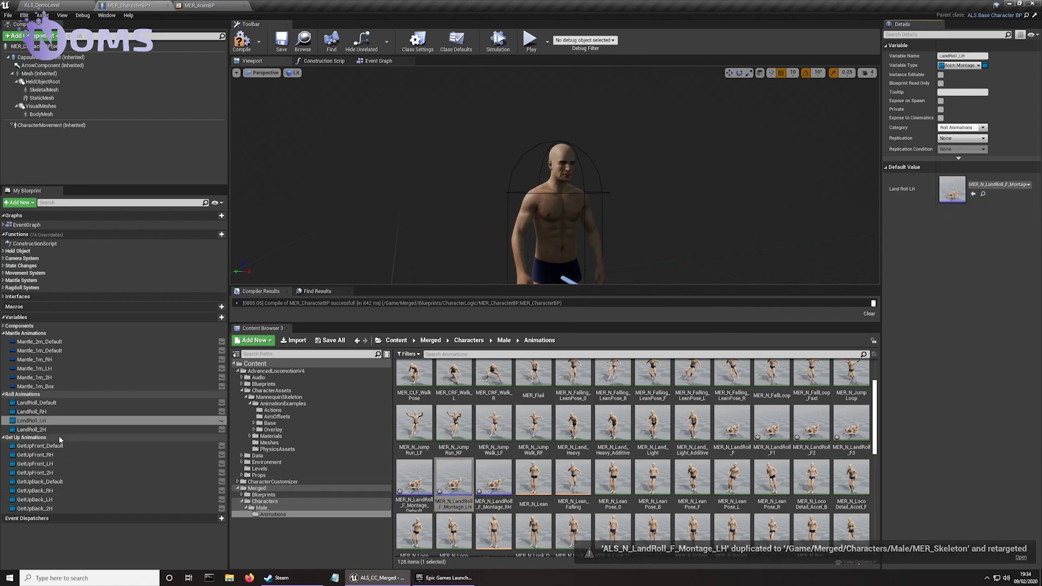
- Set up a duplicate of LandRoll_2H's montage retargeted to MER_Skeleton, choosing a destination folder under Merged
click(33, 429)
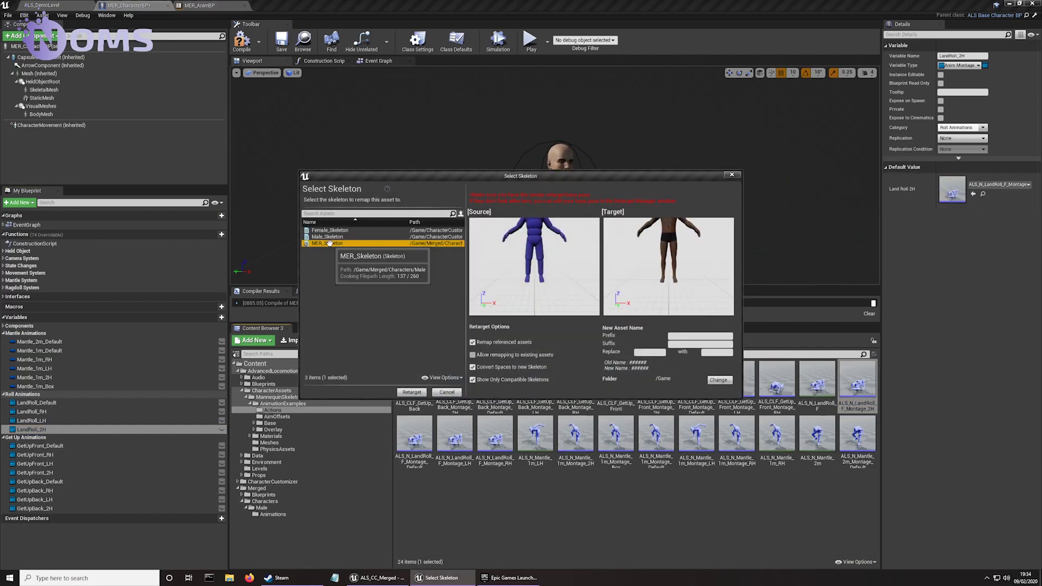
click(711, 353)
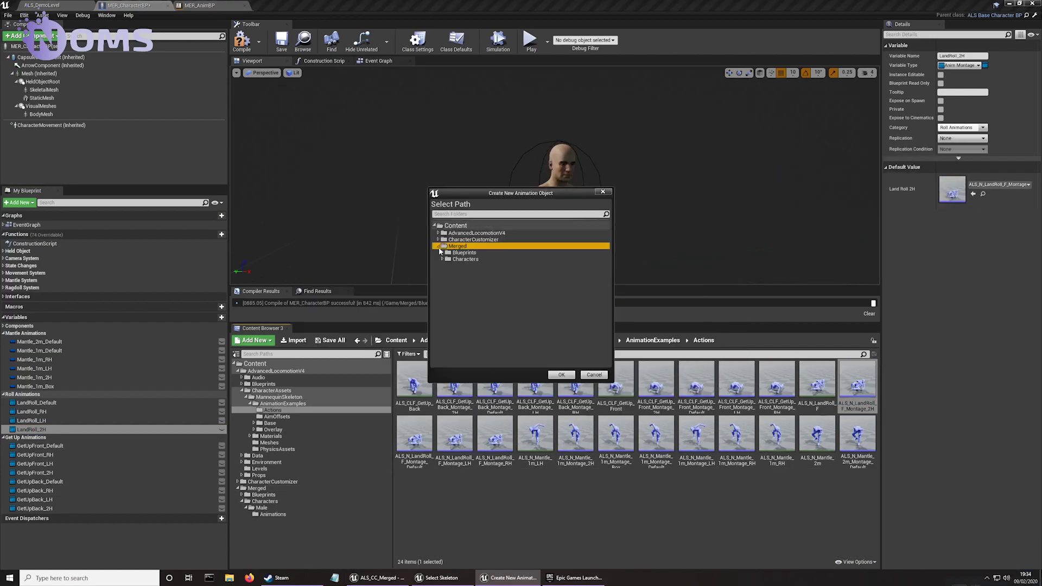
click(559, 372)
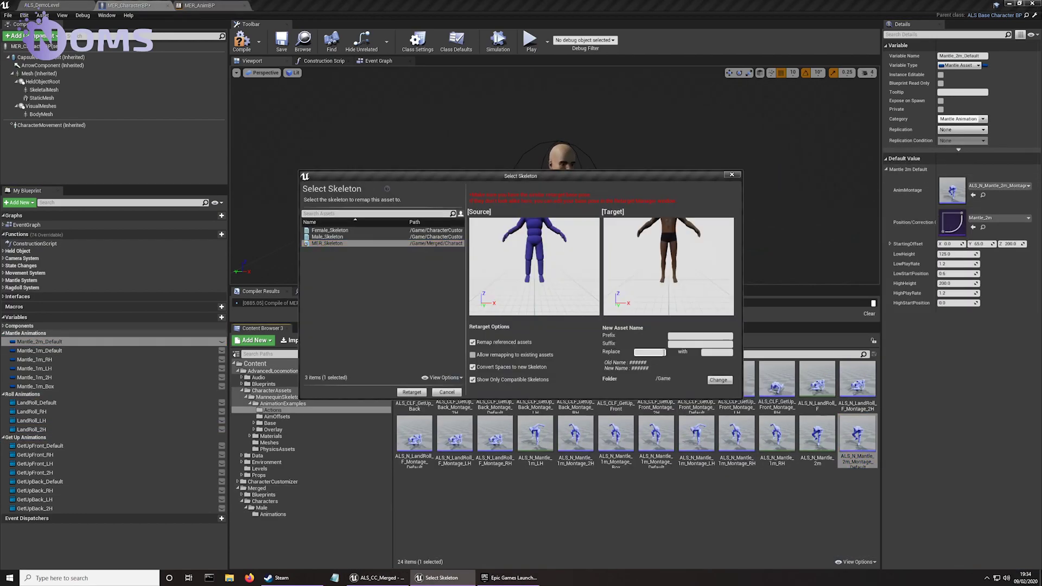
- Retarget the Mantle_2m_Default and Mantle_1m Default, RH, LH and 2H montages to MER_Skeleton as MER_ duplicates in the merged male Animations folder
click(411, 392)
click(559, 372)
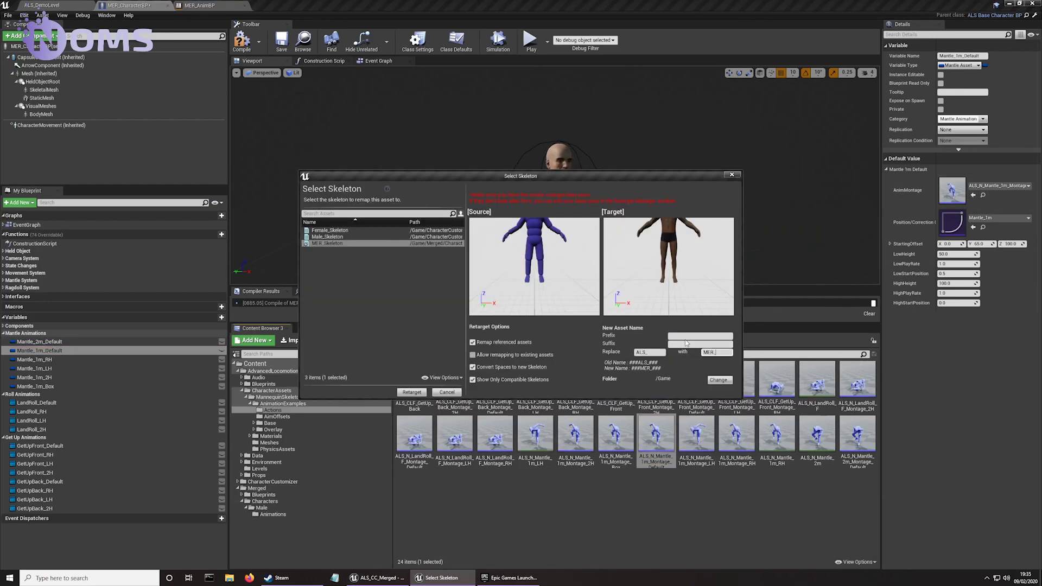
click(412, 392)
click(561, 374)
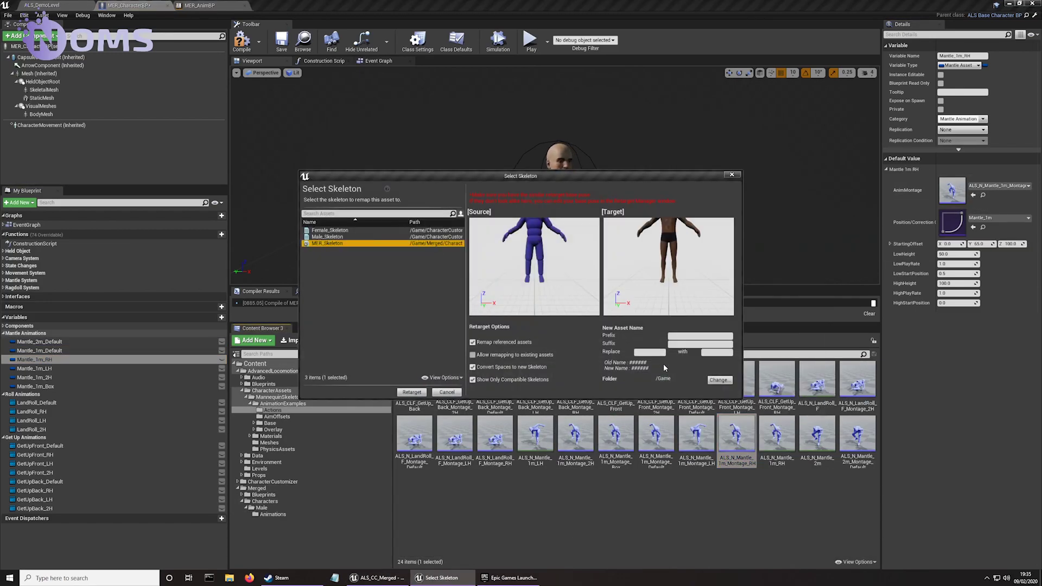
click(412, 392)
click(561, 374)
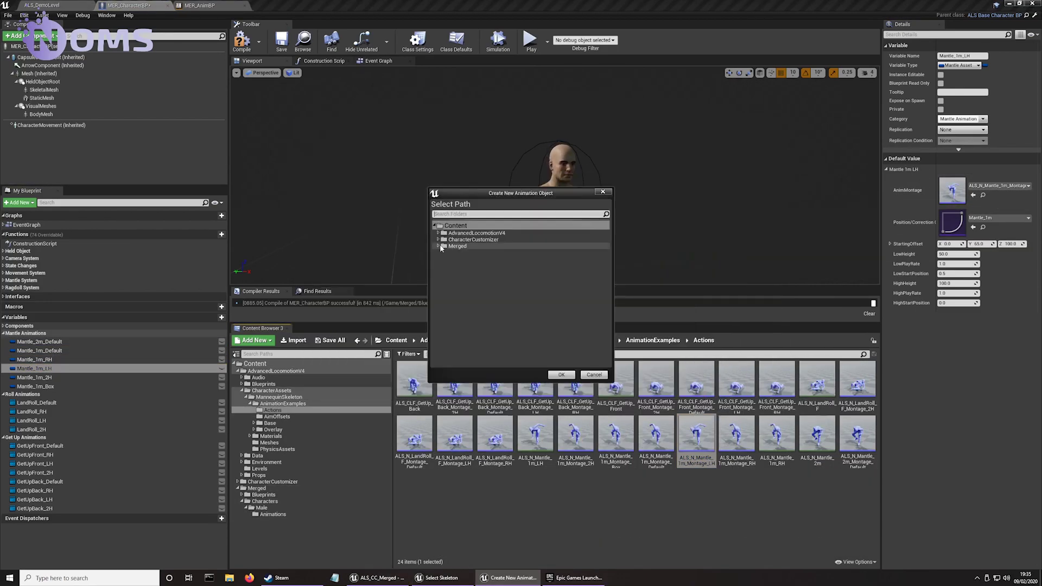
click(561, 375)
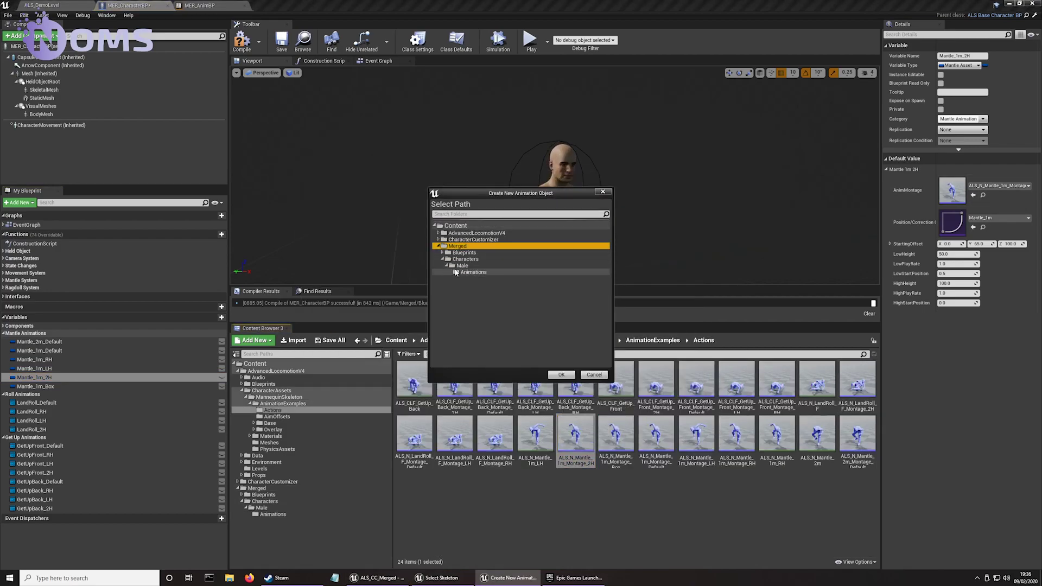
click(561, 374)
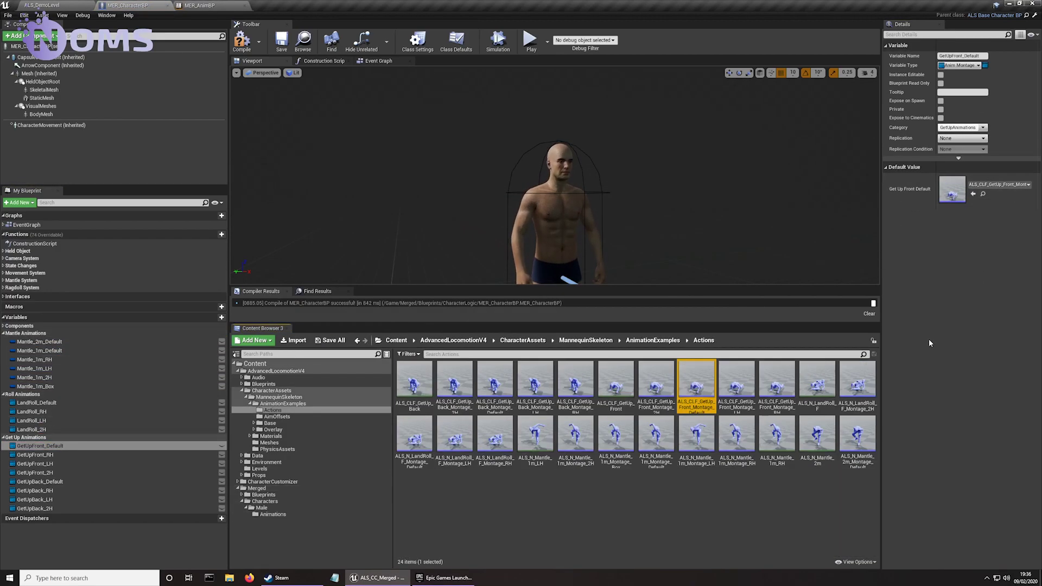
- Set up a MER_Skeleton duplicate of GetUpBack_2H's montage, replacing ALS_ with MER_ and storing it in Merged/Characters/Male/Animations
click(327, 243)
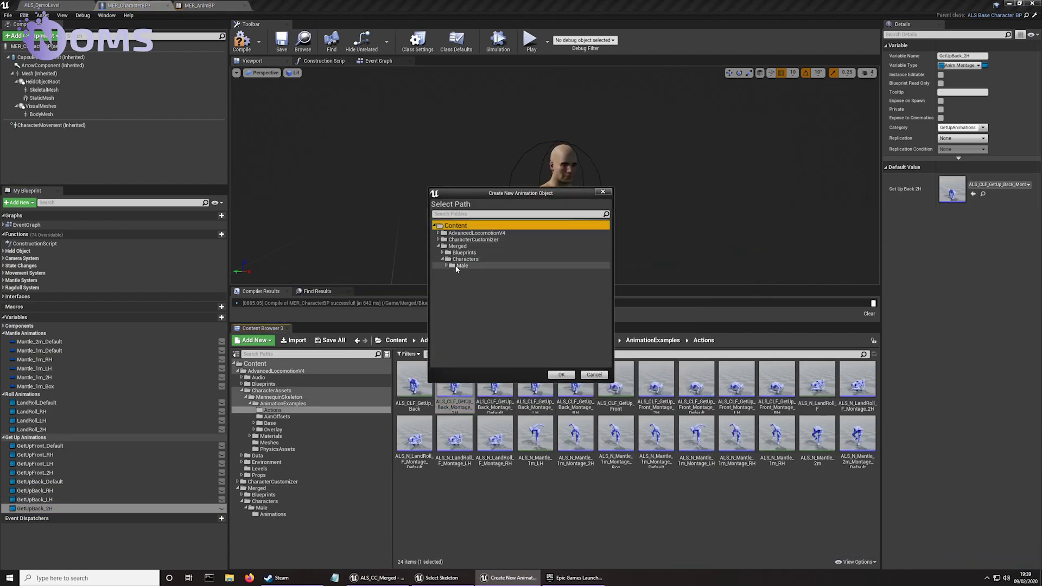
double_click(458, 266)
click(472, 272)
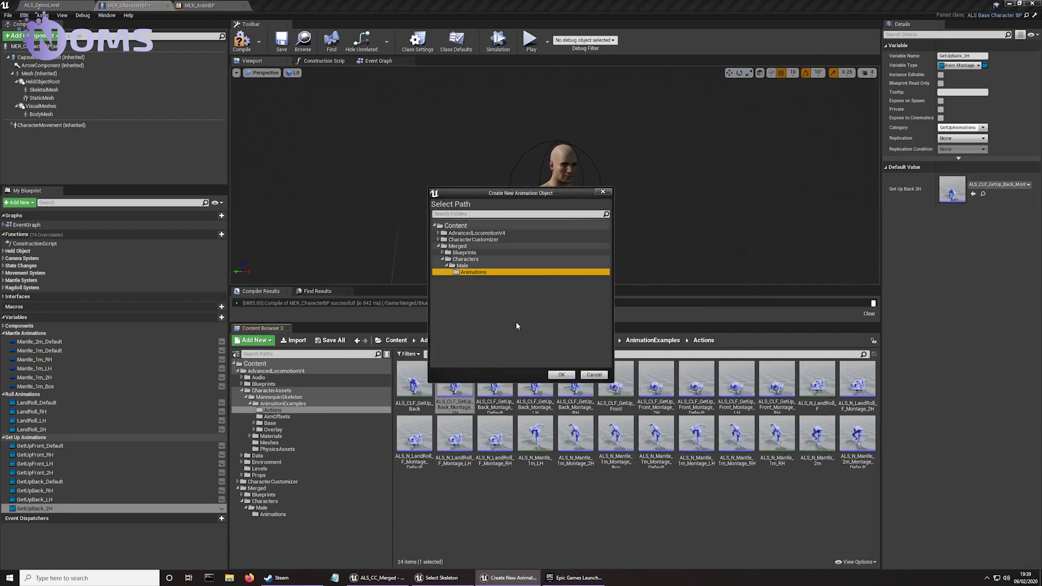
click(561, 375)
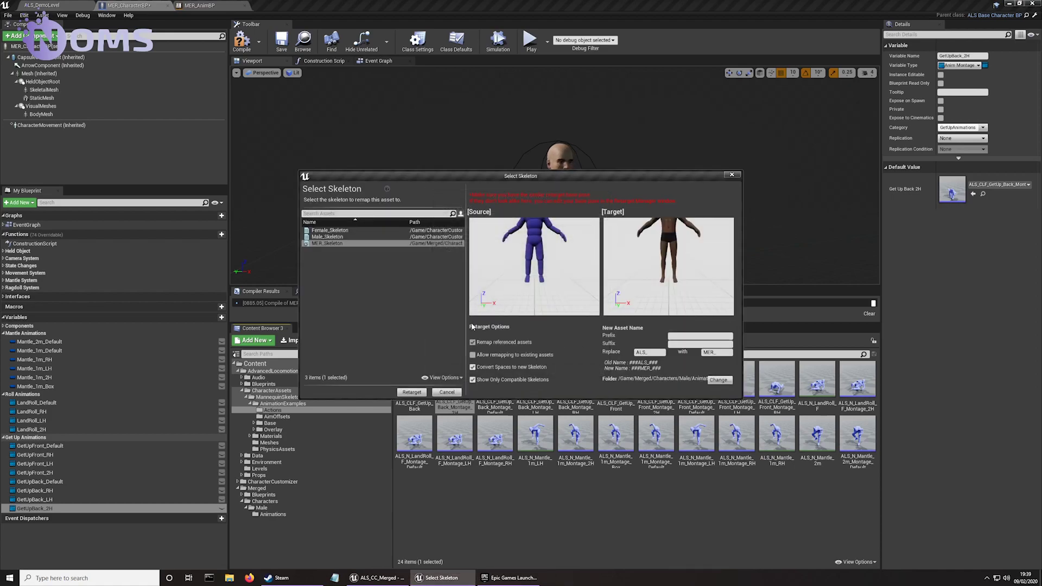
- Retarget the duplicate, assign MER_CLF_GetUp_Back_Montage_2H as GetUpBack_2H's value, and save the compiled blueprint
click(407, 393)
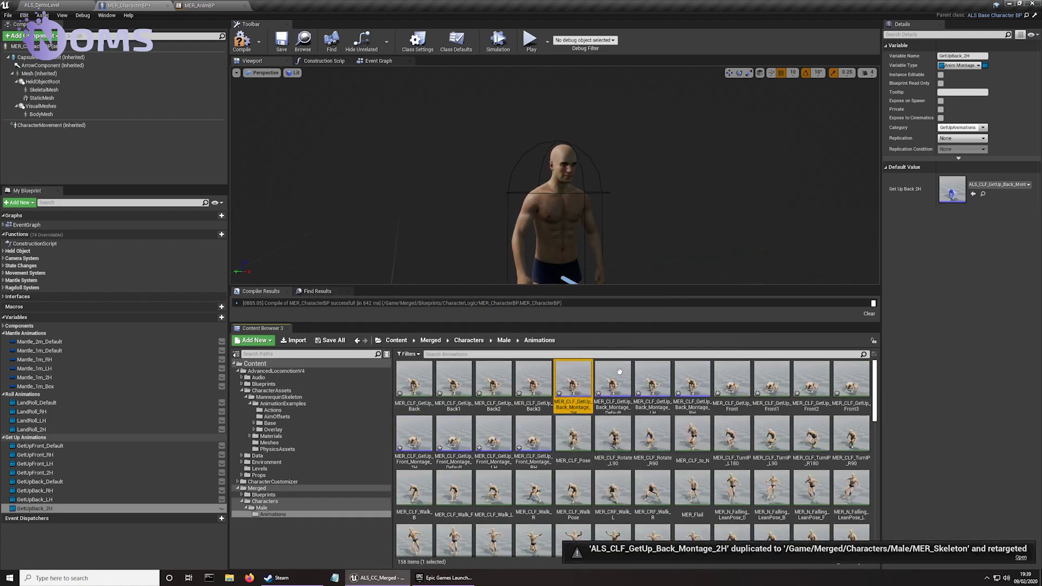
click(973, 193)
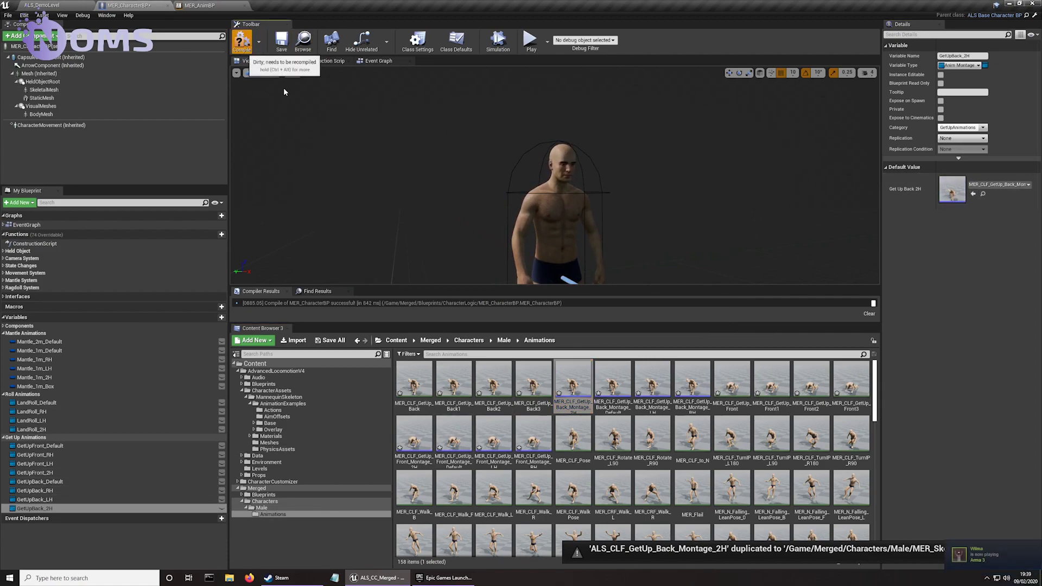
click(281, 42)
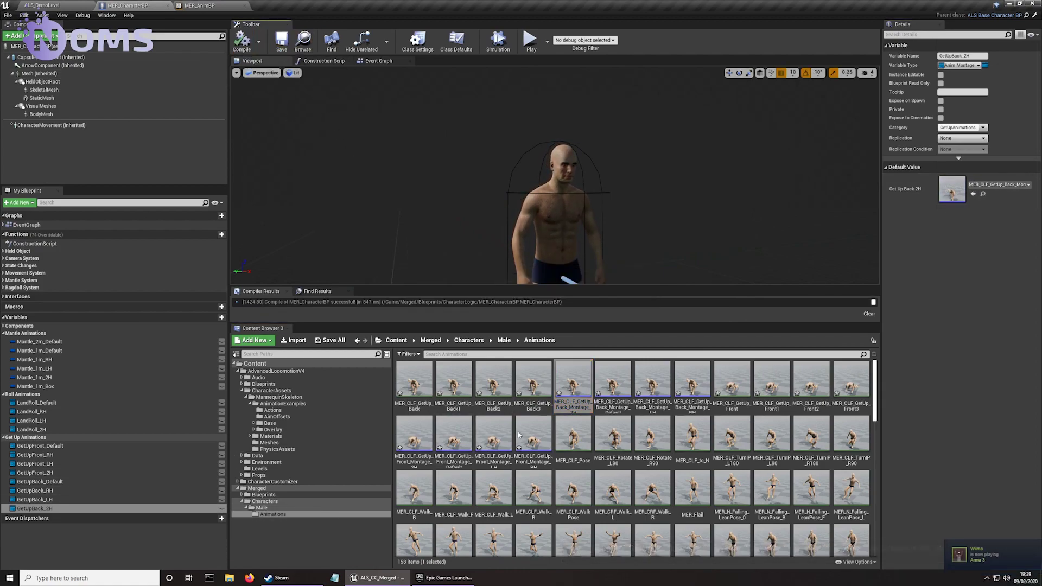
- Play ALS_DemoLevel and test the character's running, ragdoll and get-up animations
click(74, 4)
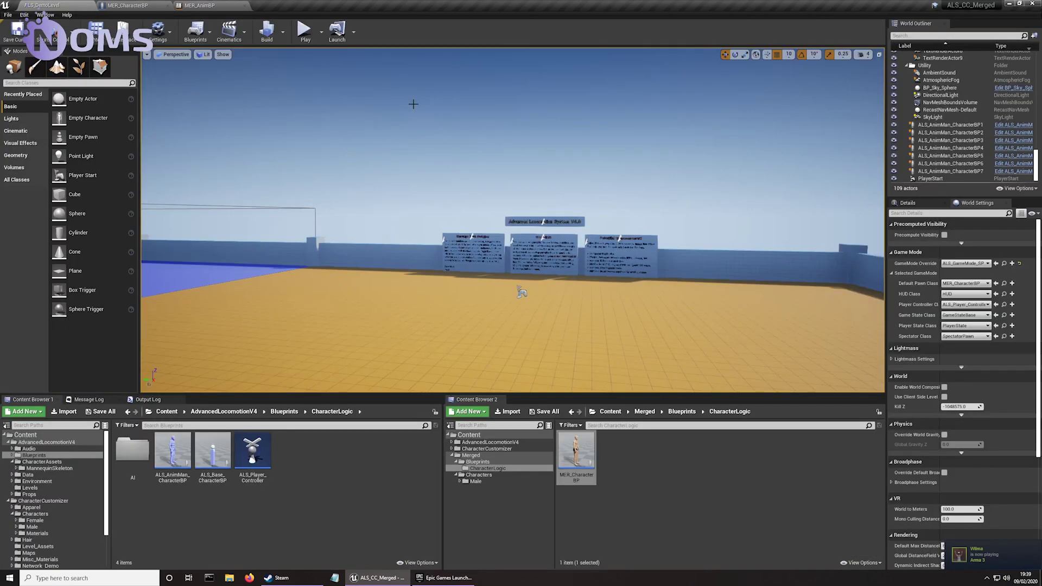
click(305, 32)
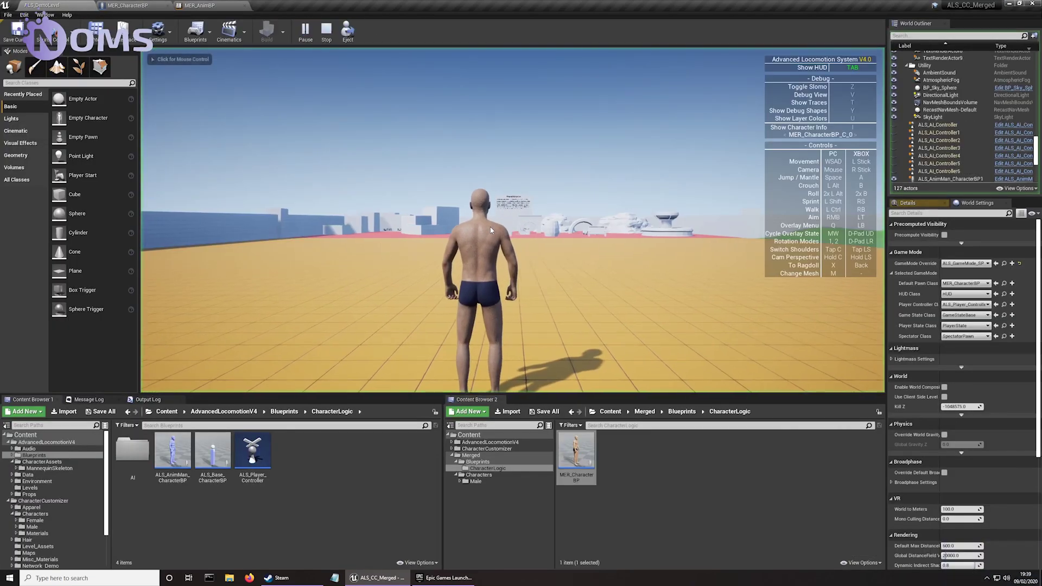
key(w)
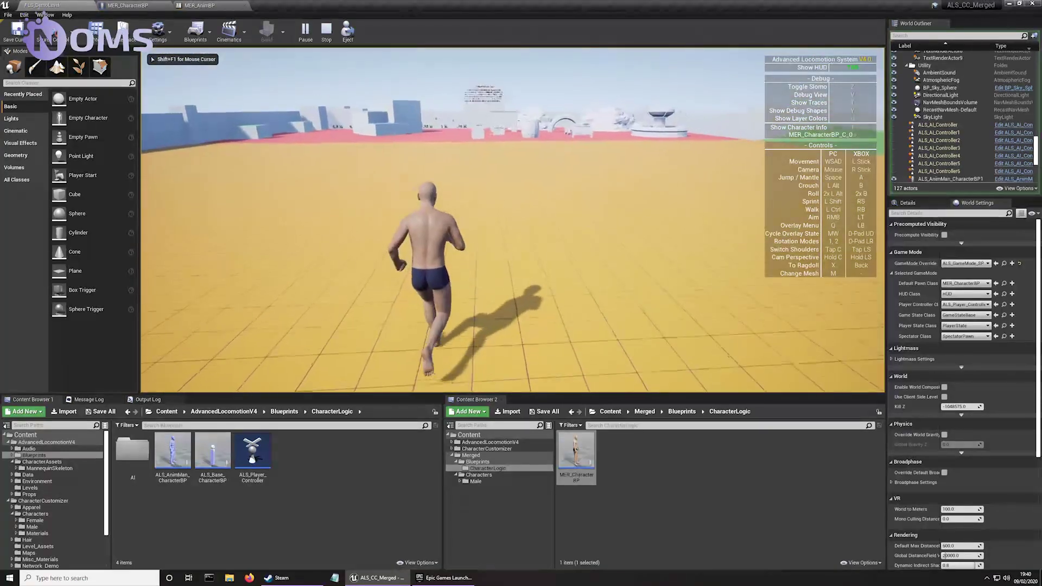
key(x)
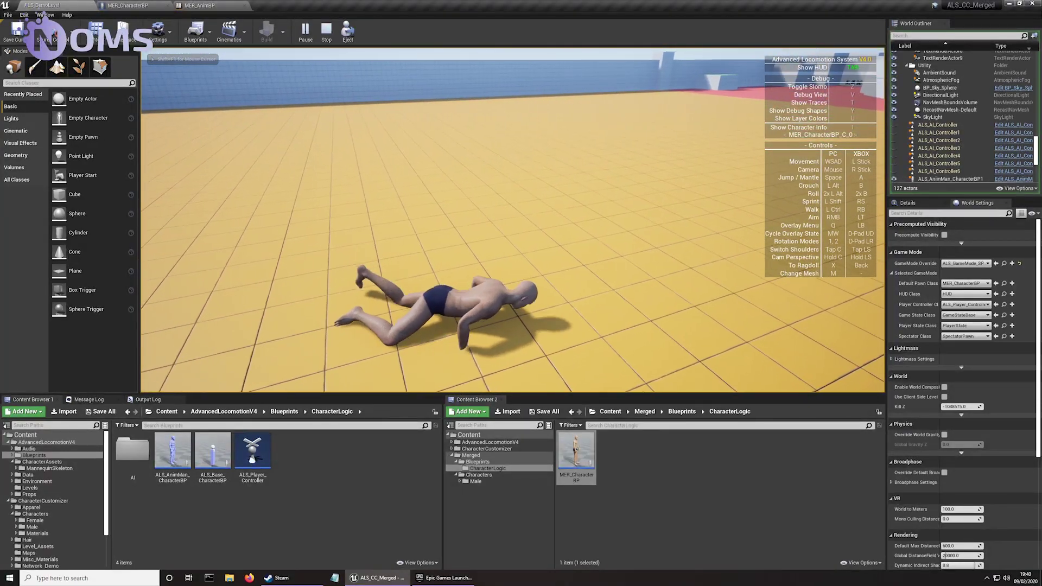
key(x)
key(x)
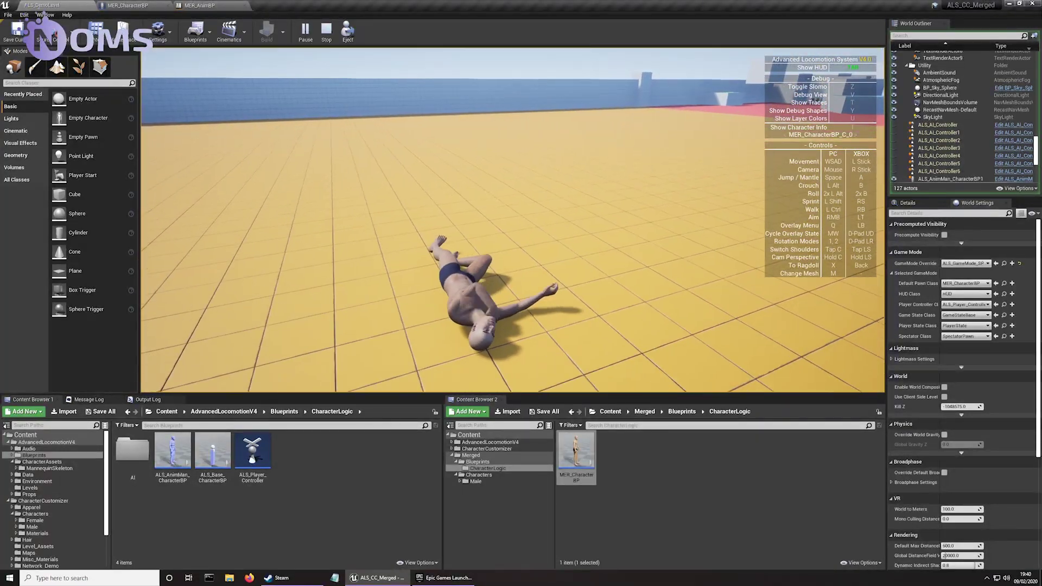
key(x)
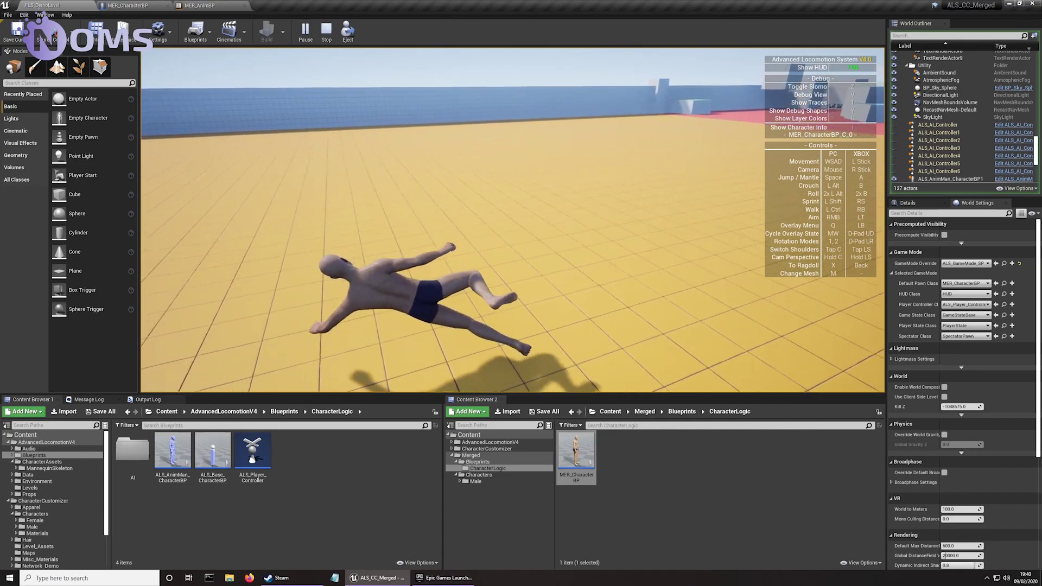
key(w)
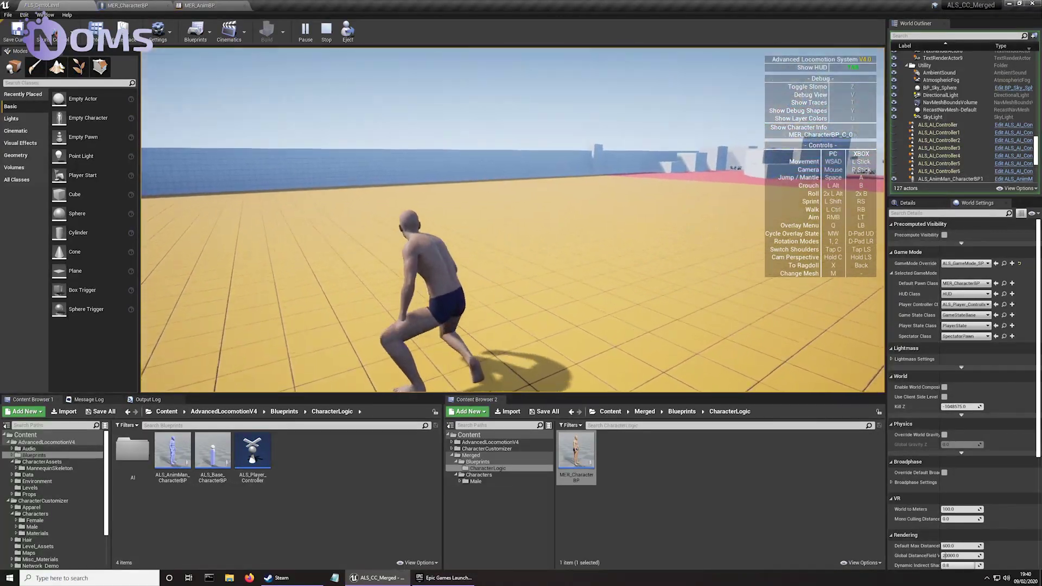
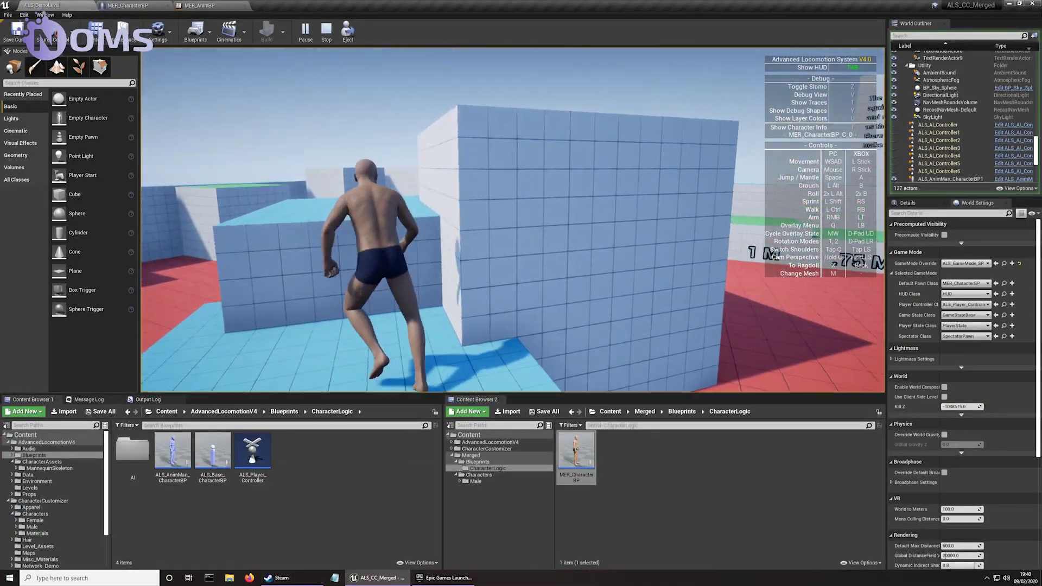
- Test the character's mantling and jumping around the demo level's obstacles, and end the play session
key(w)
key(space)
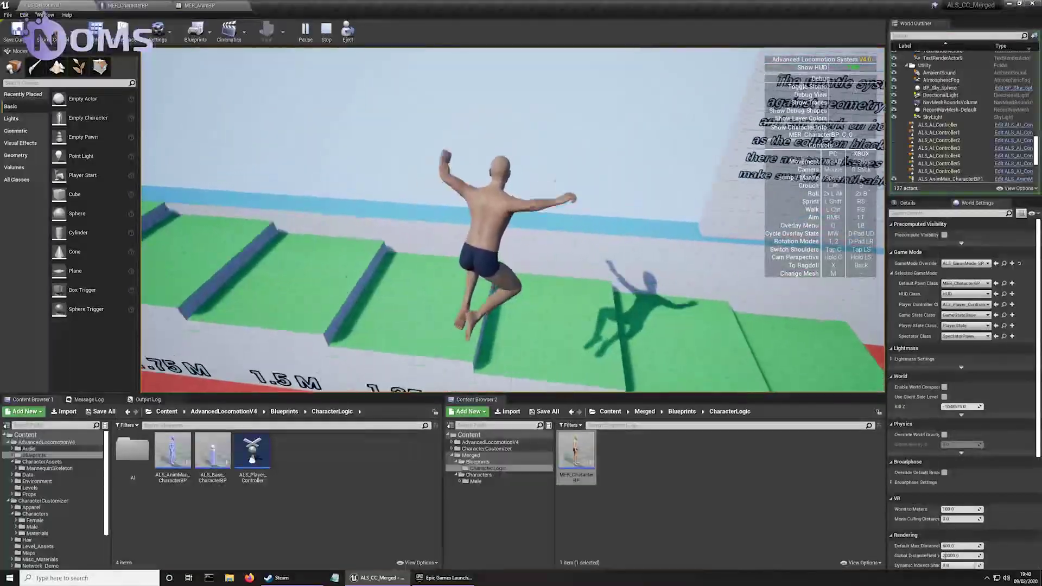
key(w)
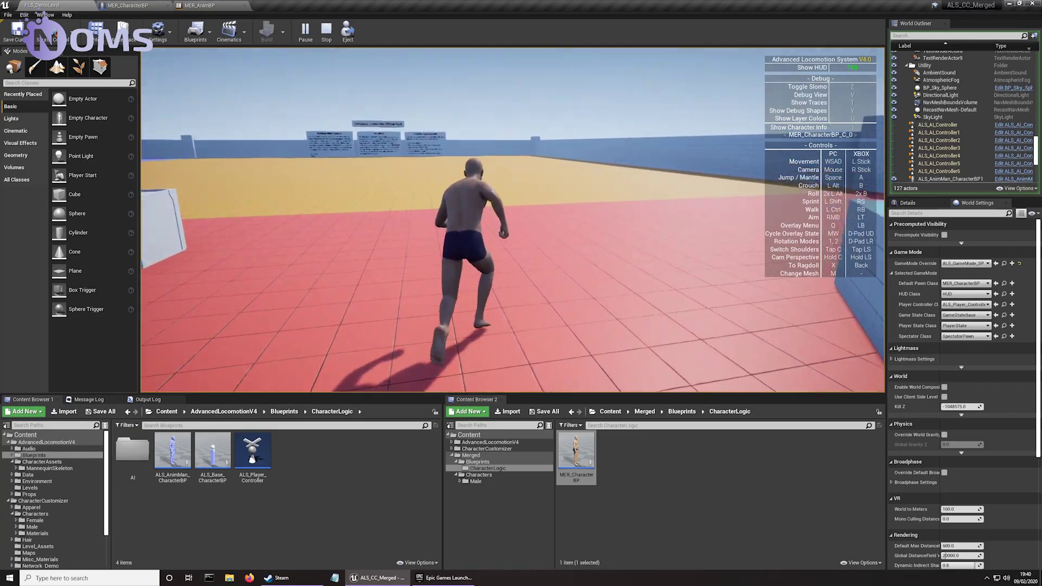
key(space)
key(space)
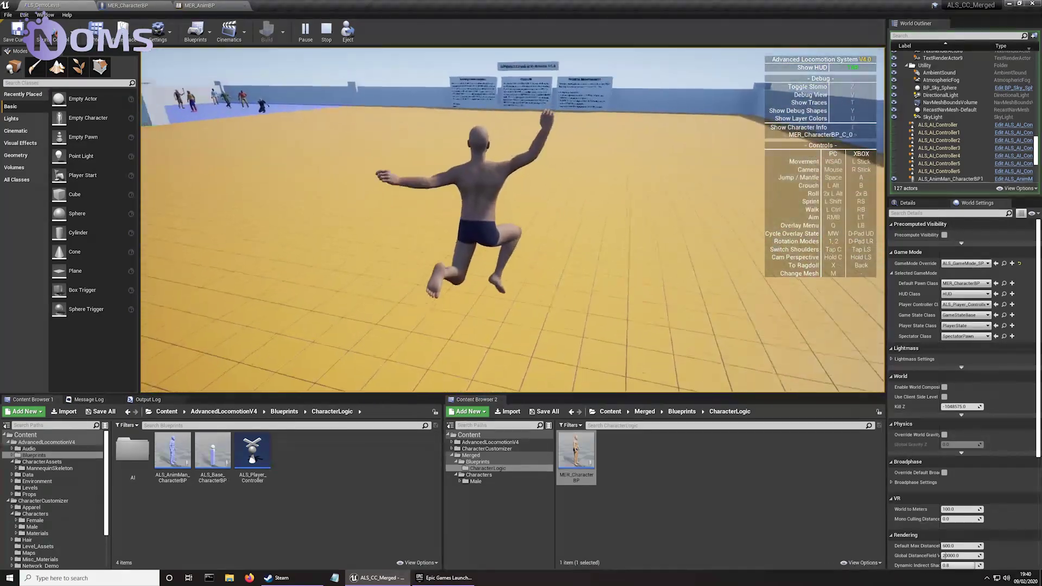
key(c)
key(c)
key(space)
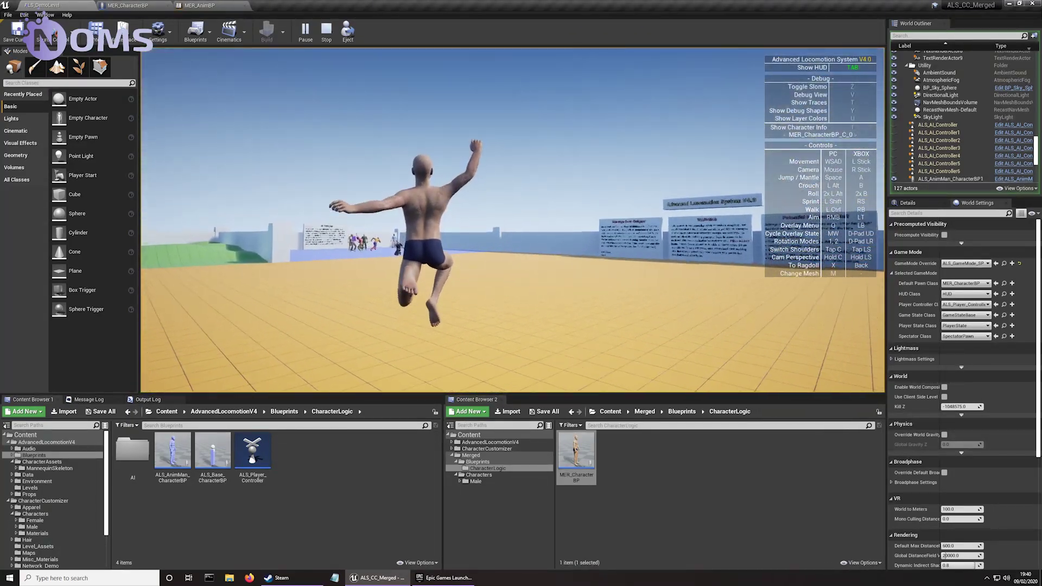
key(Escape)
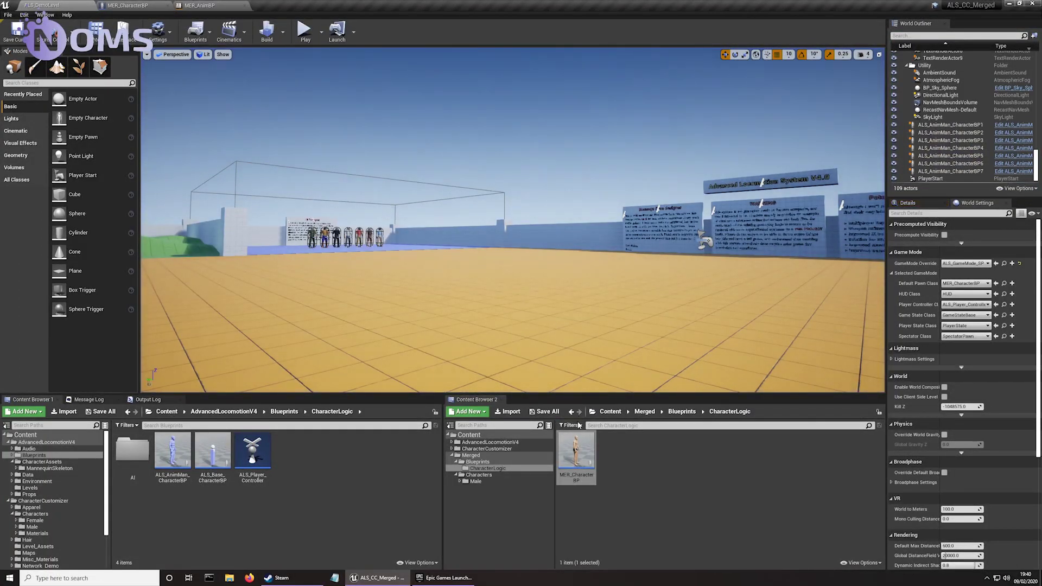
- Save the current changes and open MER_Skeleton from Merged/Characters/Male to reach its head sockets
key(ctrl+s)
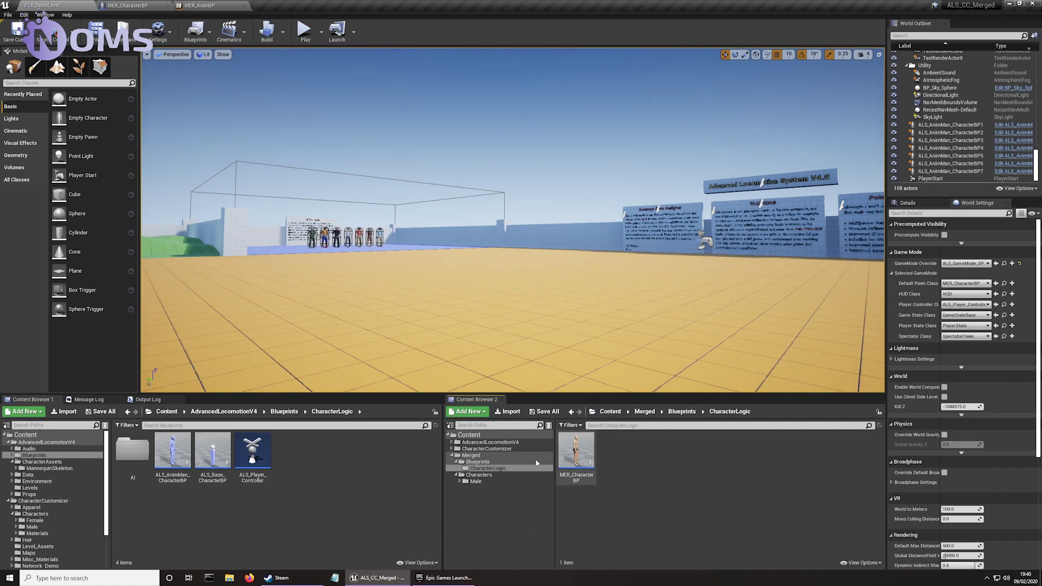
click(475, 481)
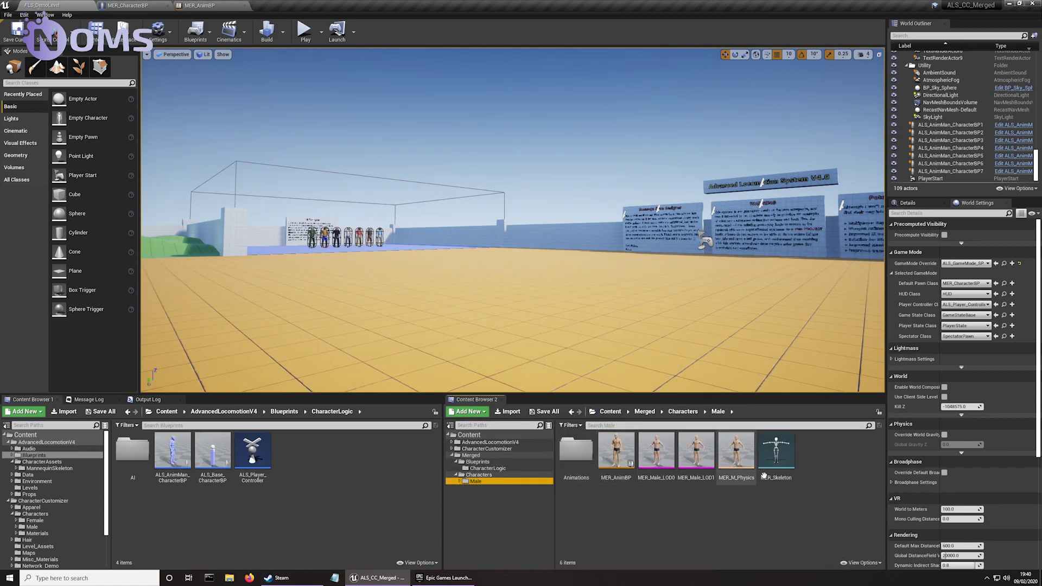
double_click(771, 450)
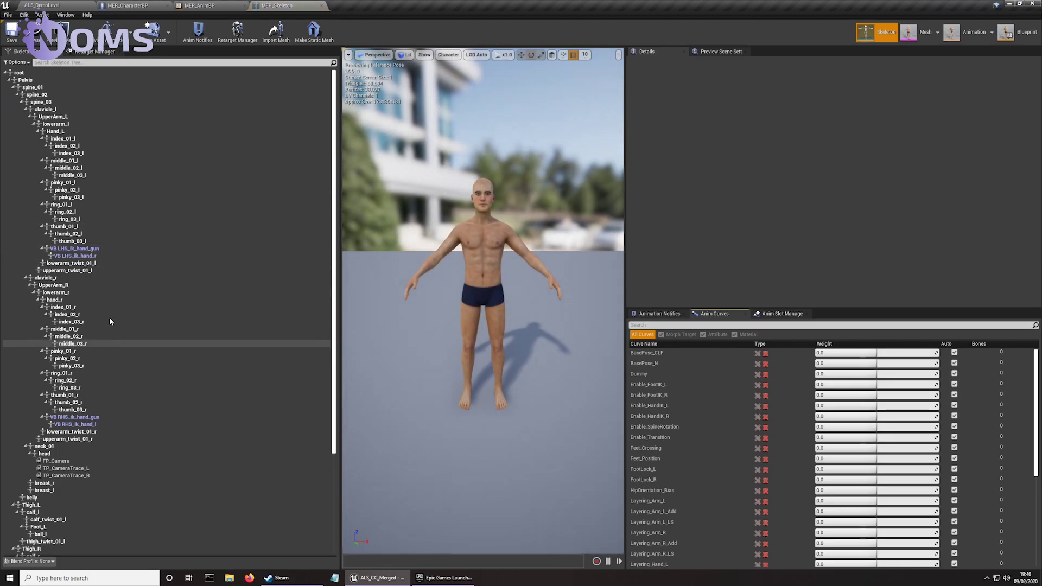
scroll(112, 380, down, 2)
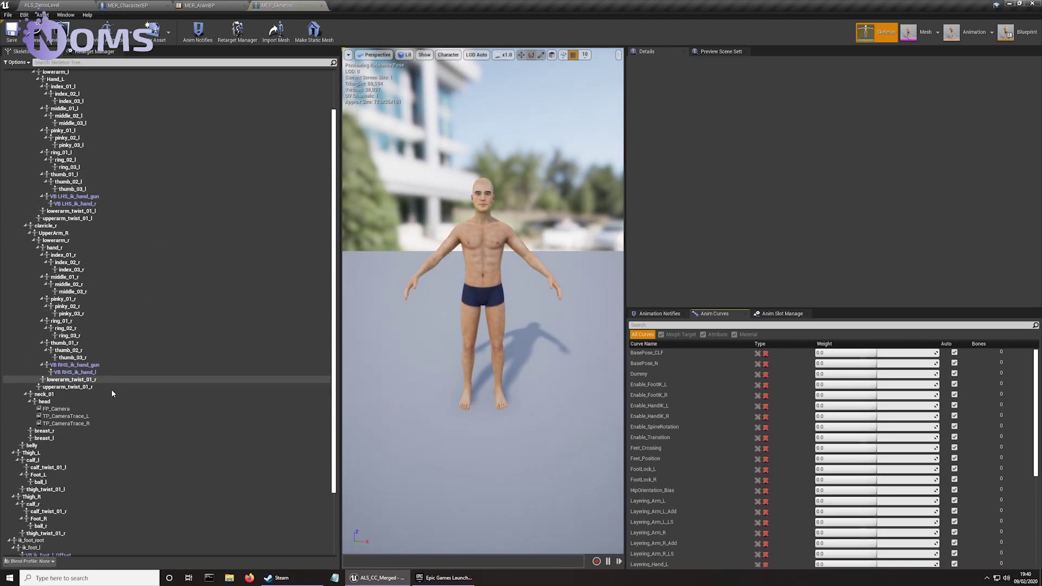
- Move the head's FP_Camera socket to just in front of the eyes, at about X 5.5 and Y 12.8
click(81, 408)
key(f)
right_drag(483, 304, 434, 263)
drag(0, 0, 0, 0)
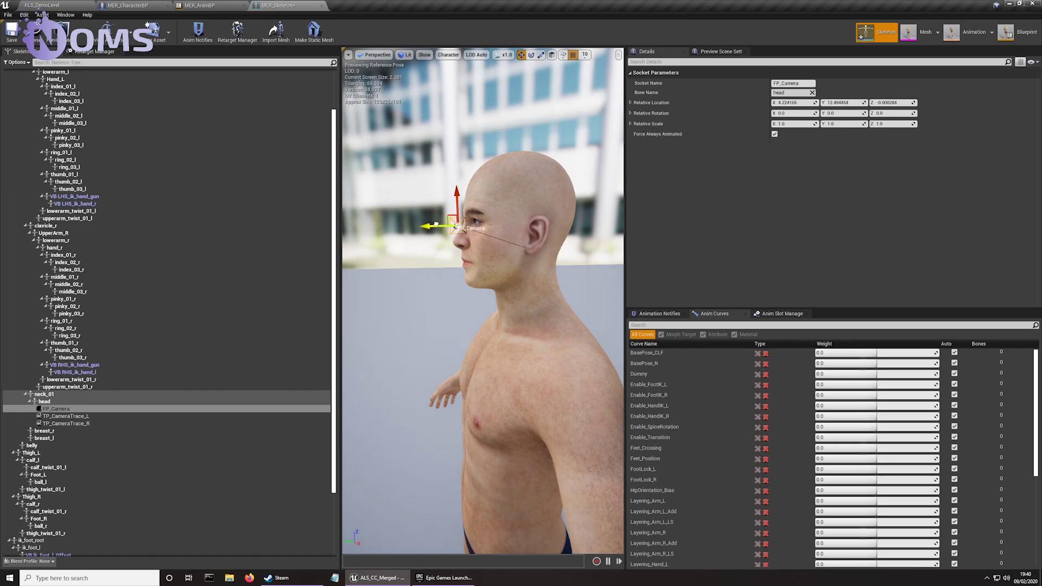
scroll(462, 208, up, 2)
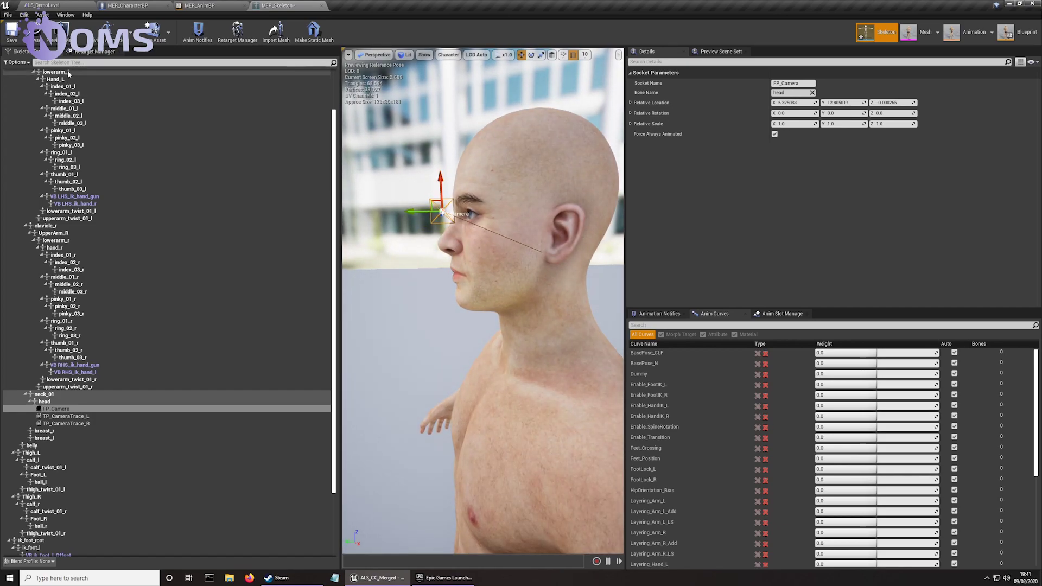
- Play ALS_DemoLevel again and check the character's camera perspective while moving
click(49, 5)
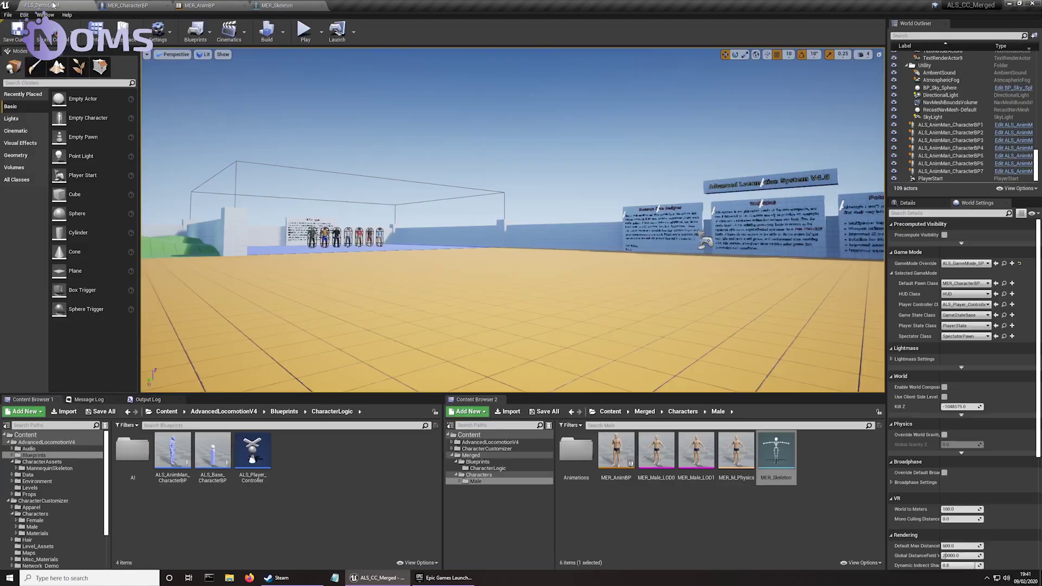
click(305, 31)
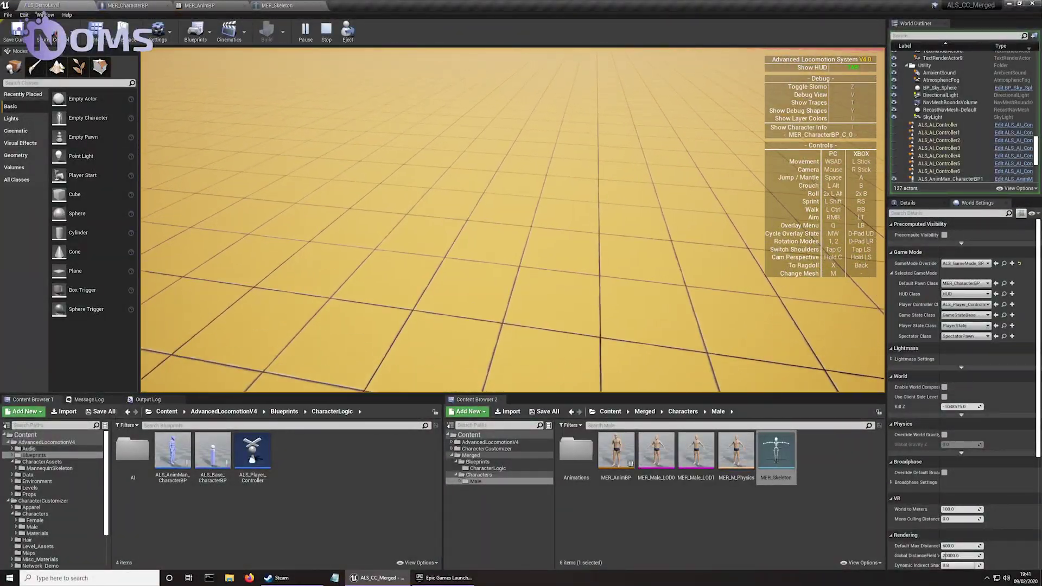
key(c)
key(w)
- Switch the character's overlay to Rifle during play and test how it holds the weapon
key(q)
scroll(512, 219, down, 4)
scroll(512, 219, down, 1)
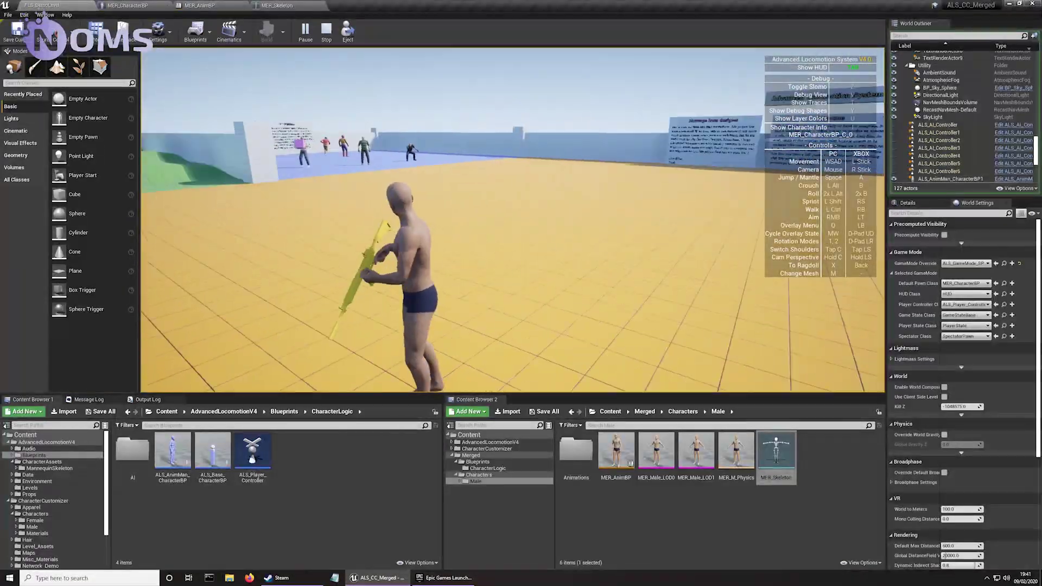
key(q)
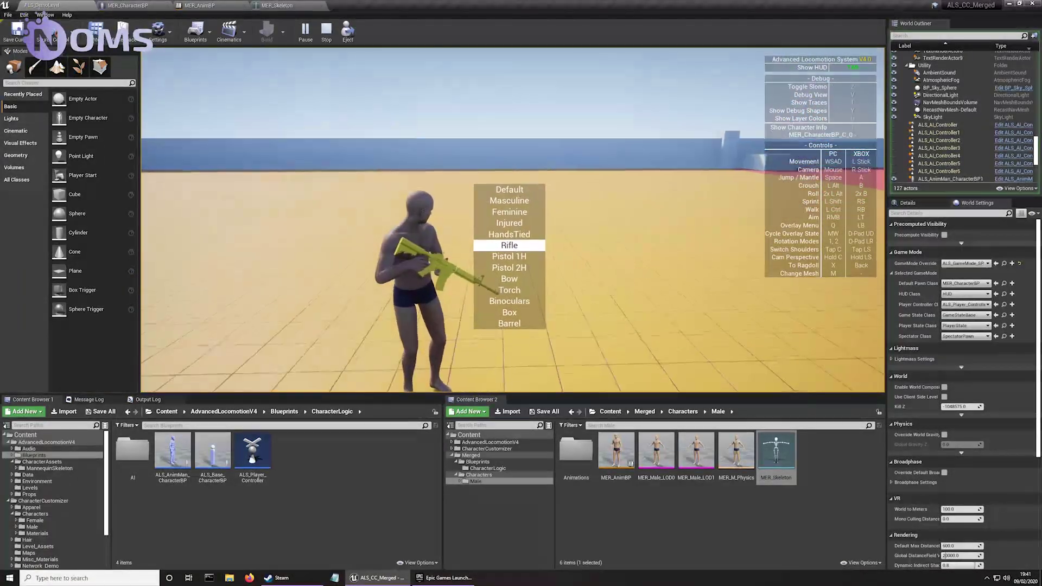
scroll(513, 219, down, 1)
key(q)
scroll(512, 220, down, 1)
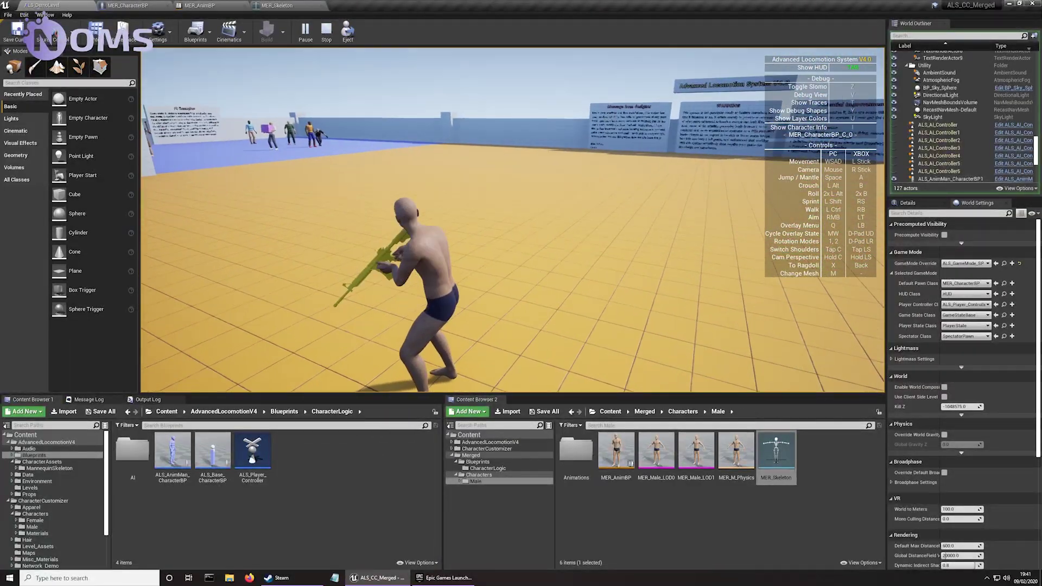
- Stop the play session, save the level, and open MER_CharacterBP from Merged/Blueprints/CharacterLogic
key(Escape)
key(ctrl+s)
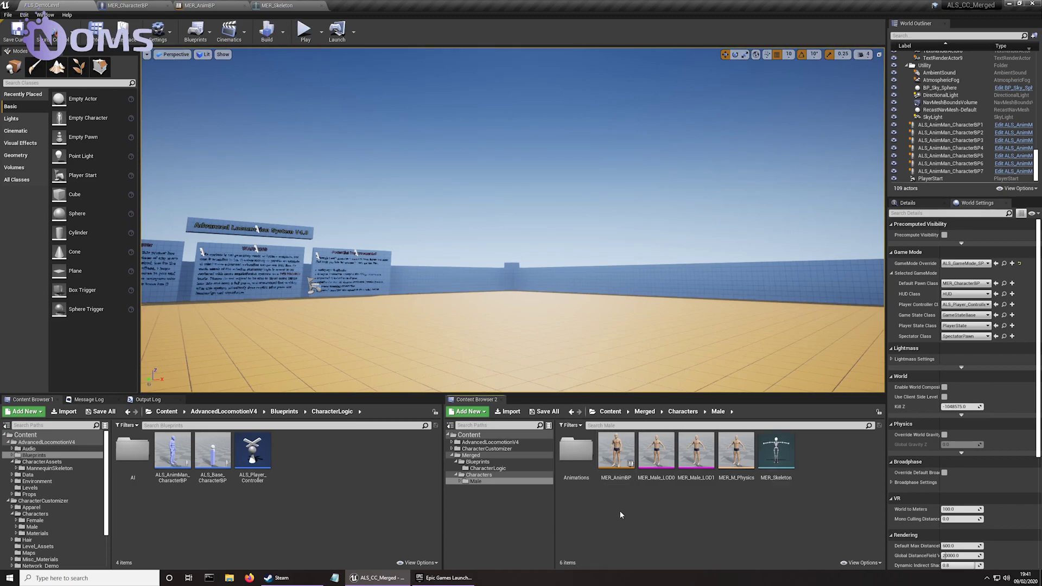
click(477, 462)
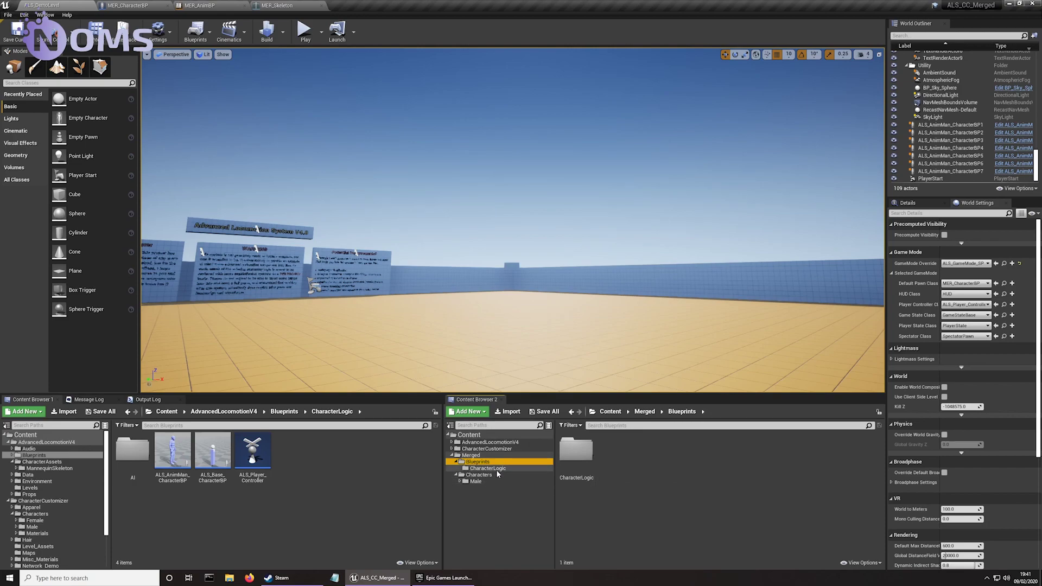
click(488, 468)
double_click(577, 448)
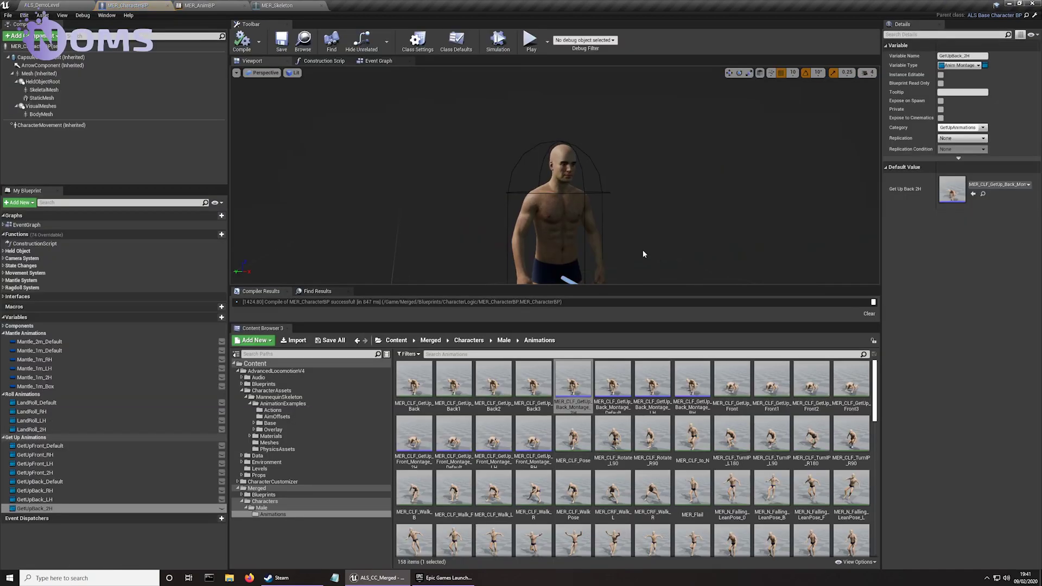
- Open the UpdateHeldObject function from the Held Object category and locate the Attach to Hand node that attaches the M4A1 for the Rifle overlay
click(3, 251)
double_click(38, 259)
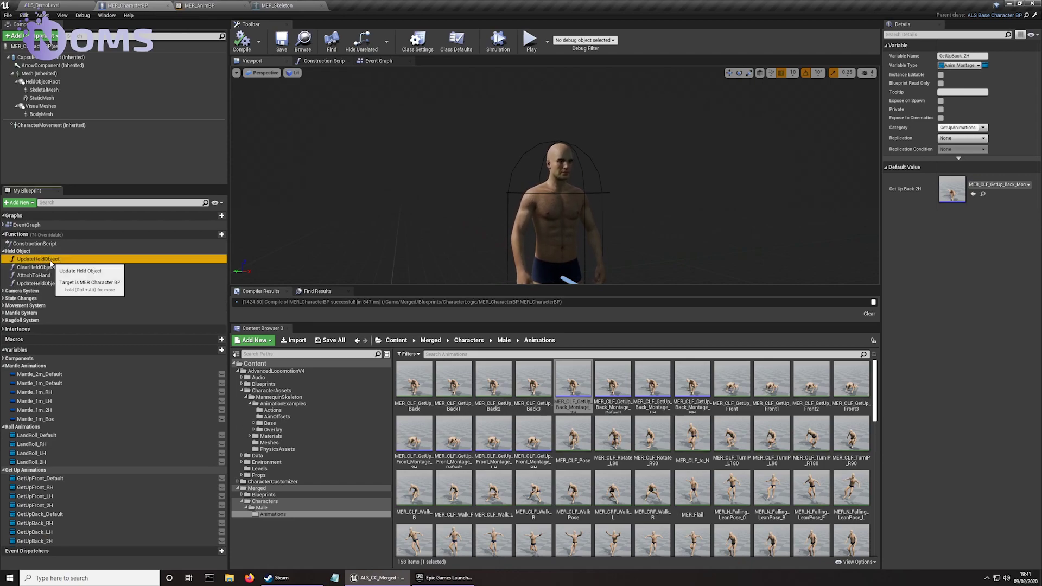
scroll(403, 238, up, 7)
mouse_move(407, 225)
right_down()
mouse_move(410, 153)
mouse_move(277, 271)
mouse_move(420, 169)
mouse_move(334, 333)
mouse_move(417, 234)
right_up()
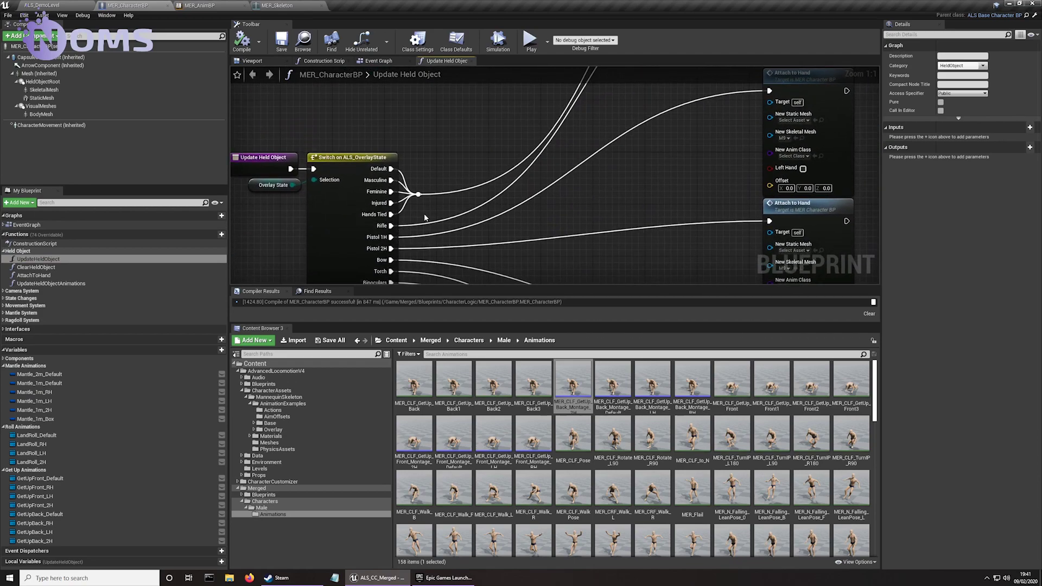
right_drag(488, 198, 575, 165)
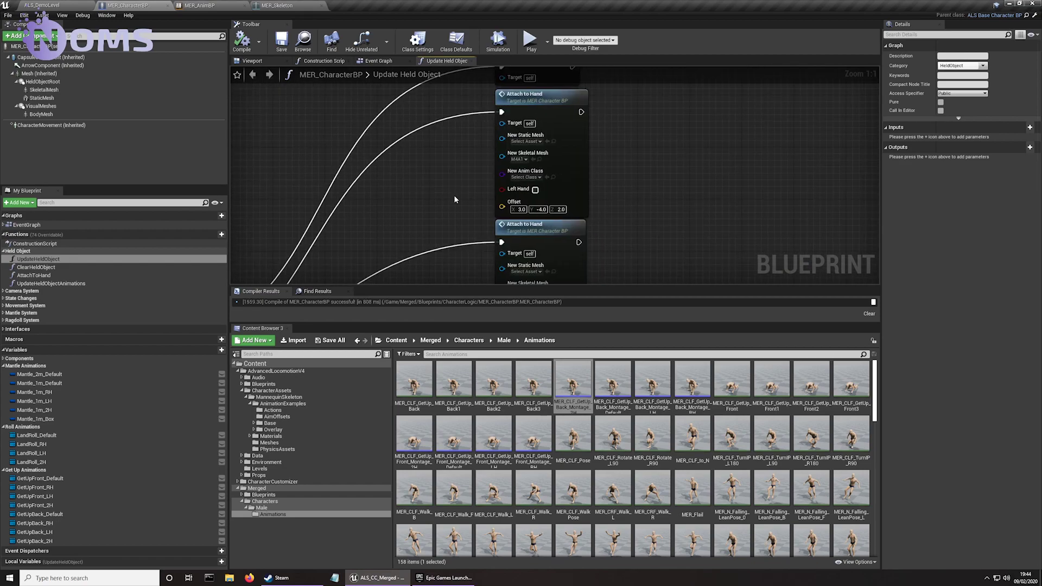
- Run the game preview and test how the character holds and aims the weapons in the Rifle, Pistol 1H and Pistol 2H overlays
click(530, 39)
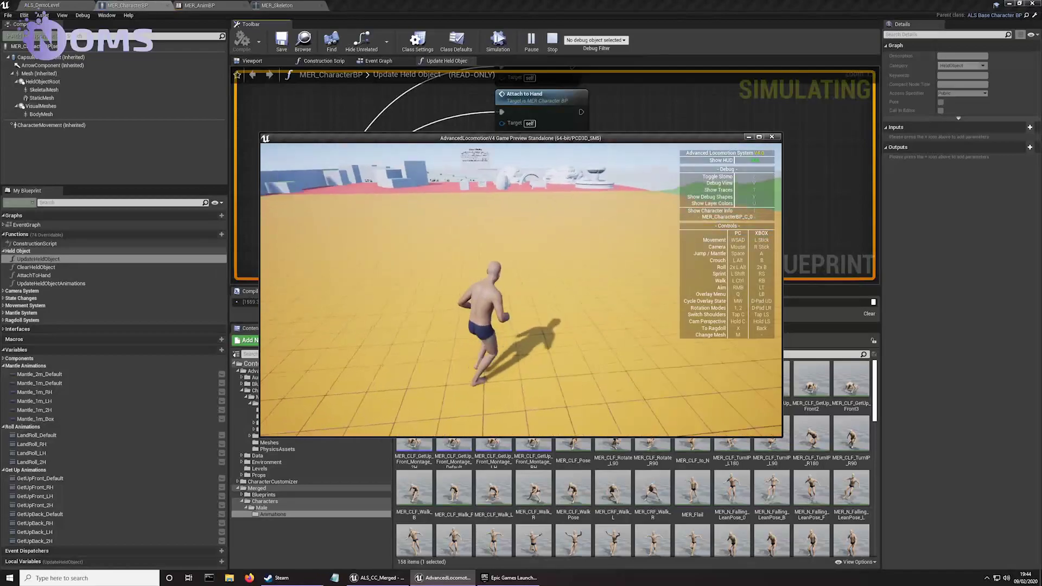
key(q)
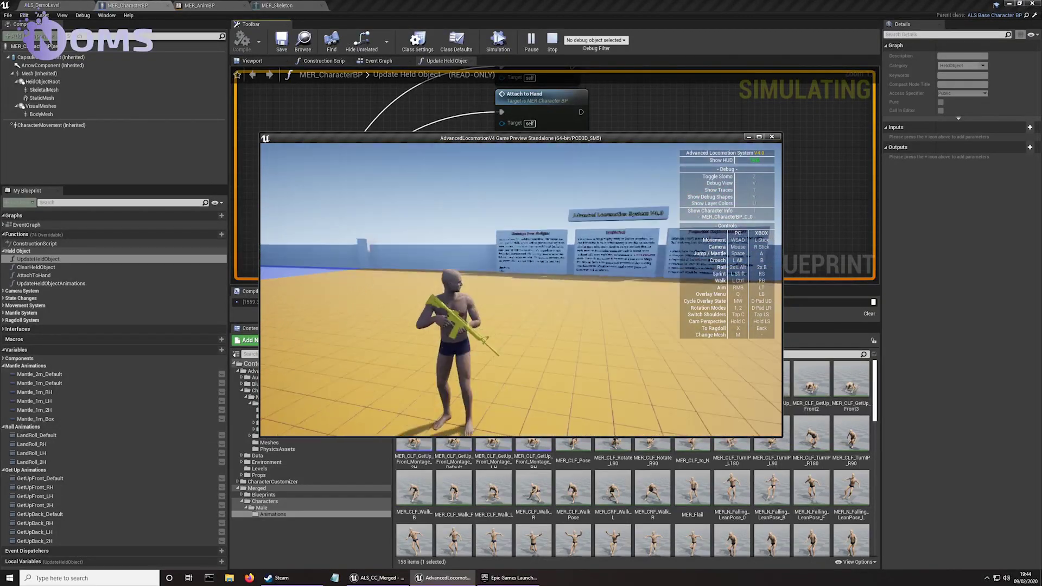
right_click(521, 290)
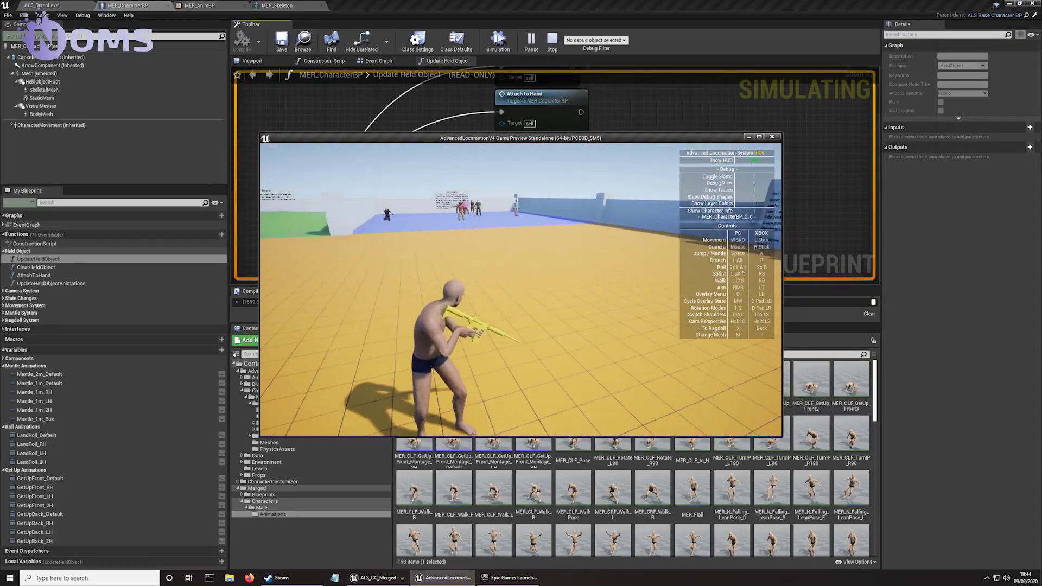
key(w)
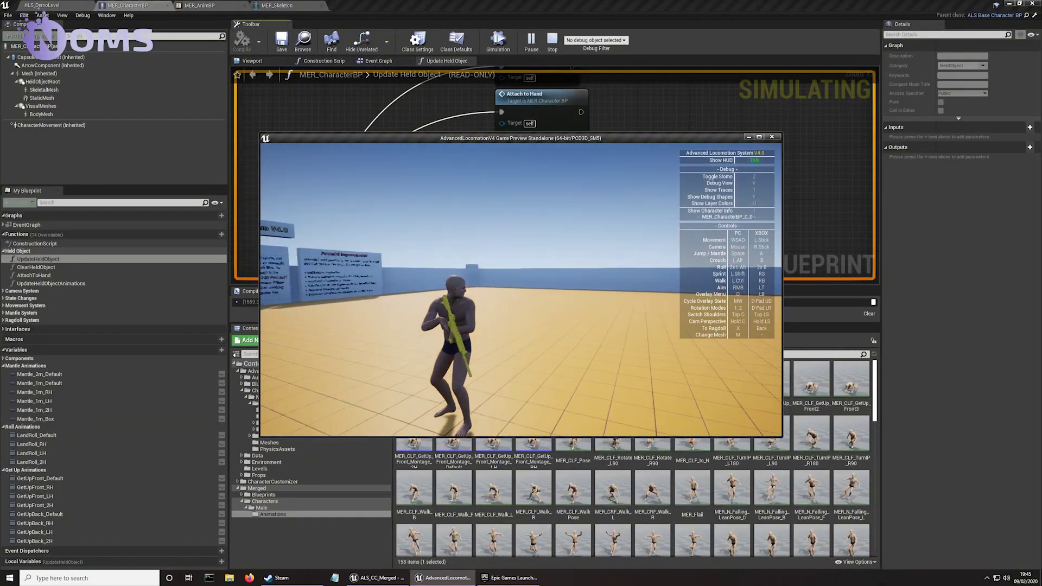
key(q)
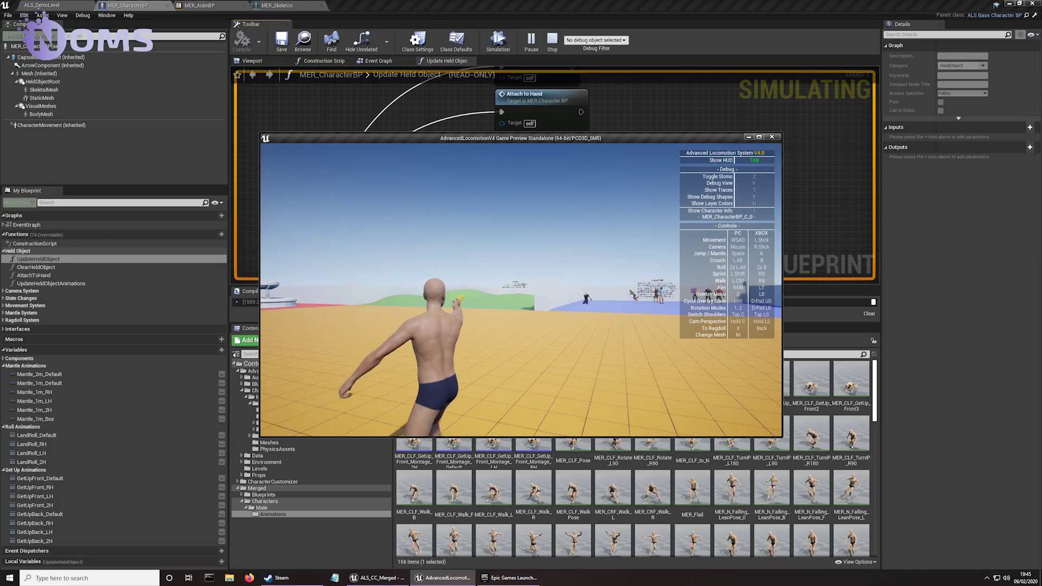
key(q)
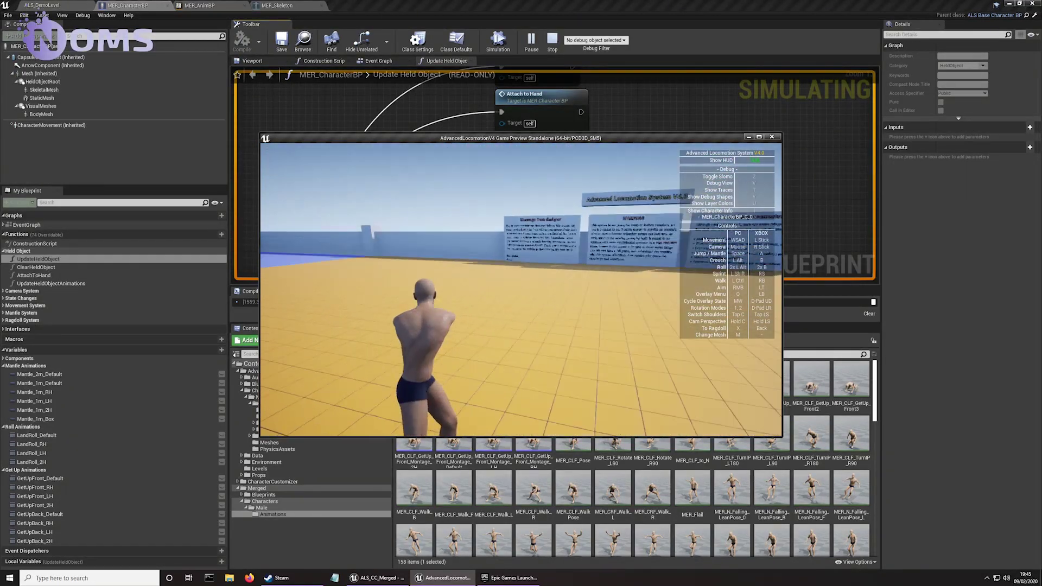